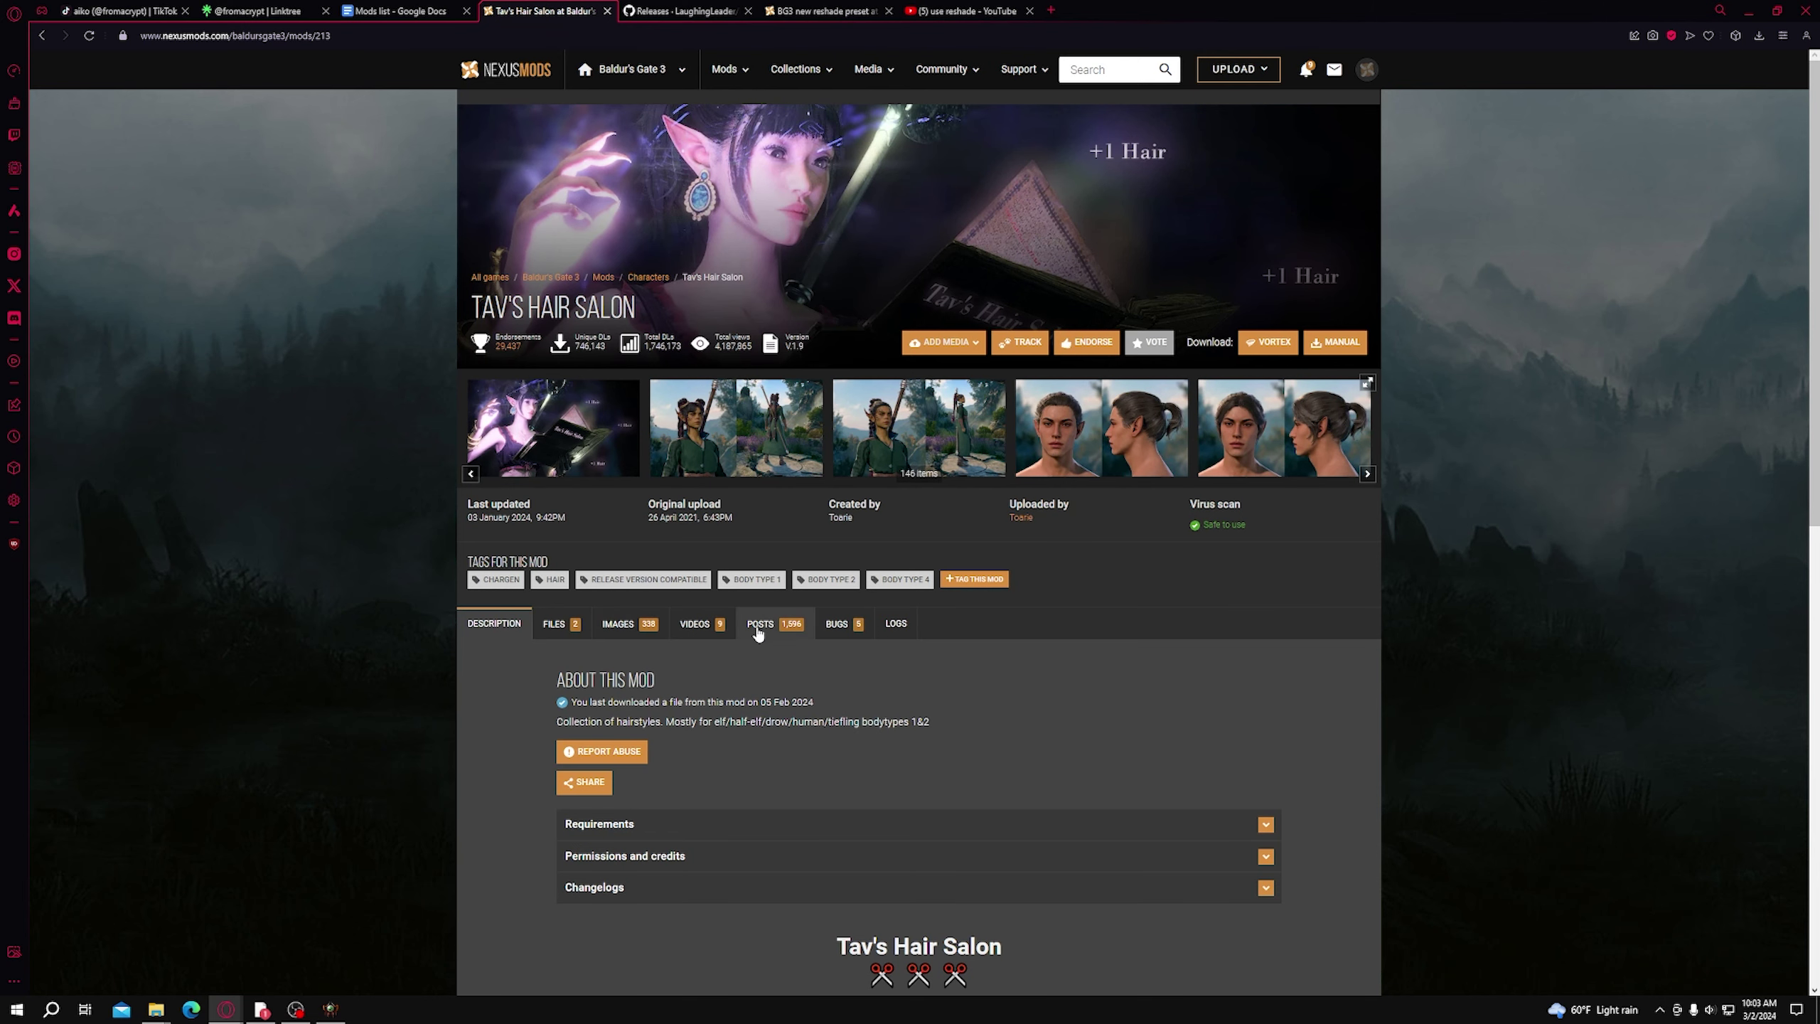
Step: Open the Posts tab on the Tav's Hair Salon page and scroll through its 1595 comments
click(758, 625)
scroll(774, 574, down, 1)
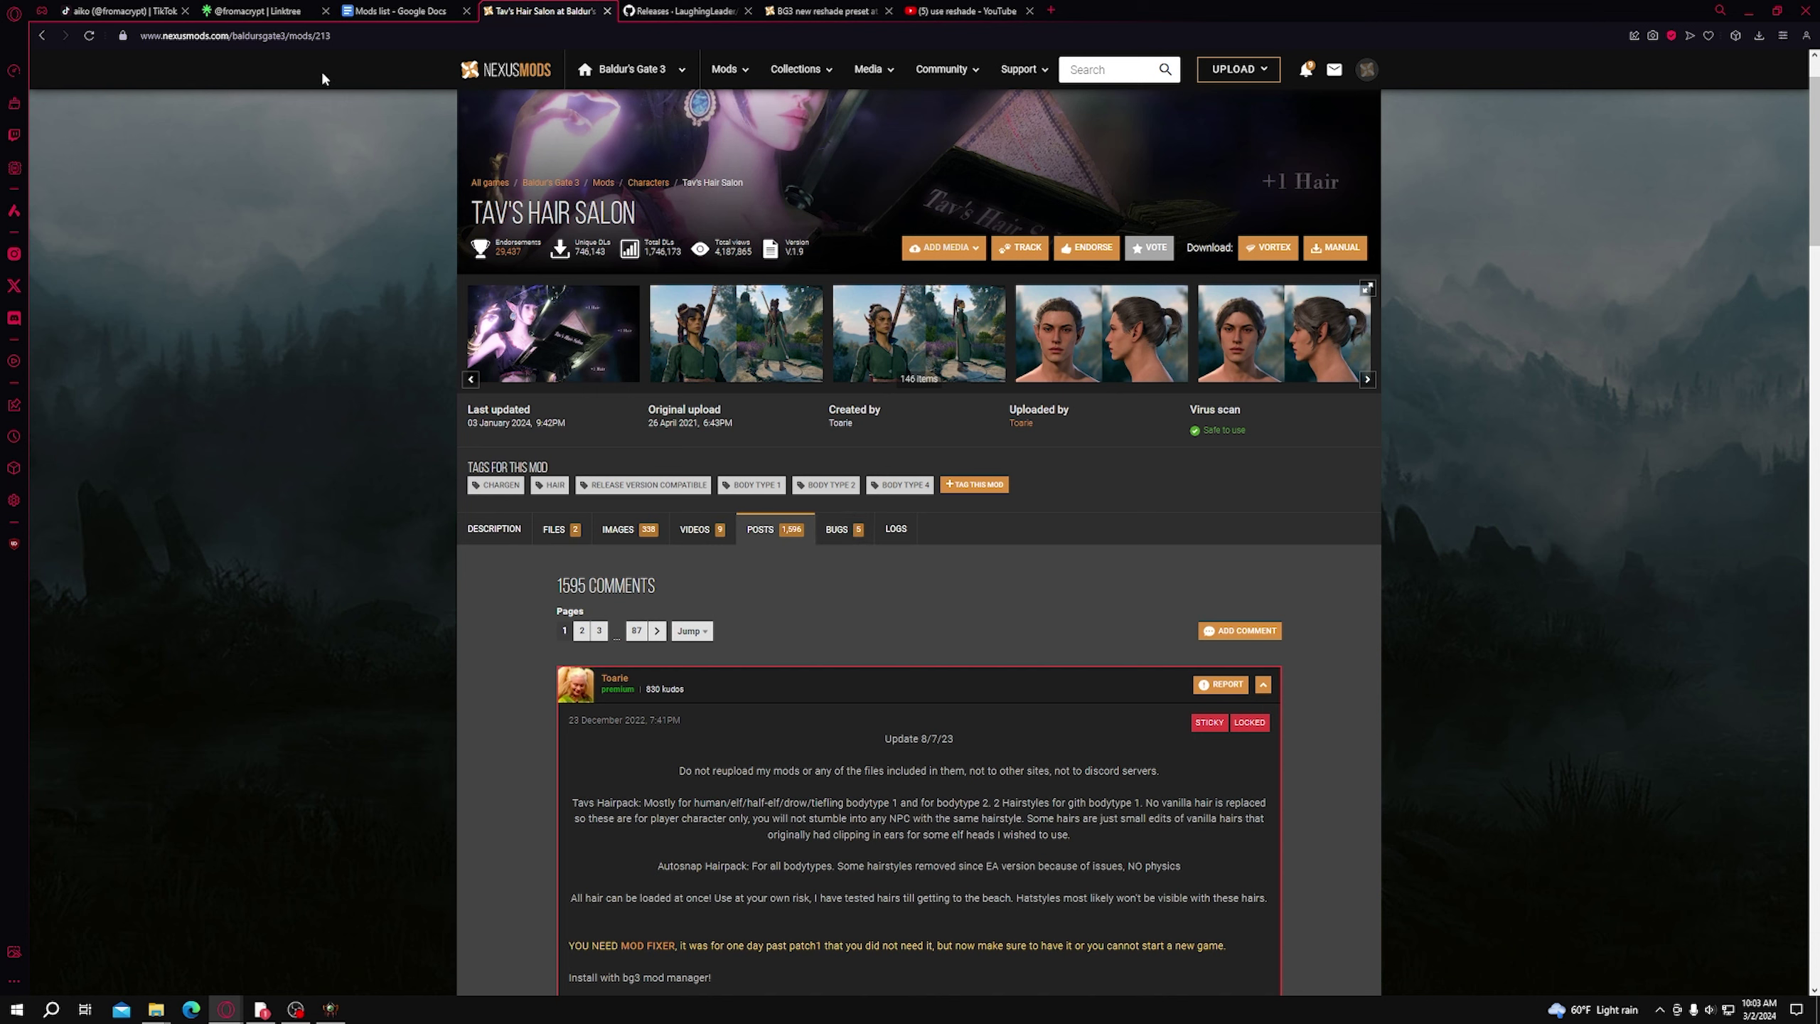
Step: Switch to the scenepack creator's TikTok profile, whose bio has the linktr.ee link
click(143, 19)
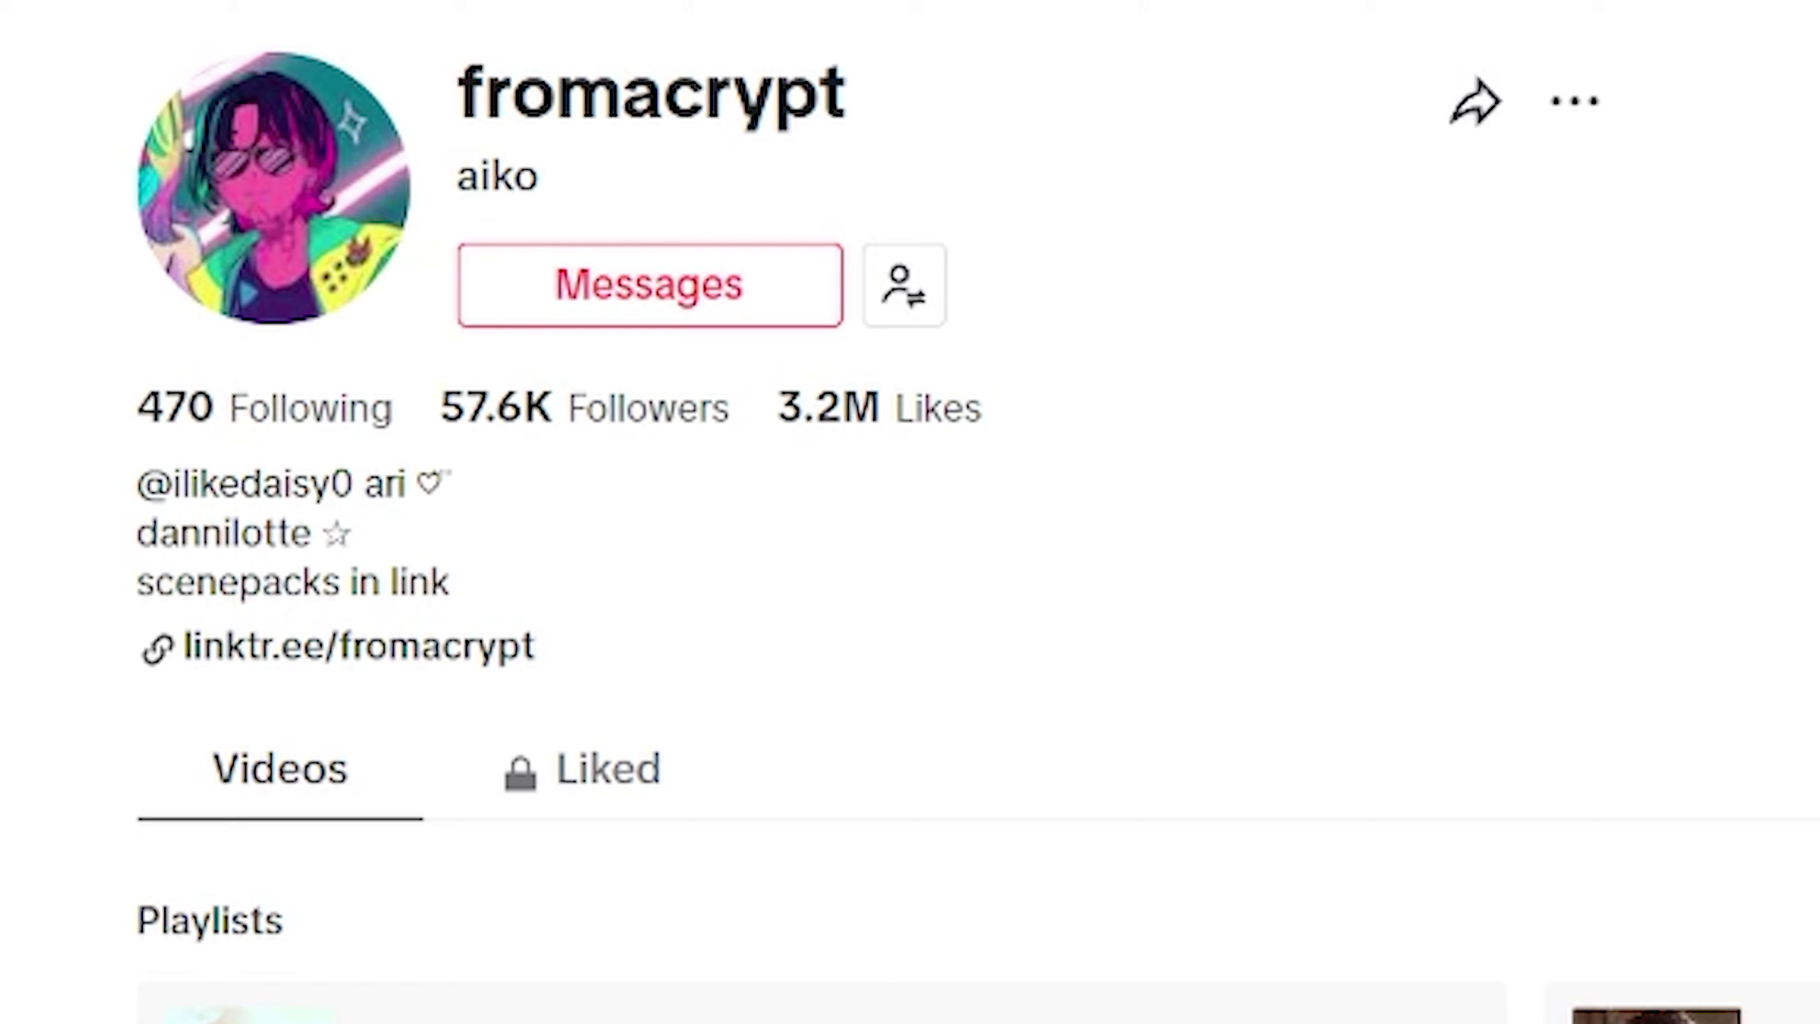
Step: Follow the creator's Linktree to the shared 'Mods list' Google Doc of Nexus Mods links
click(270, 649)
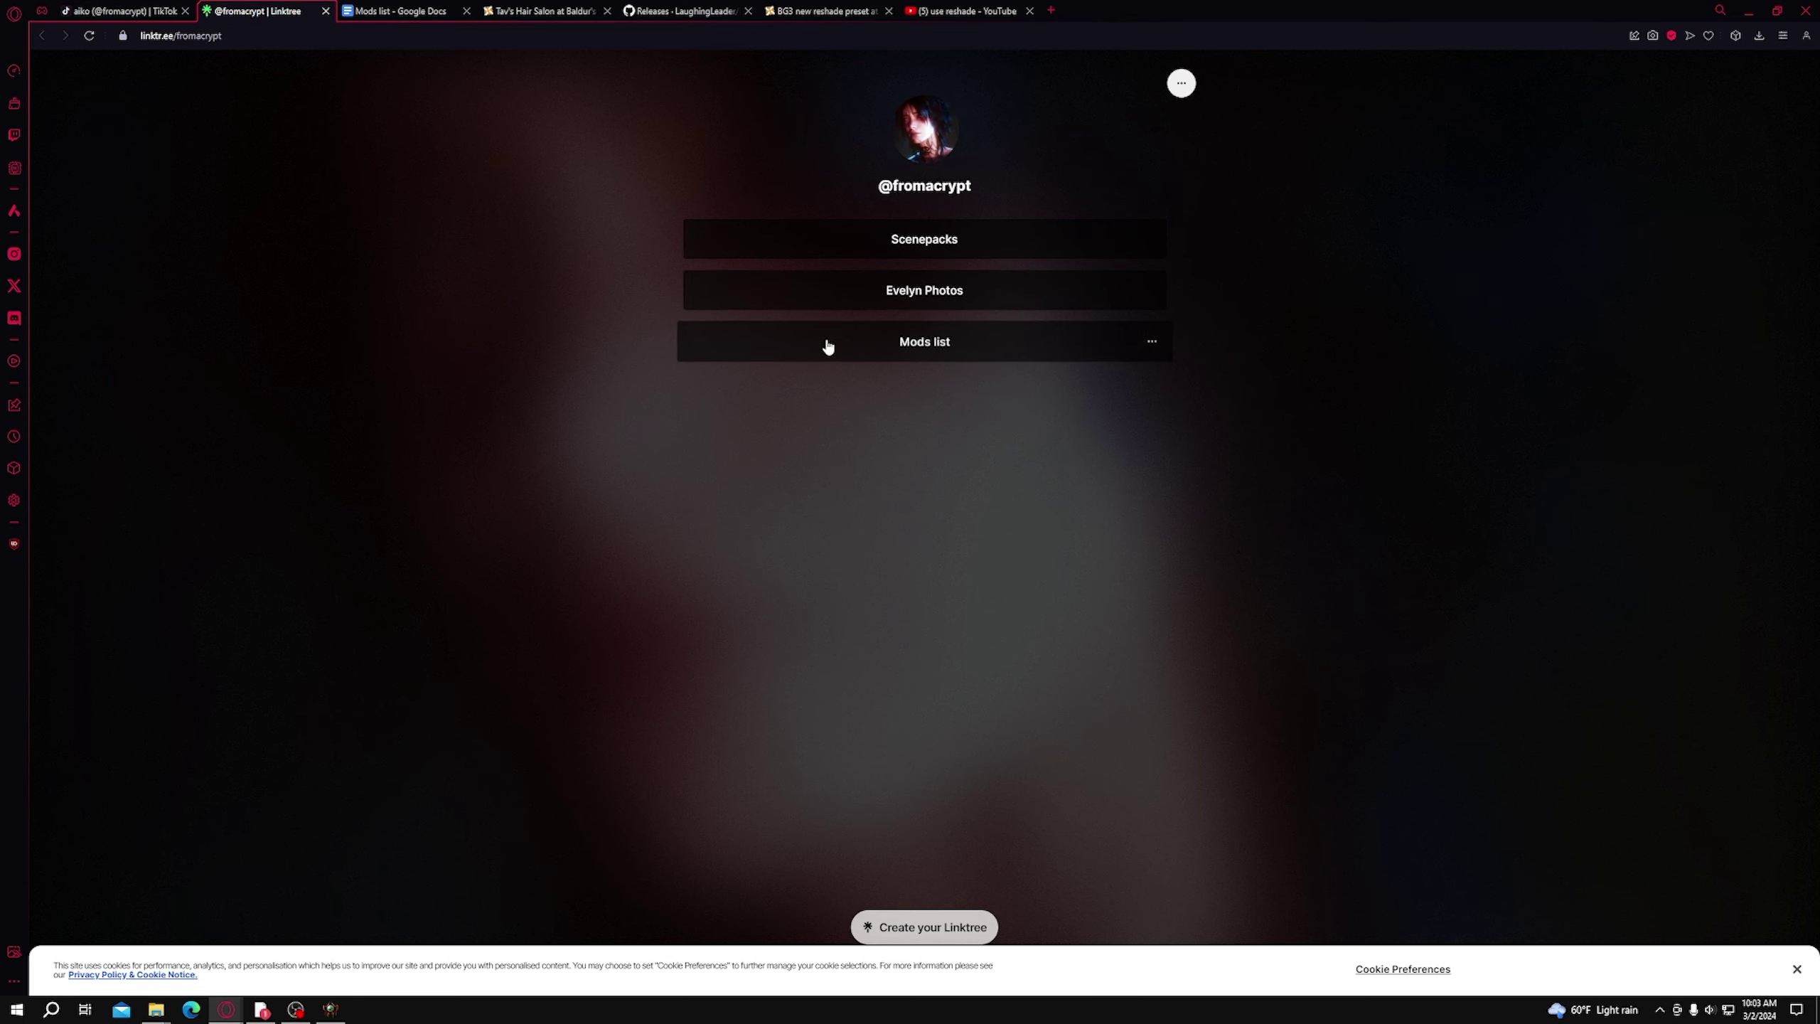
click(390, 11)
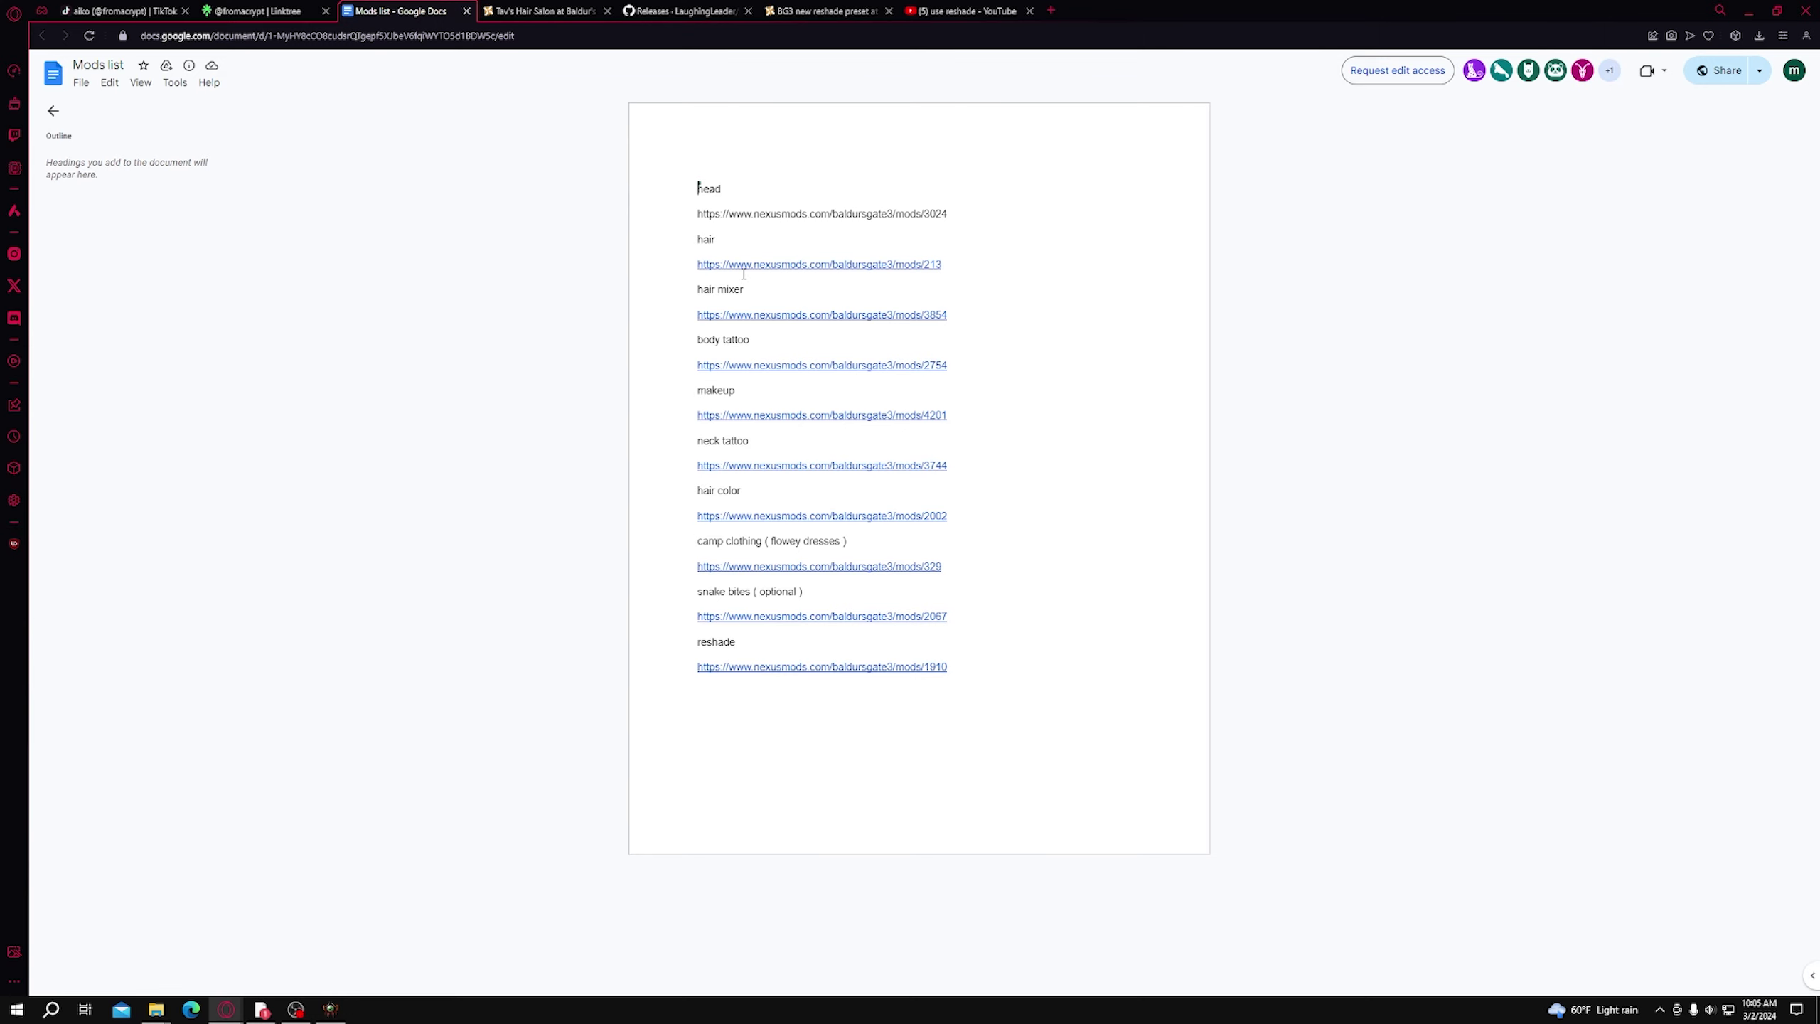
Step: Expand Tav's Hair Salon's Requirements, then switch to the BG3ModManager GitHub releases page
click(544, 10)
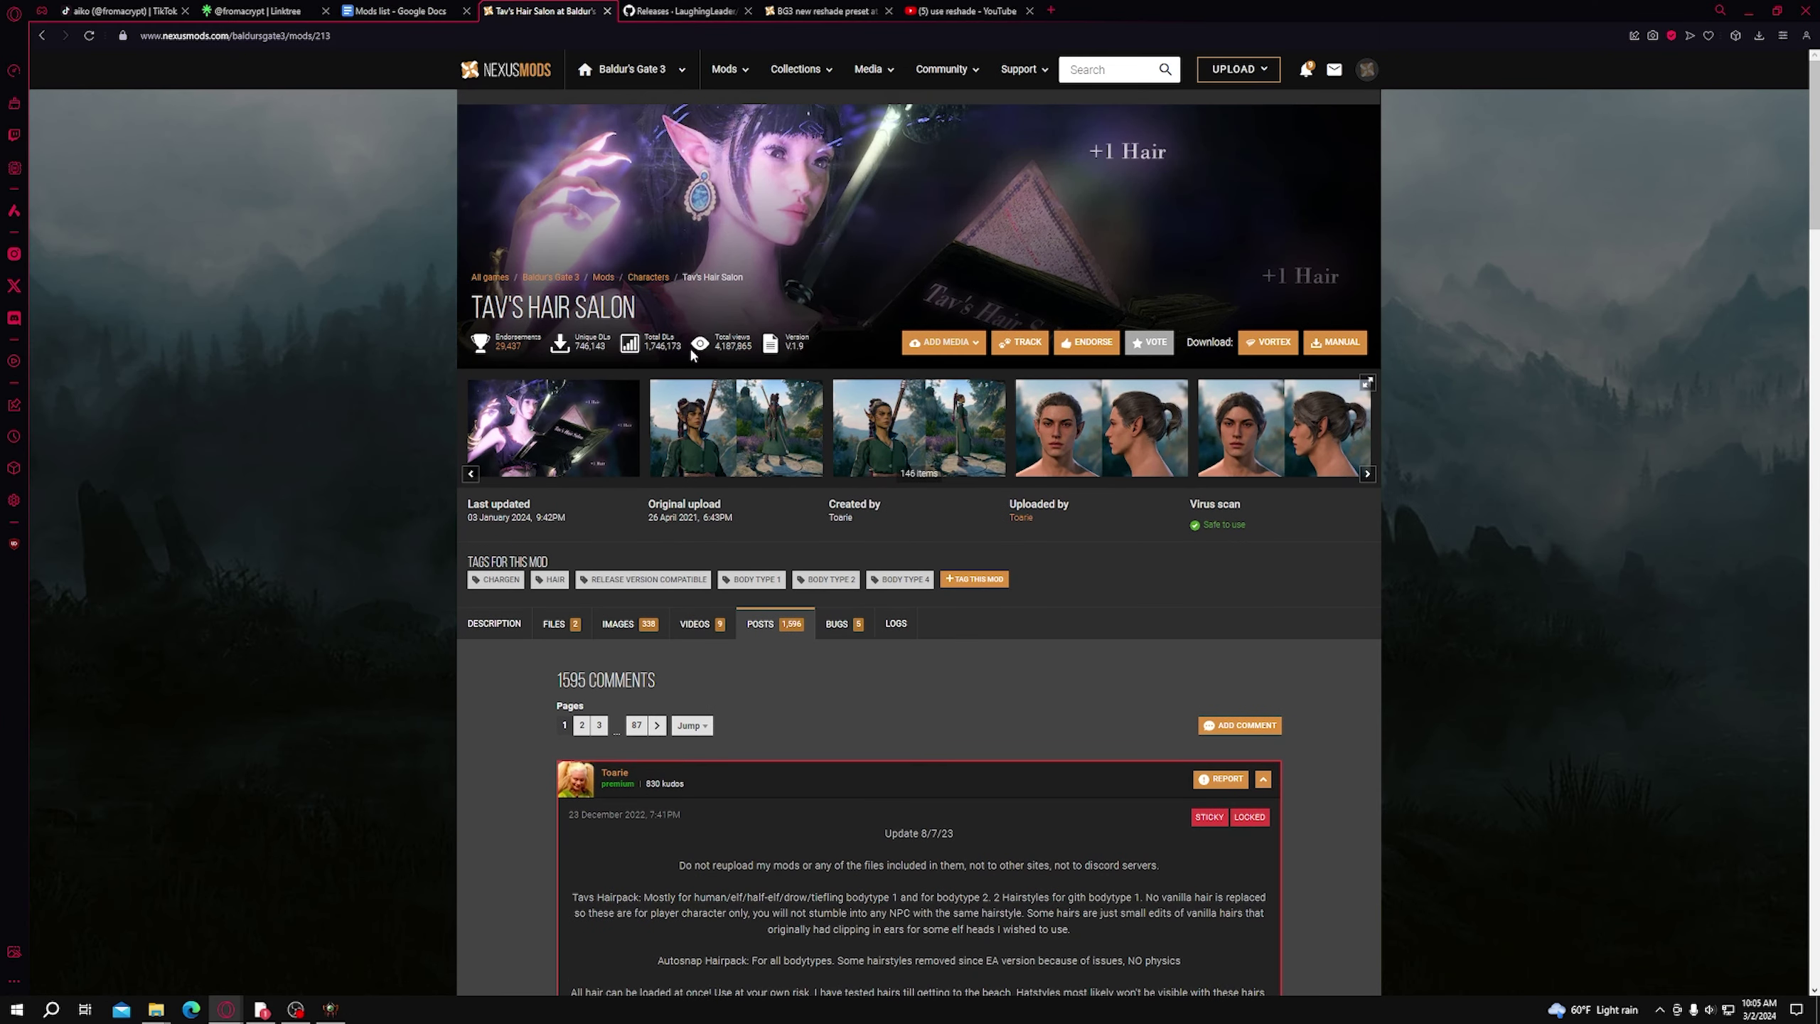
click(513, 630)
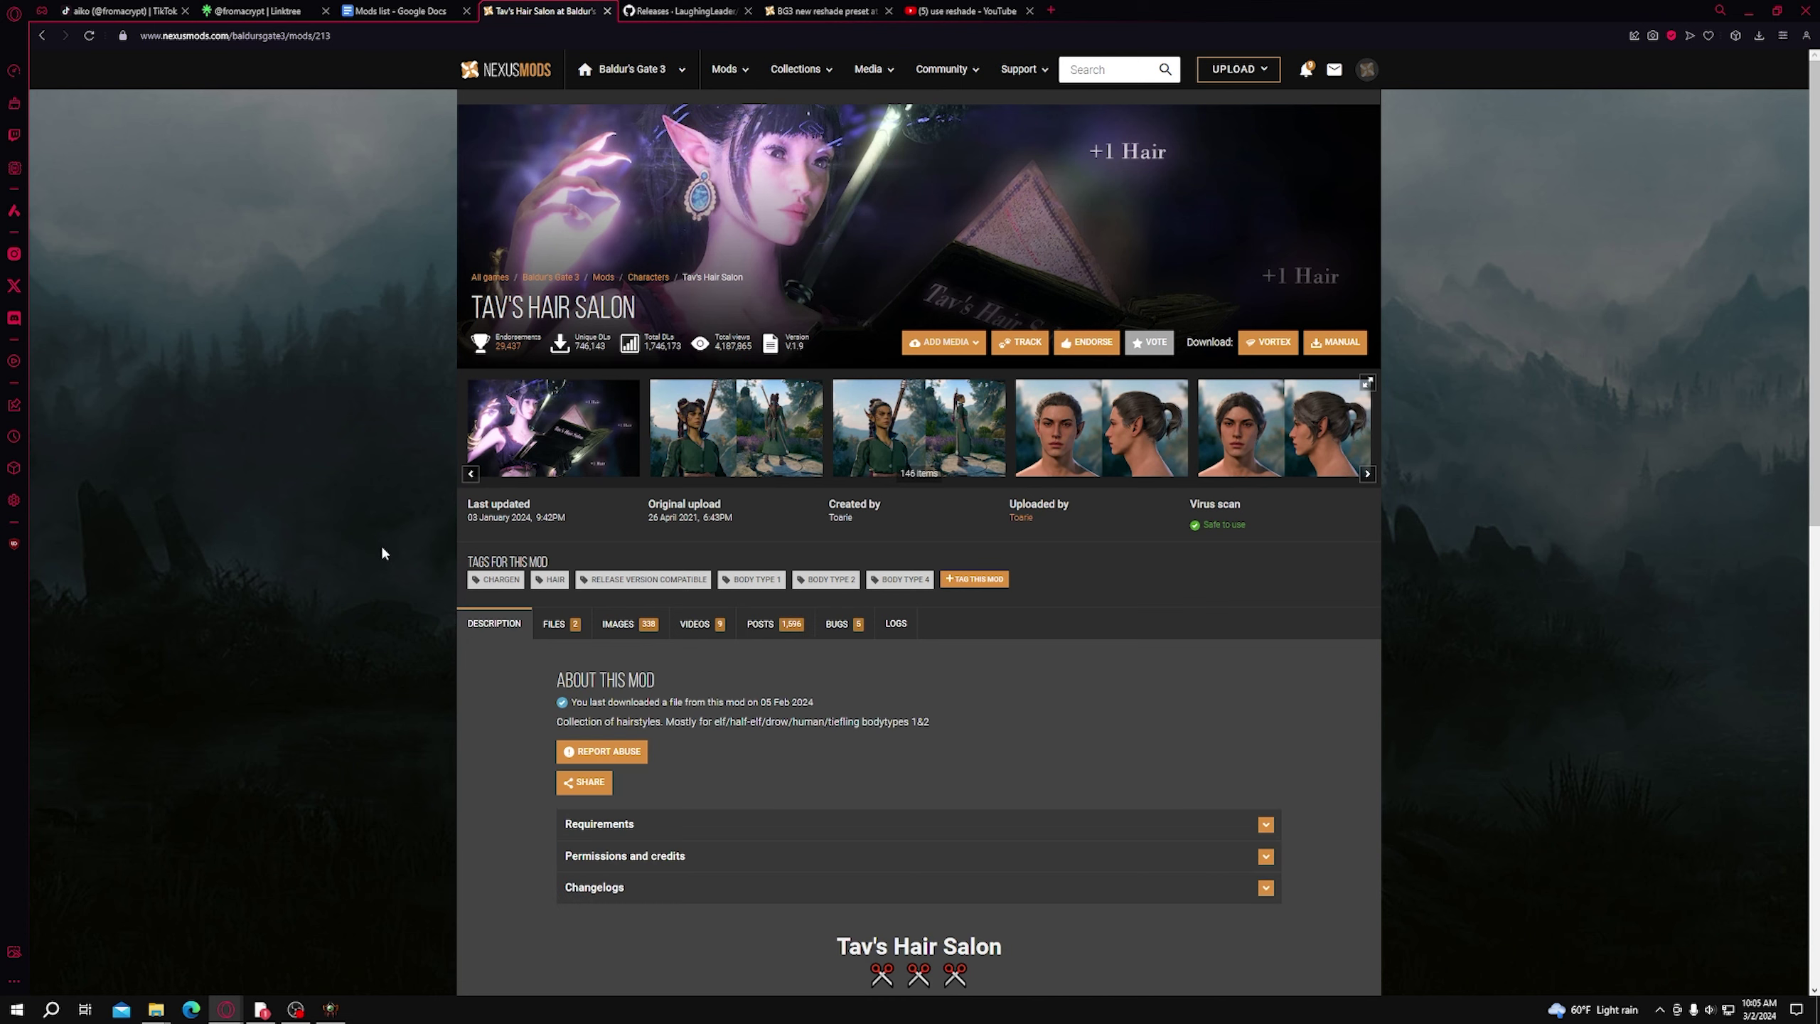
scroll(644, 717, down, 2)
click(736, 742)
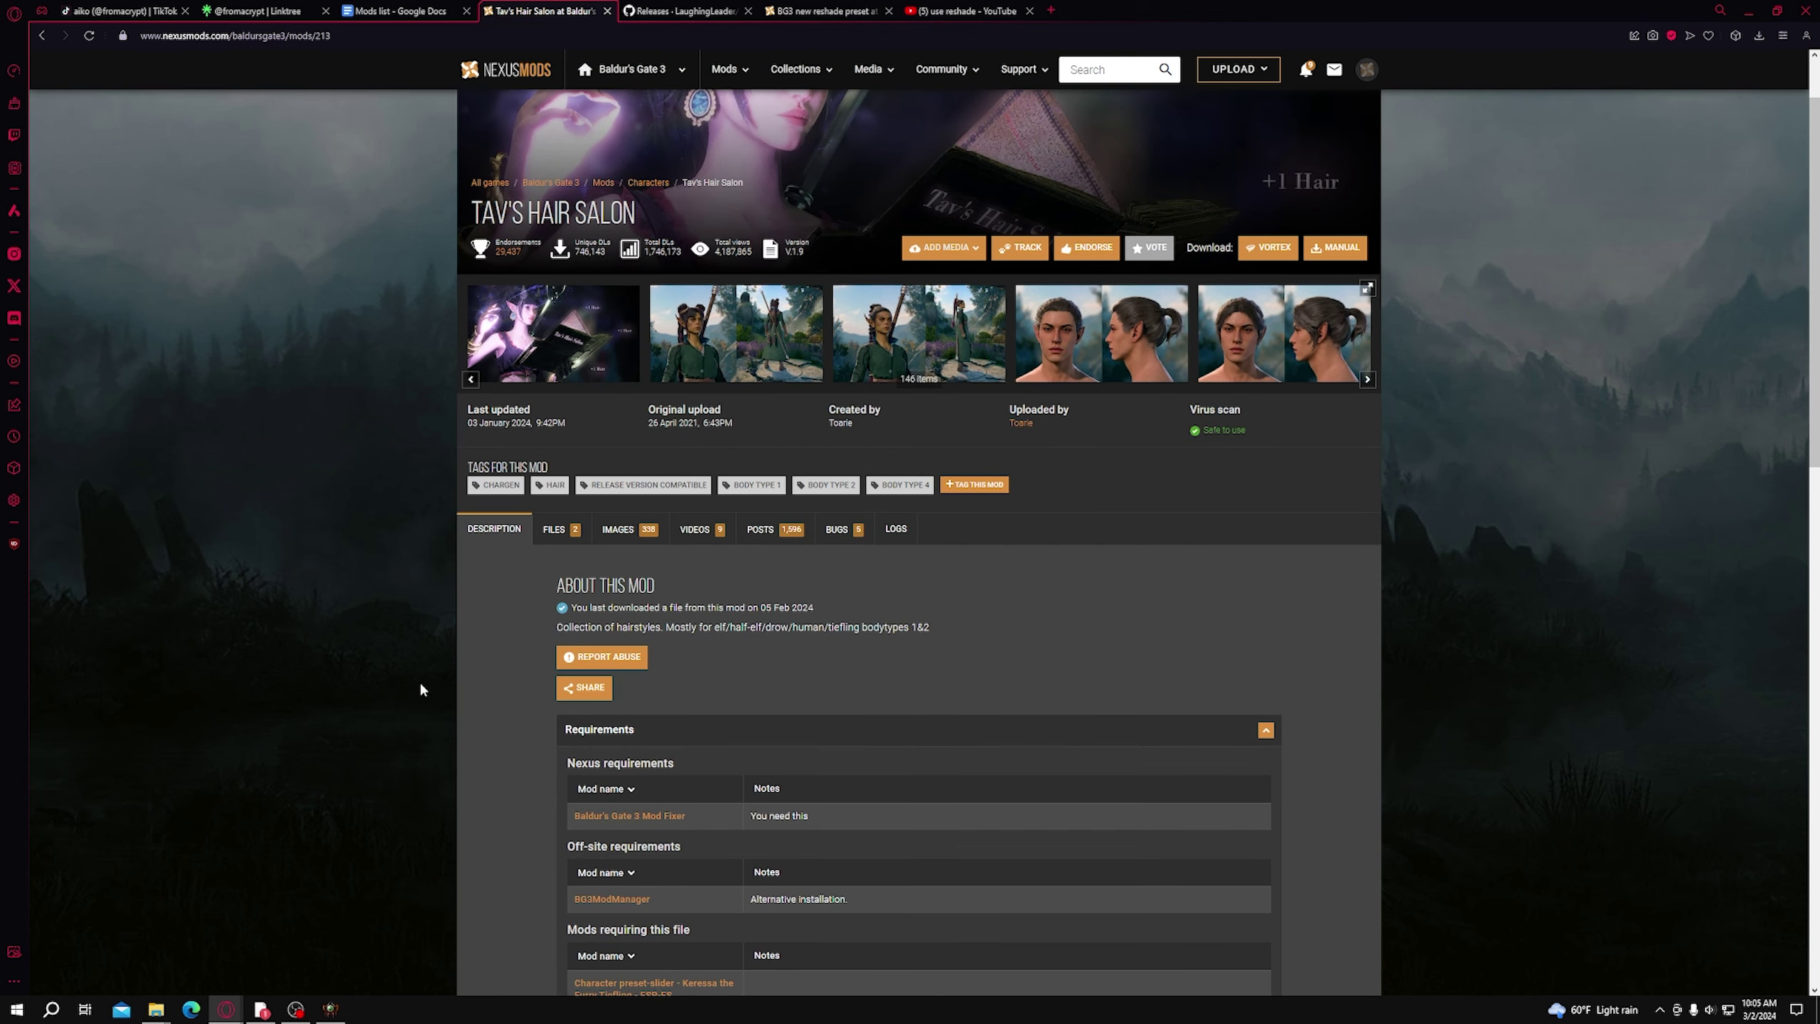
scroll(458, 676, down, 4)
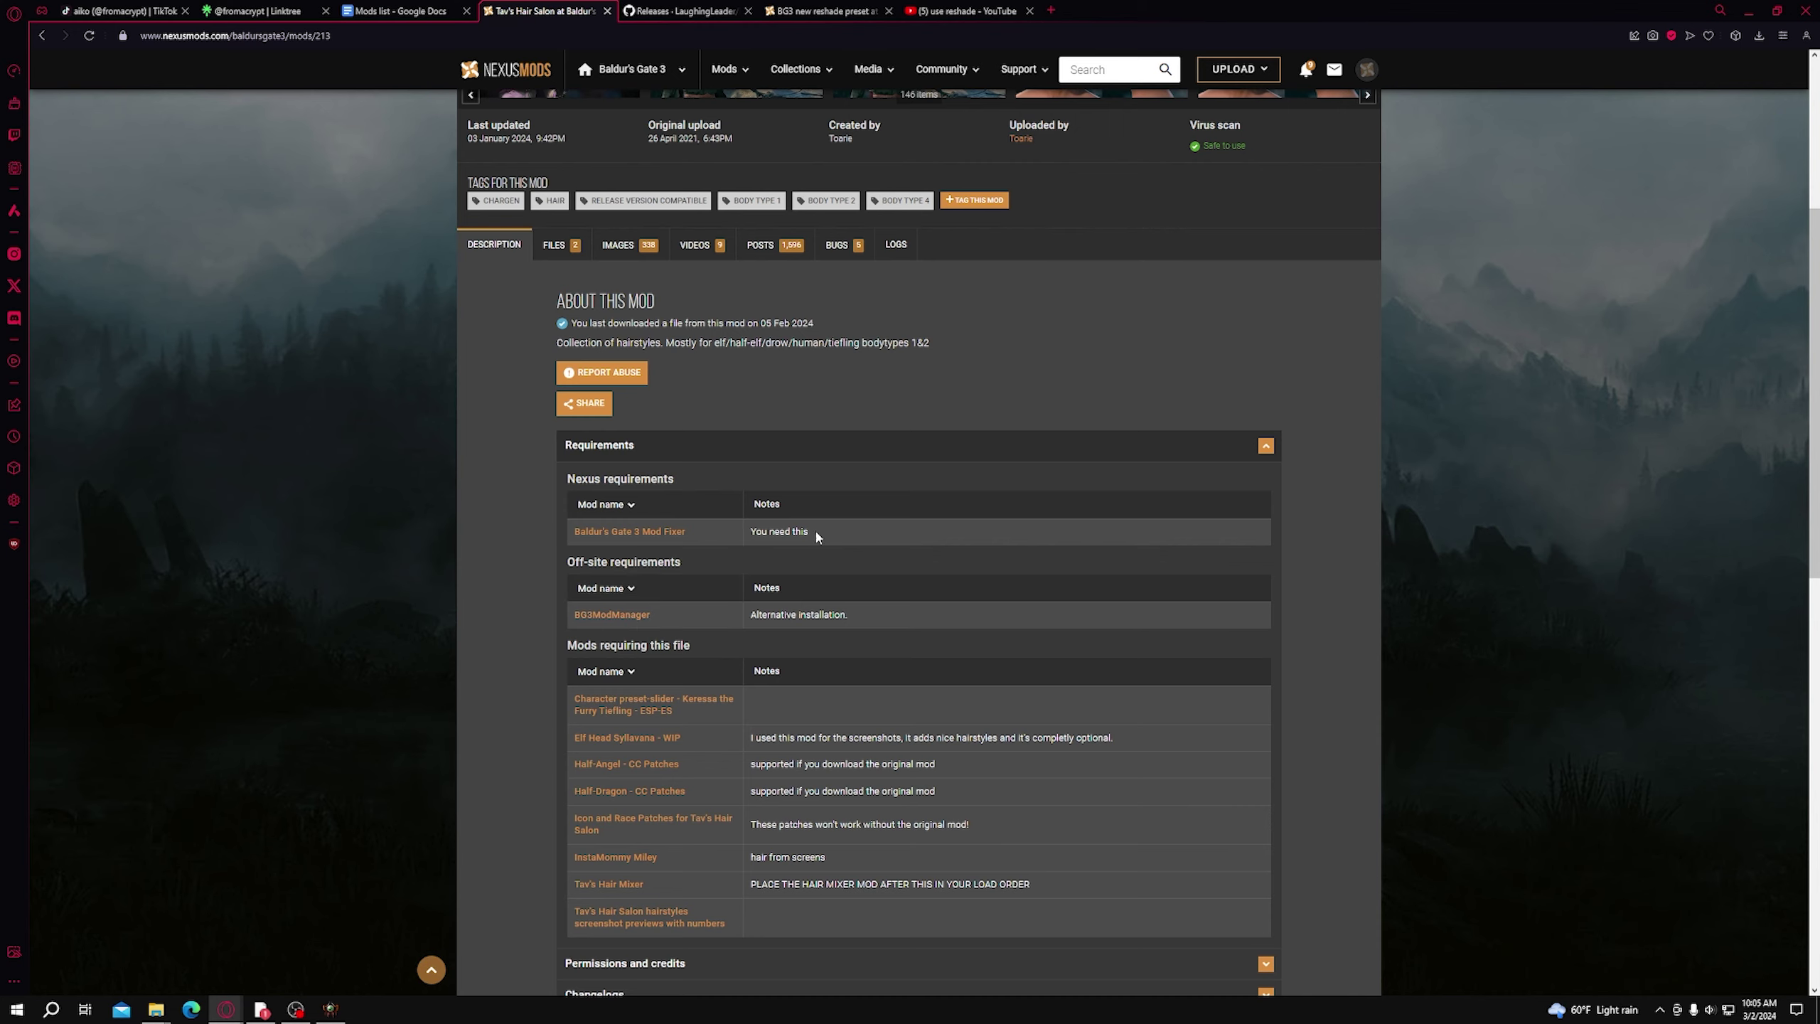
key(ctrl+Tab)
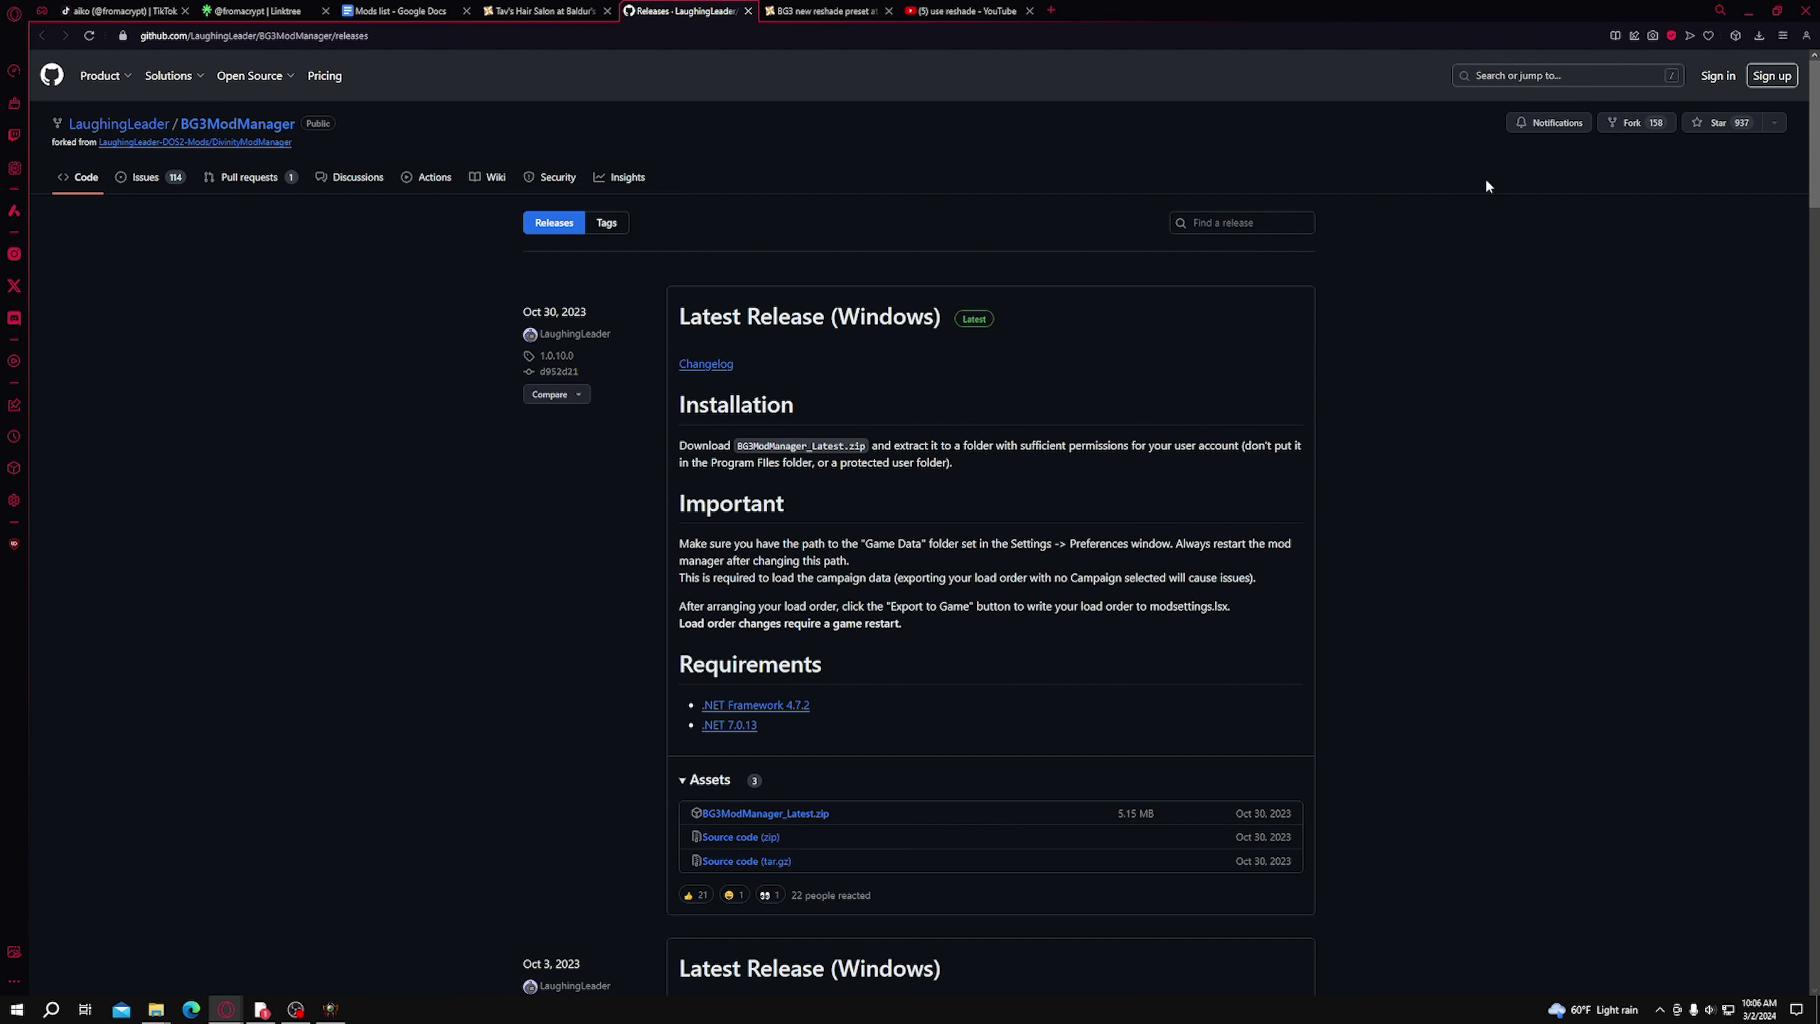
Step: Show the downloaded BG3ModManager_Latest (1).zip in the Windows Downloads folder
scroll(803, 677, down, 1)
click(1758, 35)
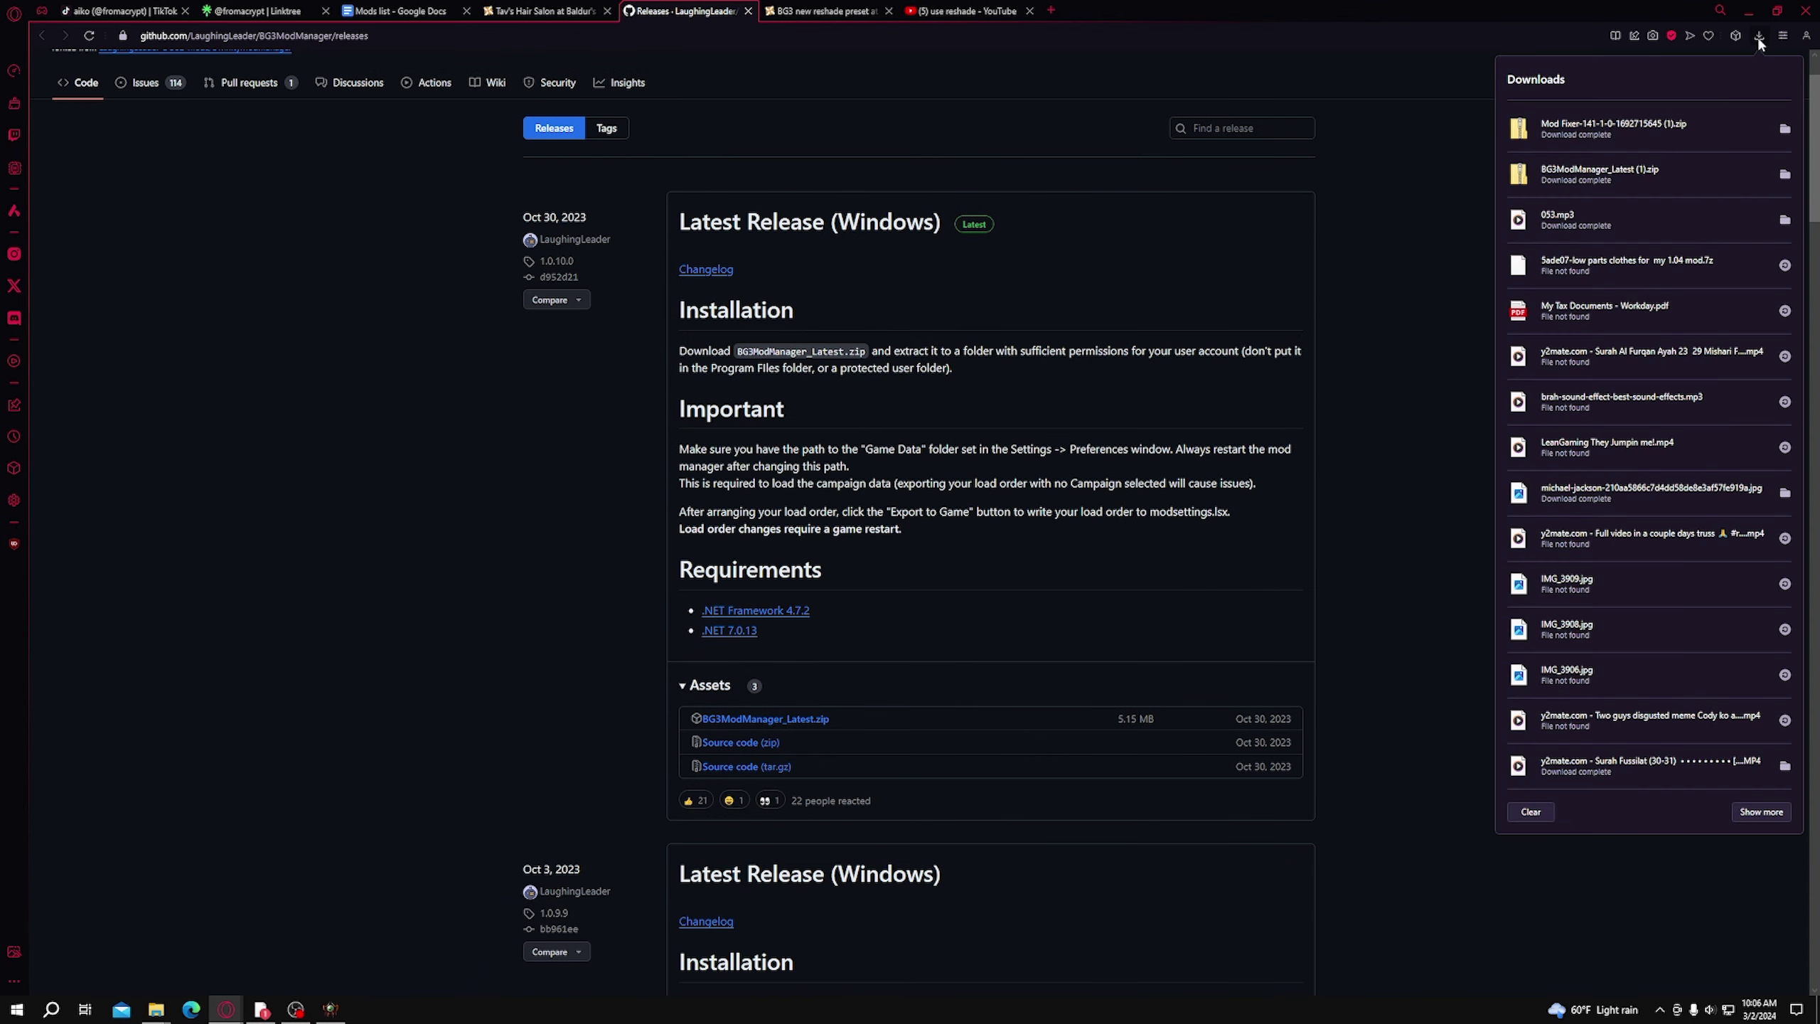
click(1784, 176)
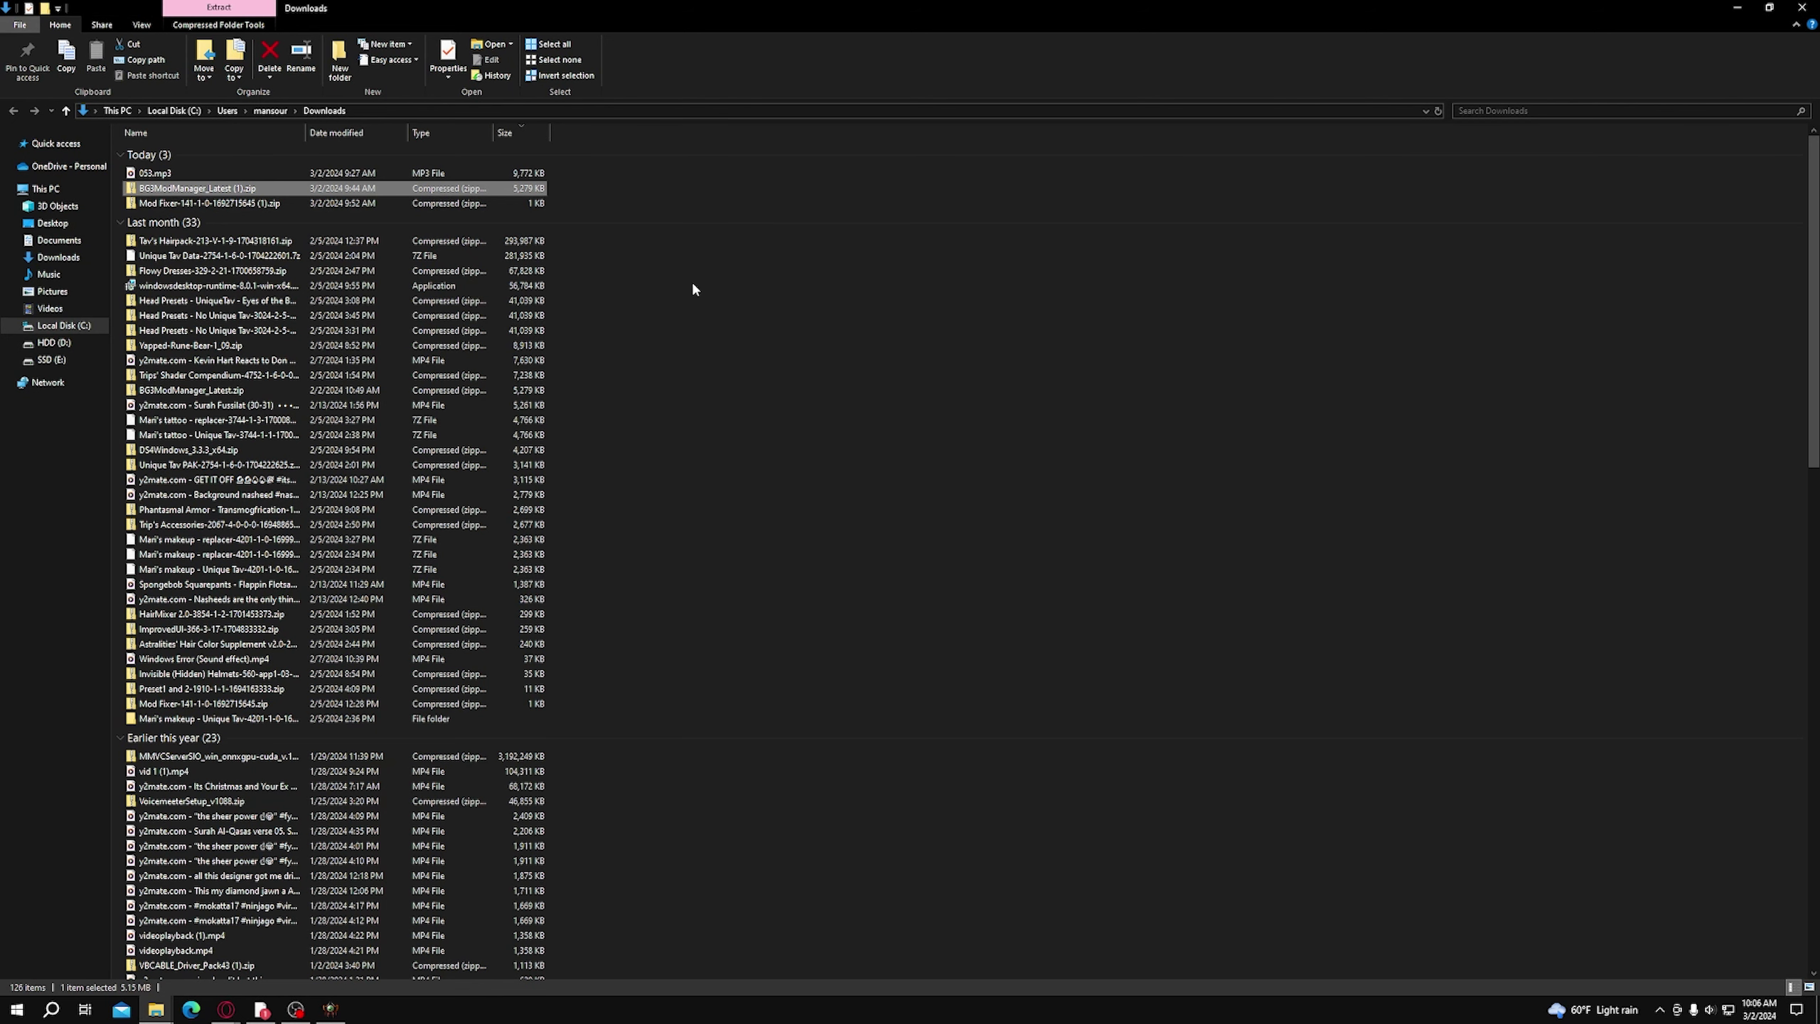
Step: Go to the 'baldur gate mod' folder on HDD (D:) and run BG3ModManager.exe
right_click(196, 190)
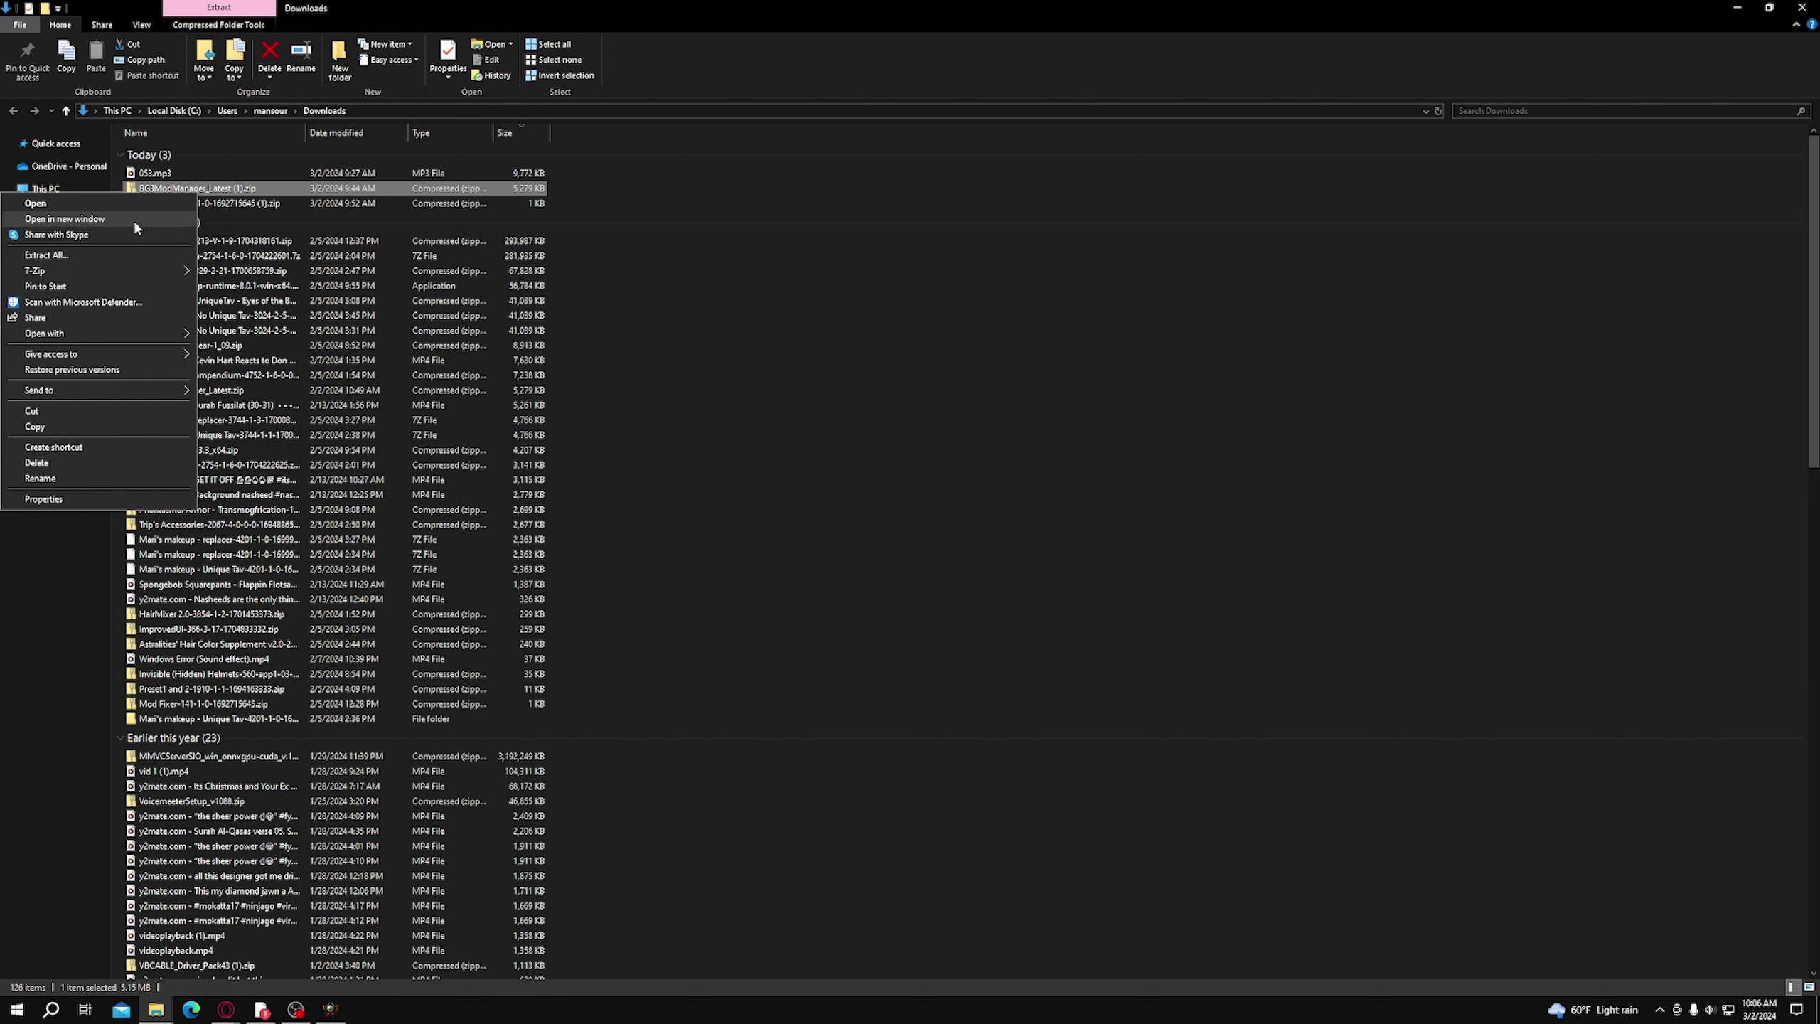
click(680, 336)
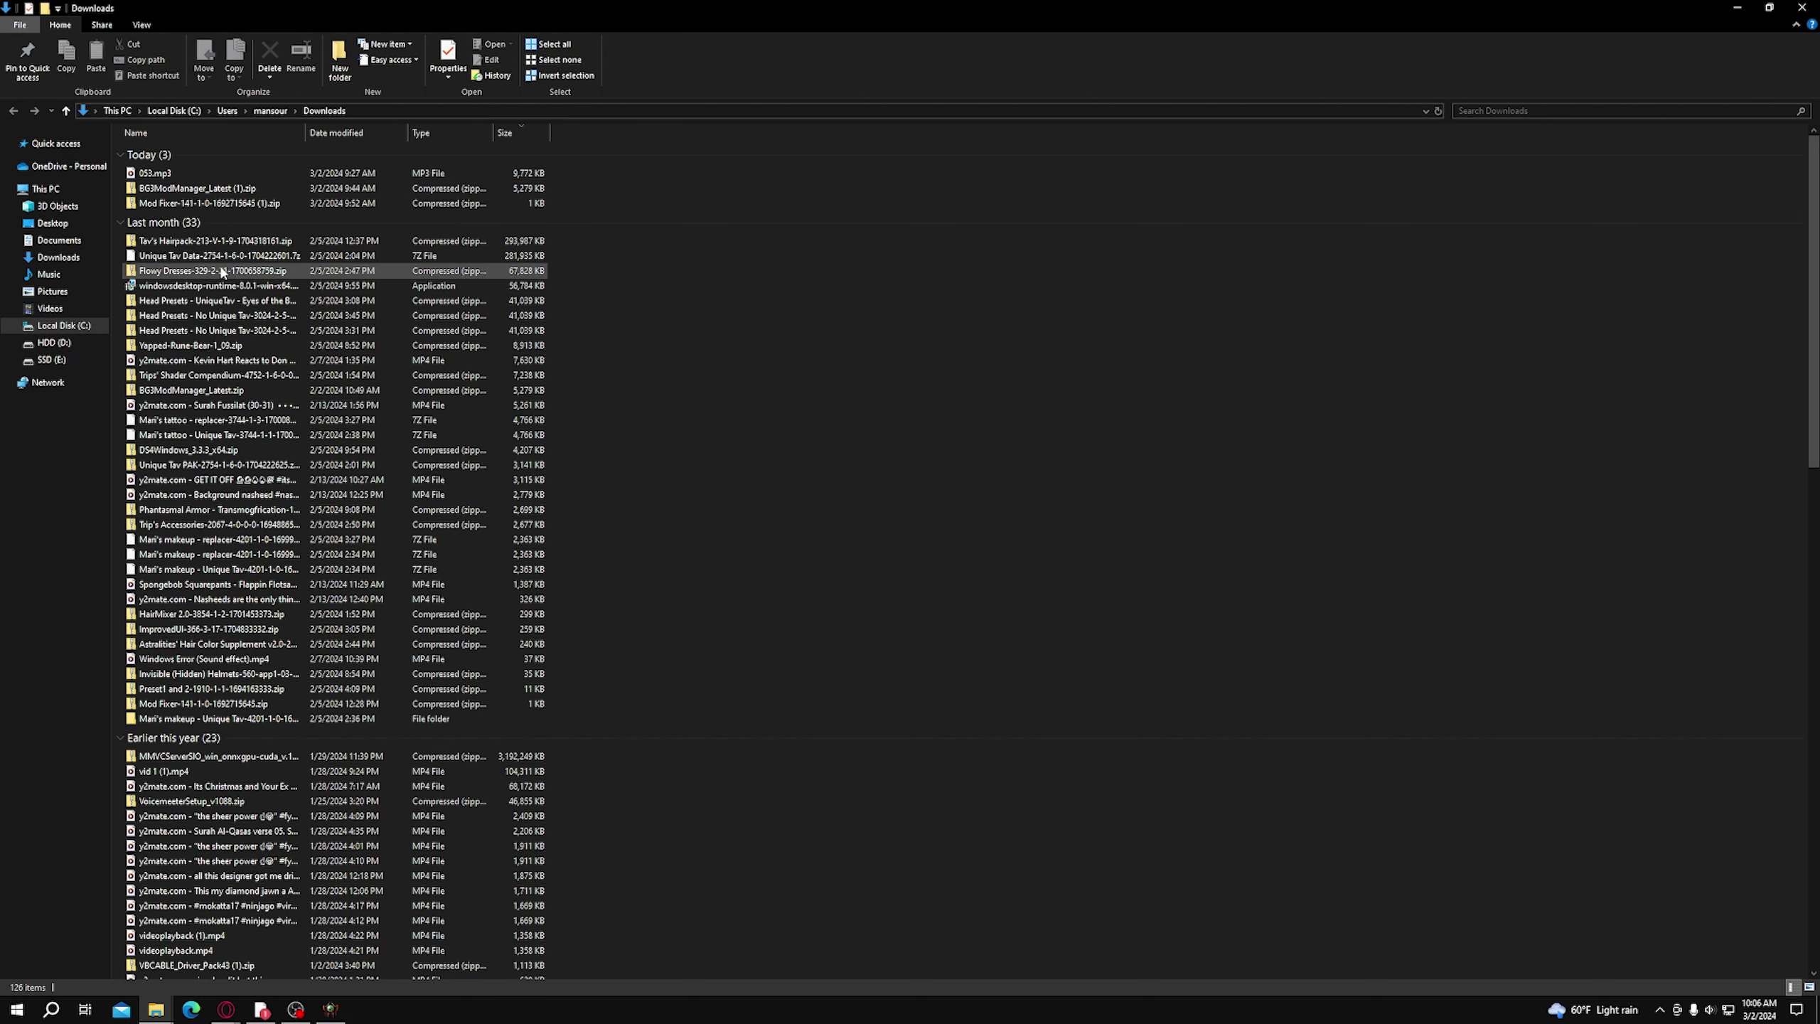
click(54, 344)
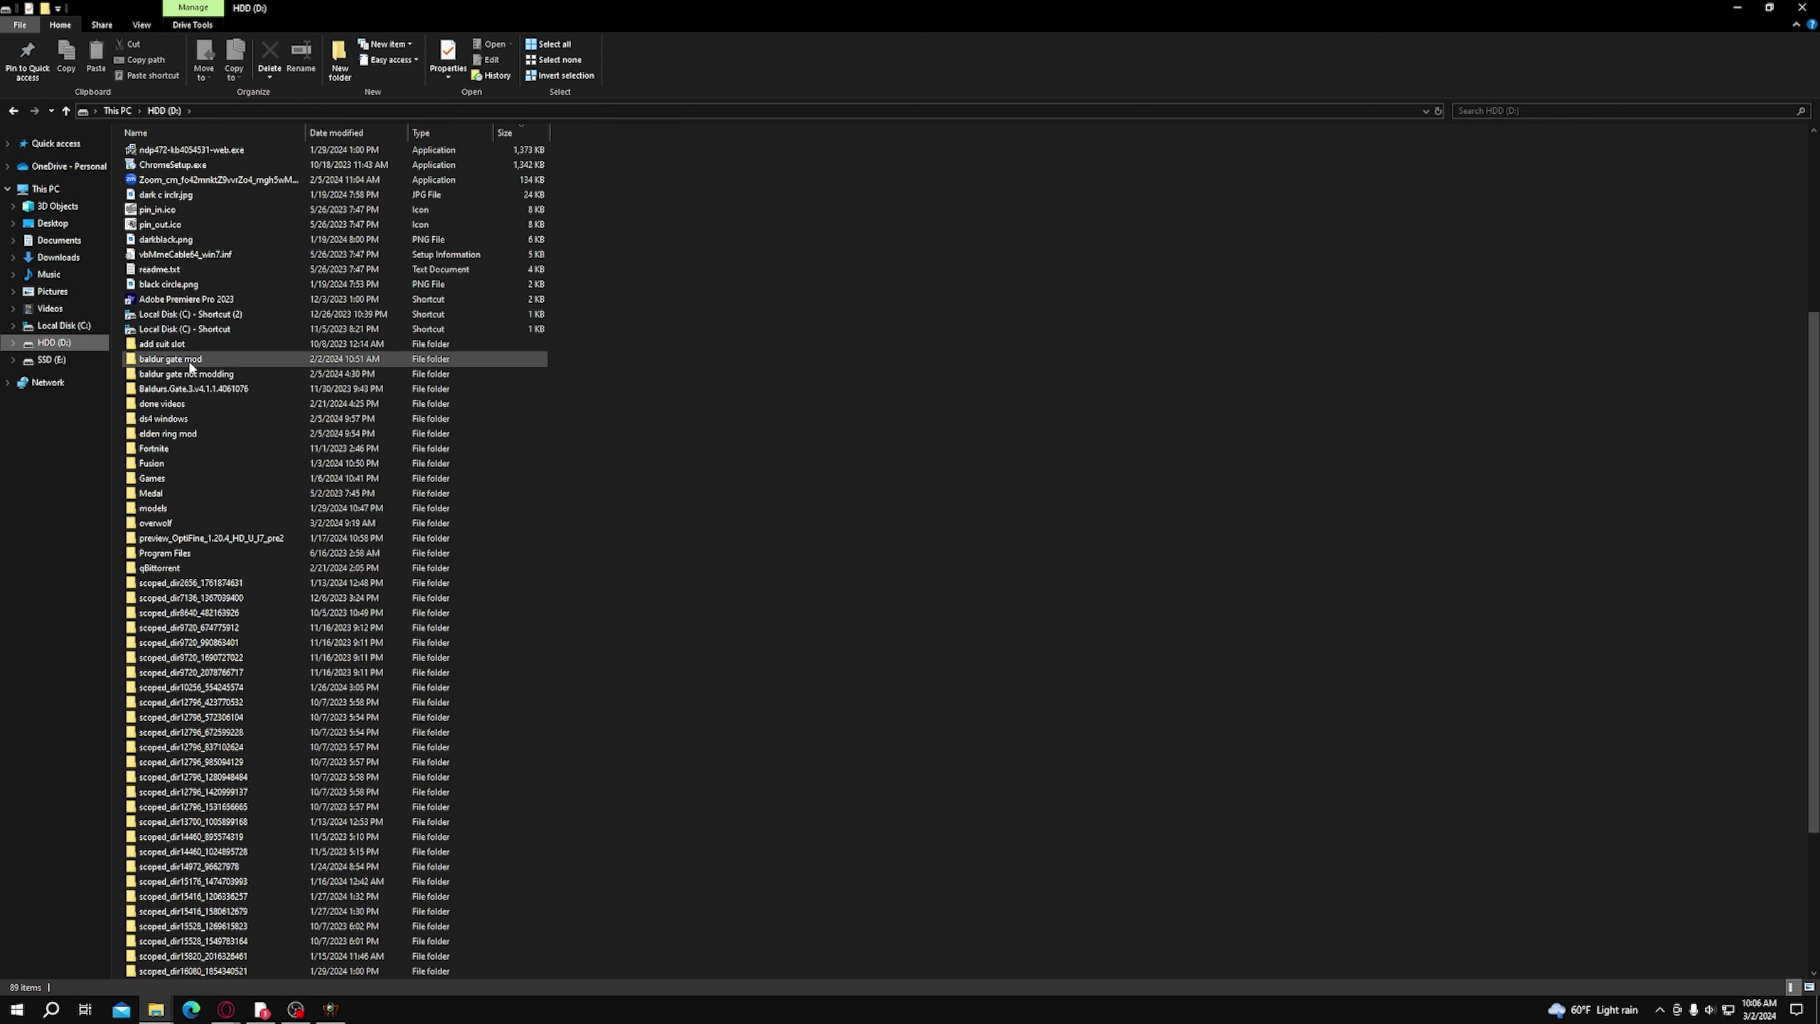
click(190, 372)
scroll(190, 373, up, 6)
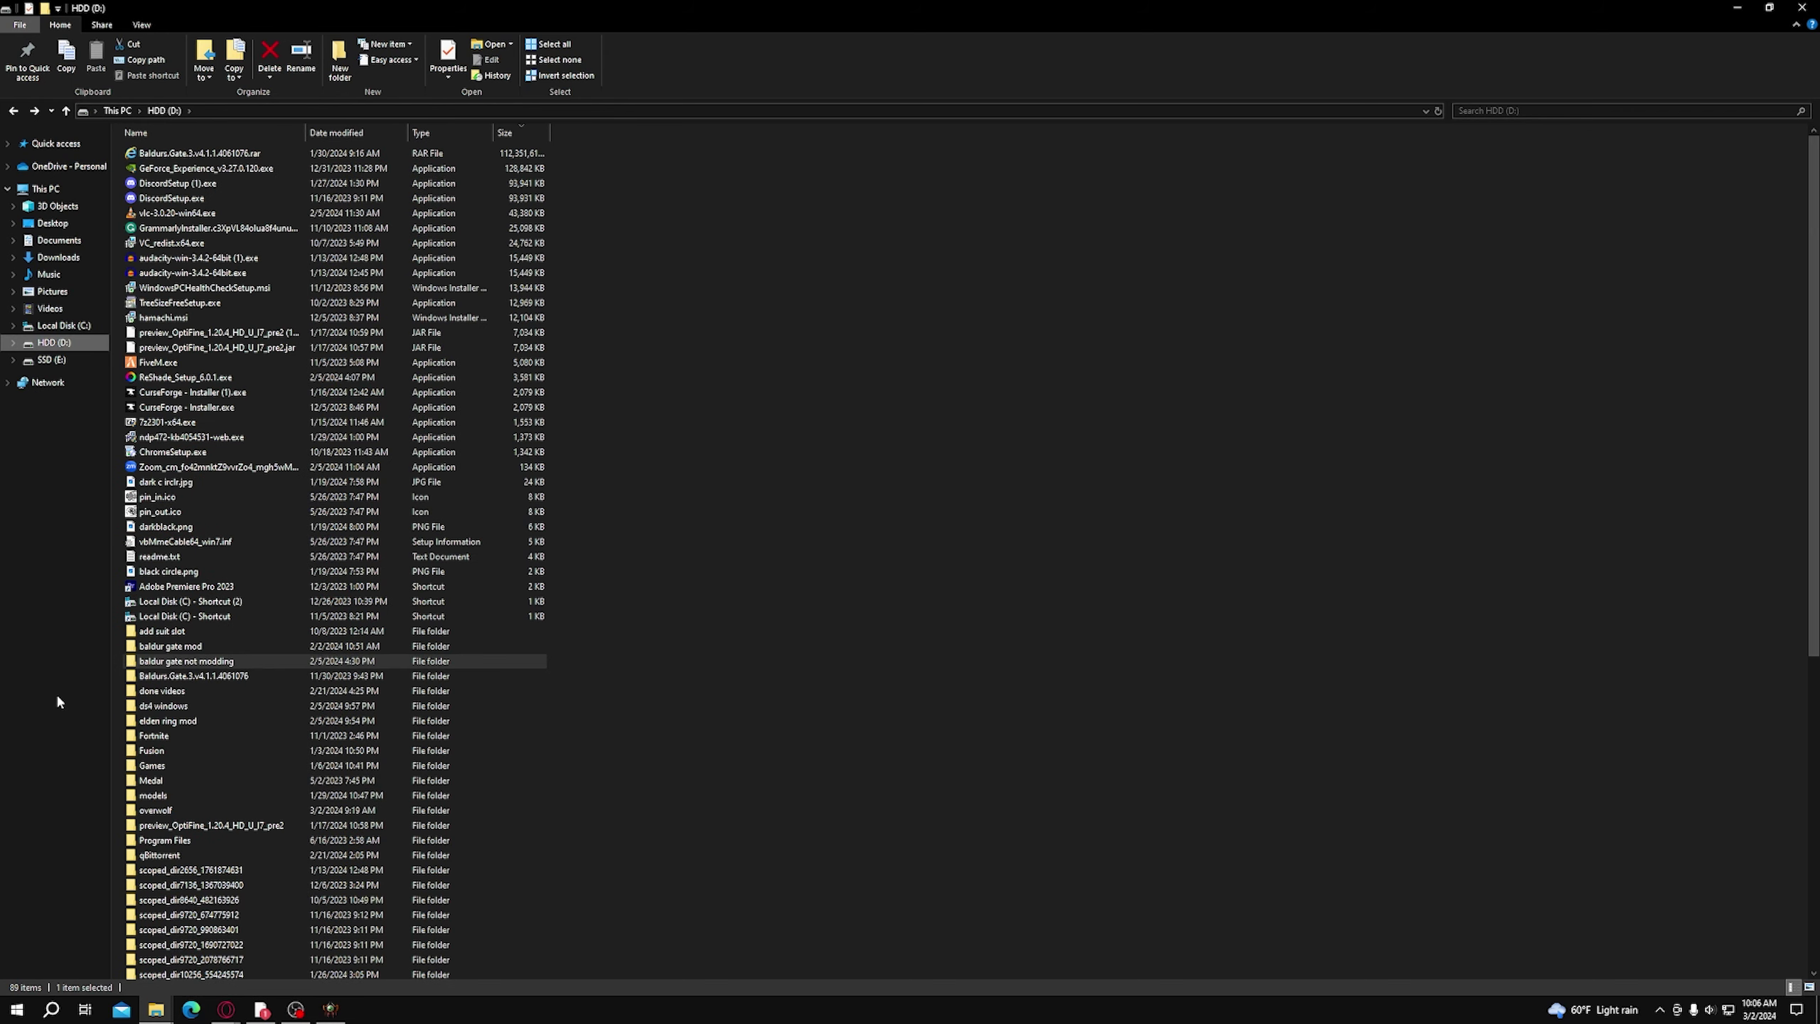
double_click(169, 646)
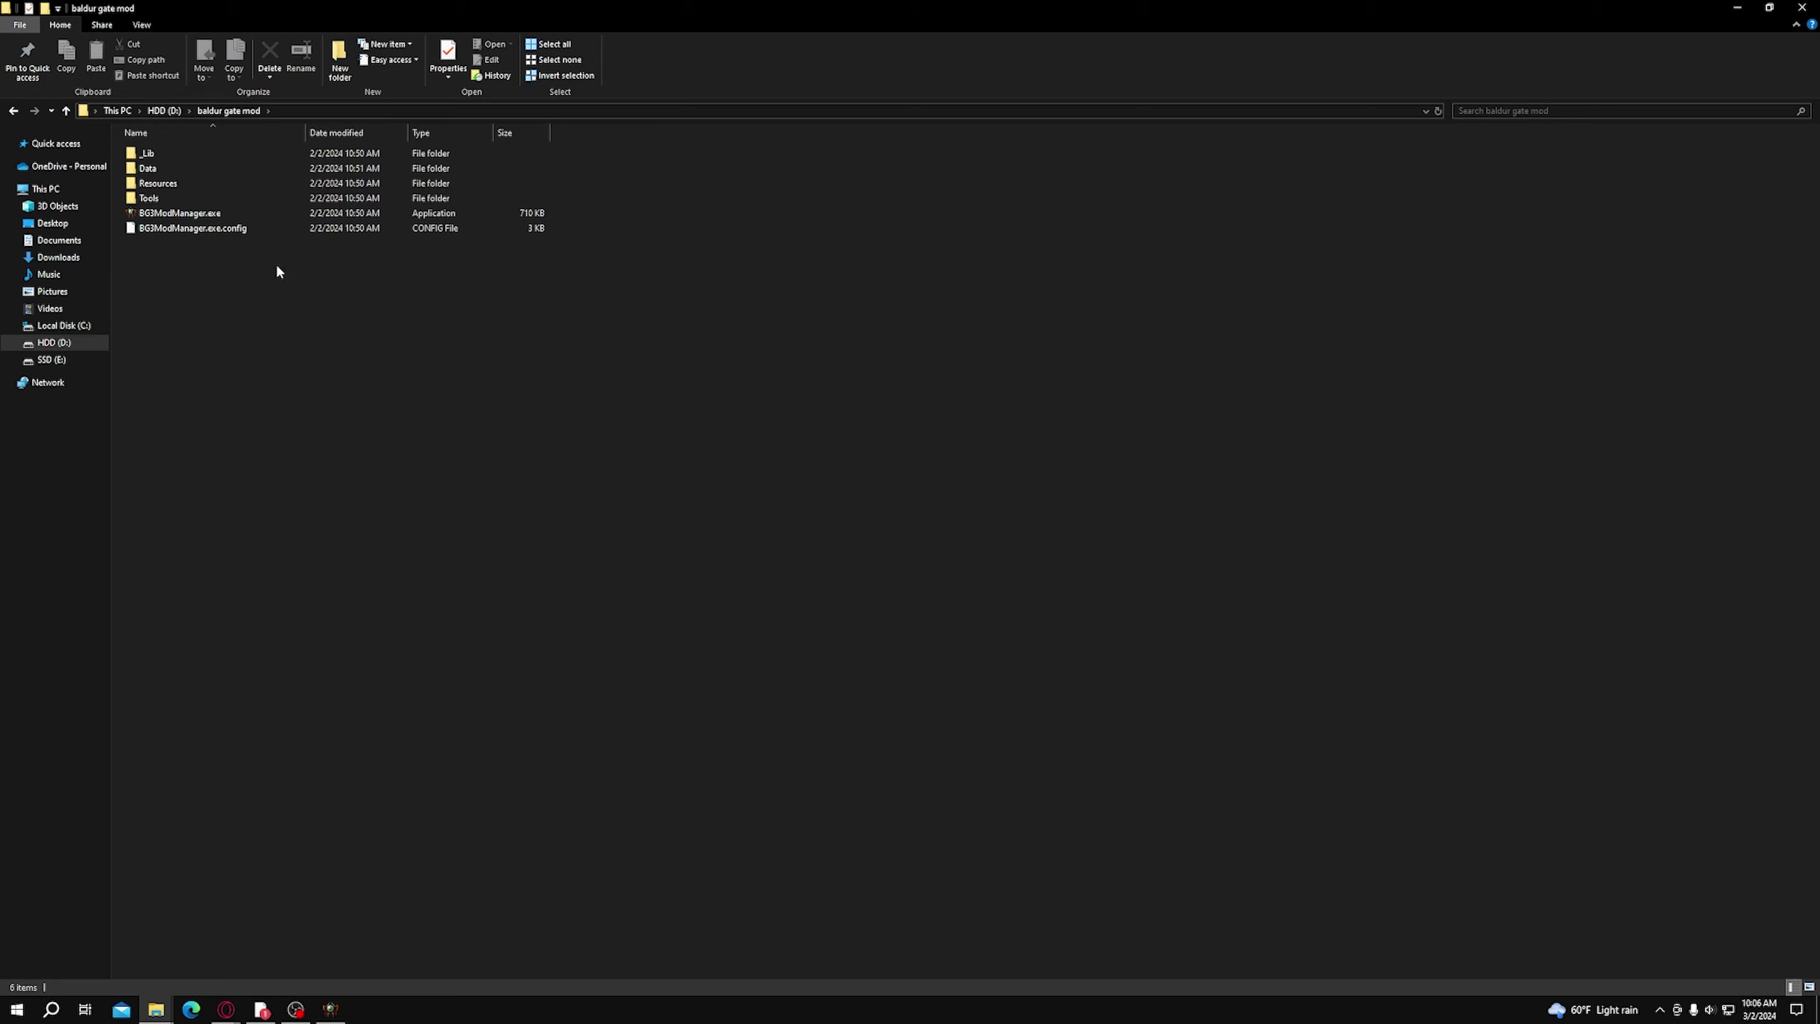
double_click(244, 221)
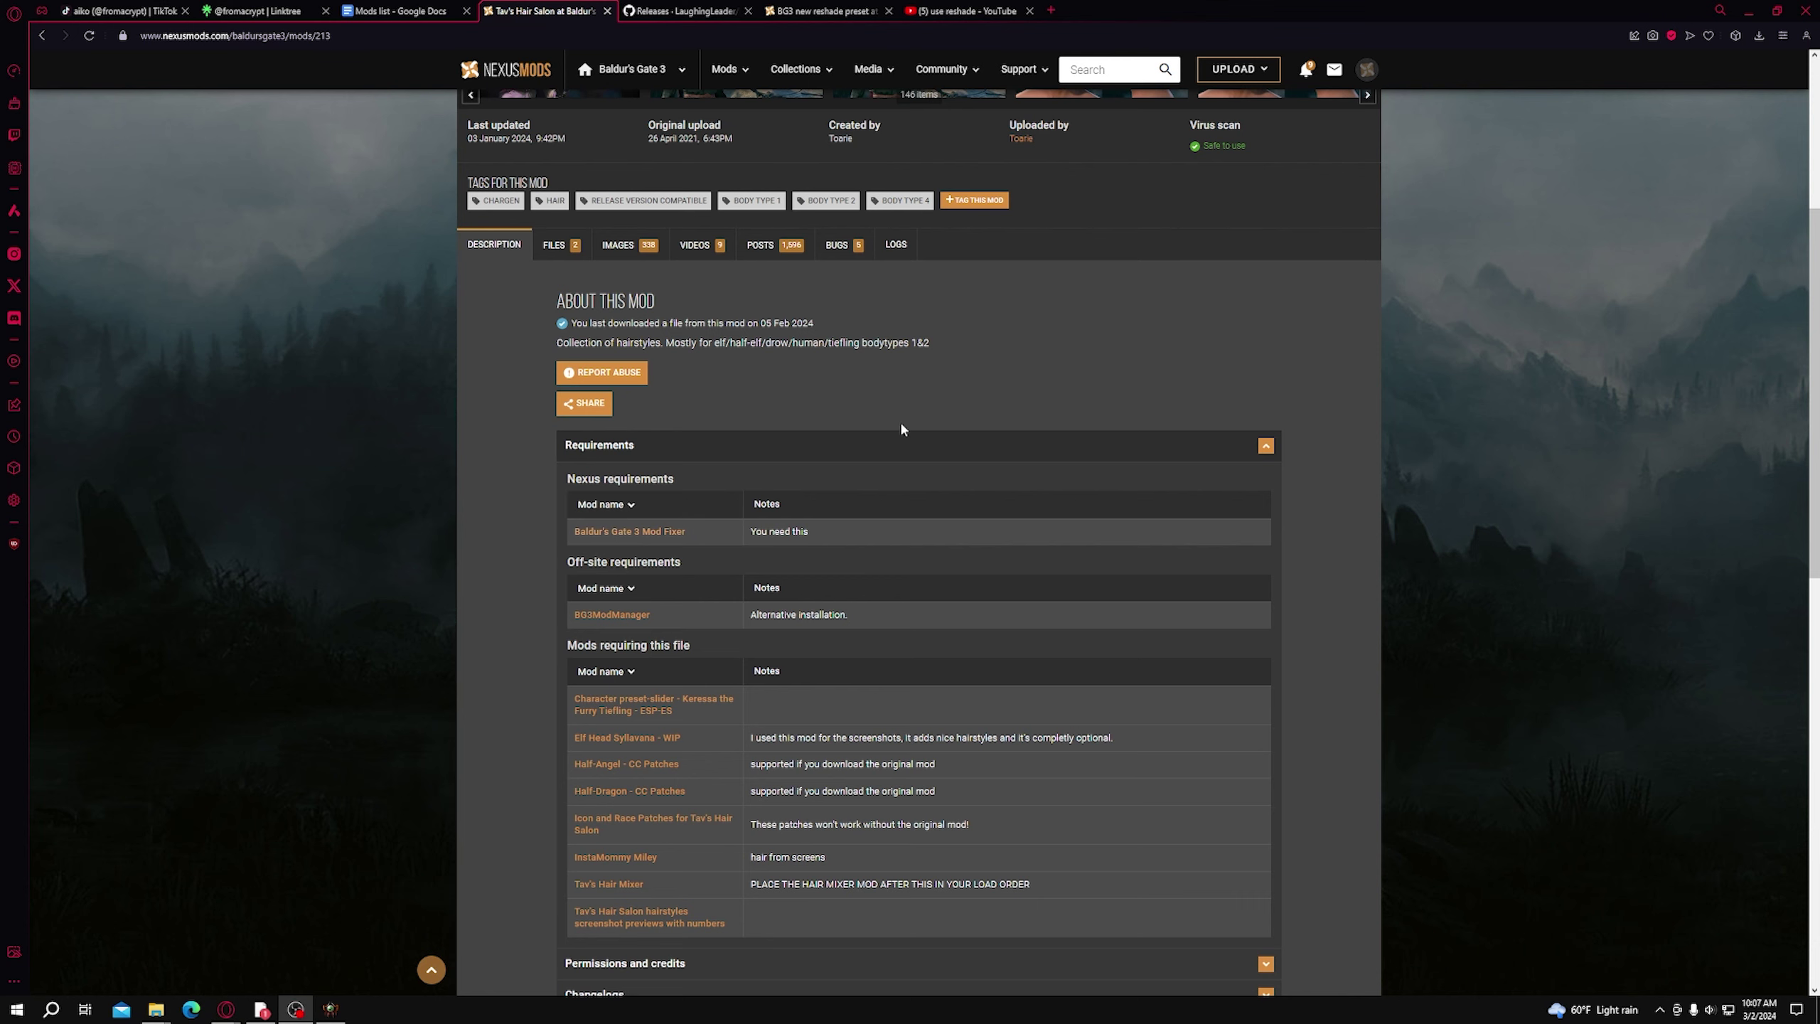
Step: Open the Baldur's Gate 3 Mod Fixer's FILES tab and show the browser's recent downloads
click(781, 12)
click(515, 7)
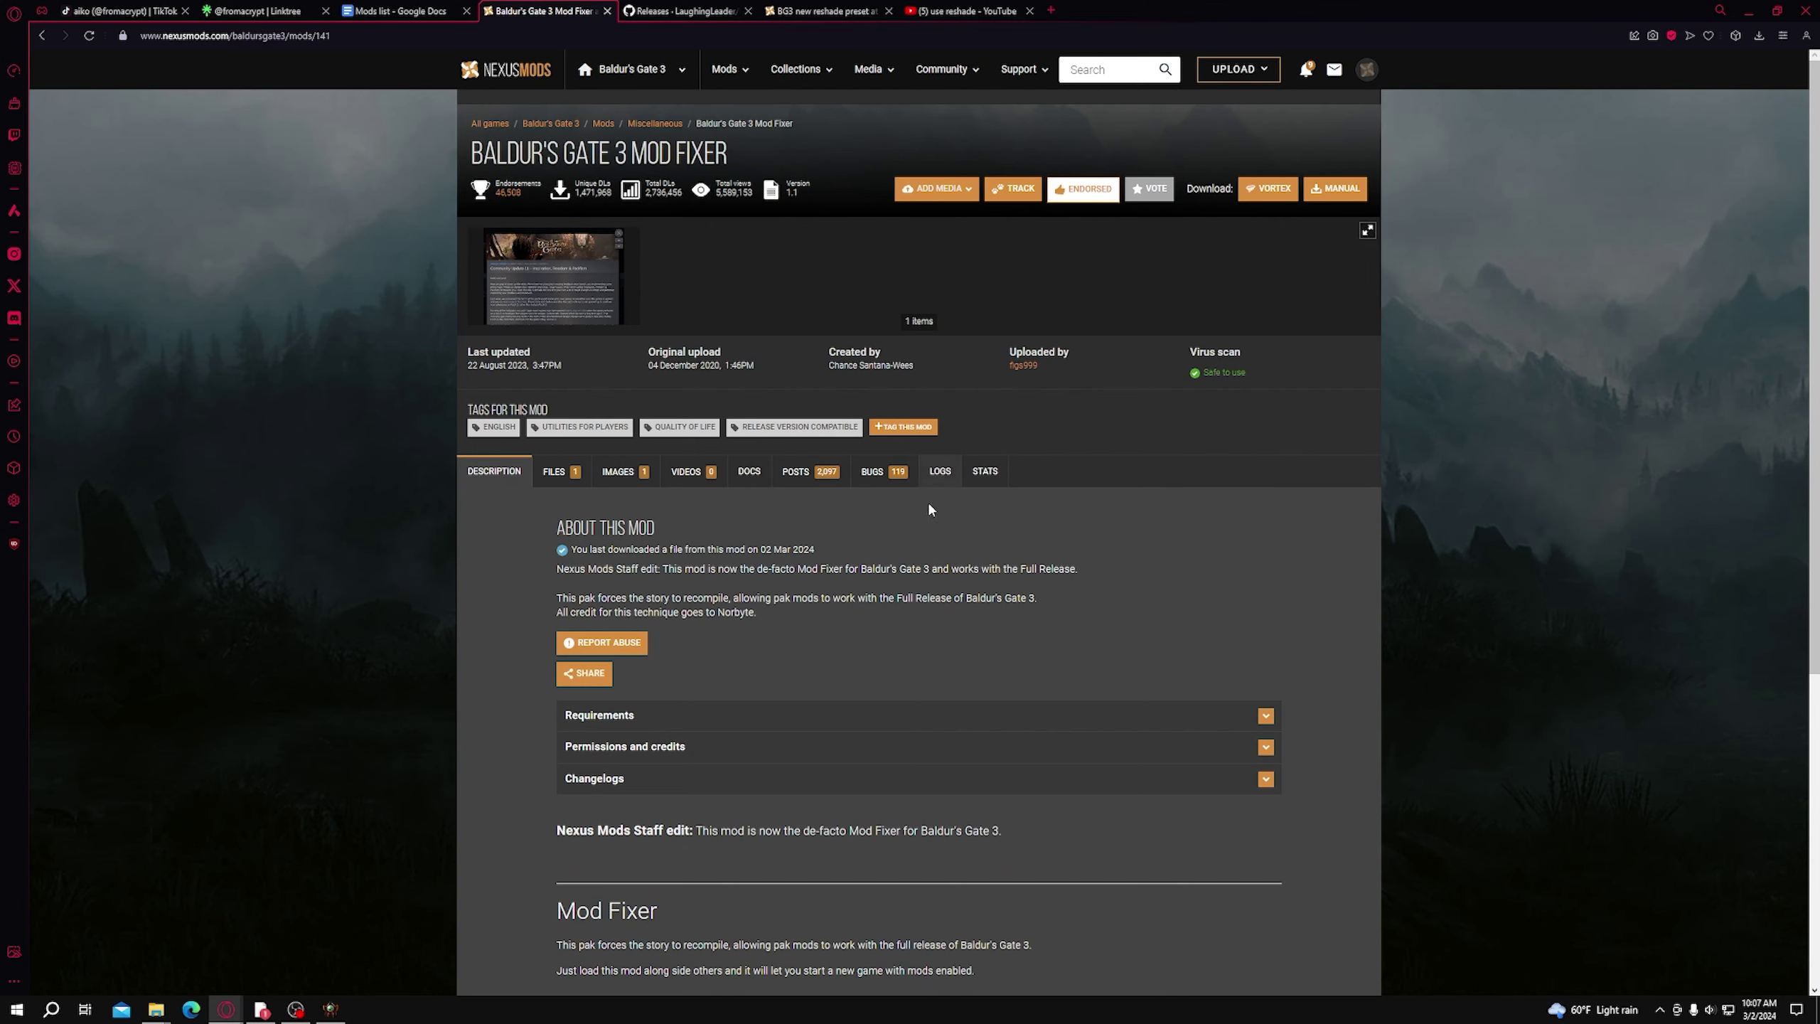
click(562, 475)
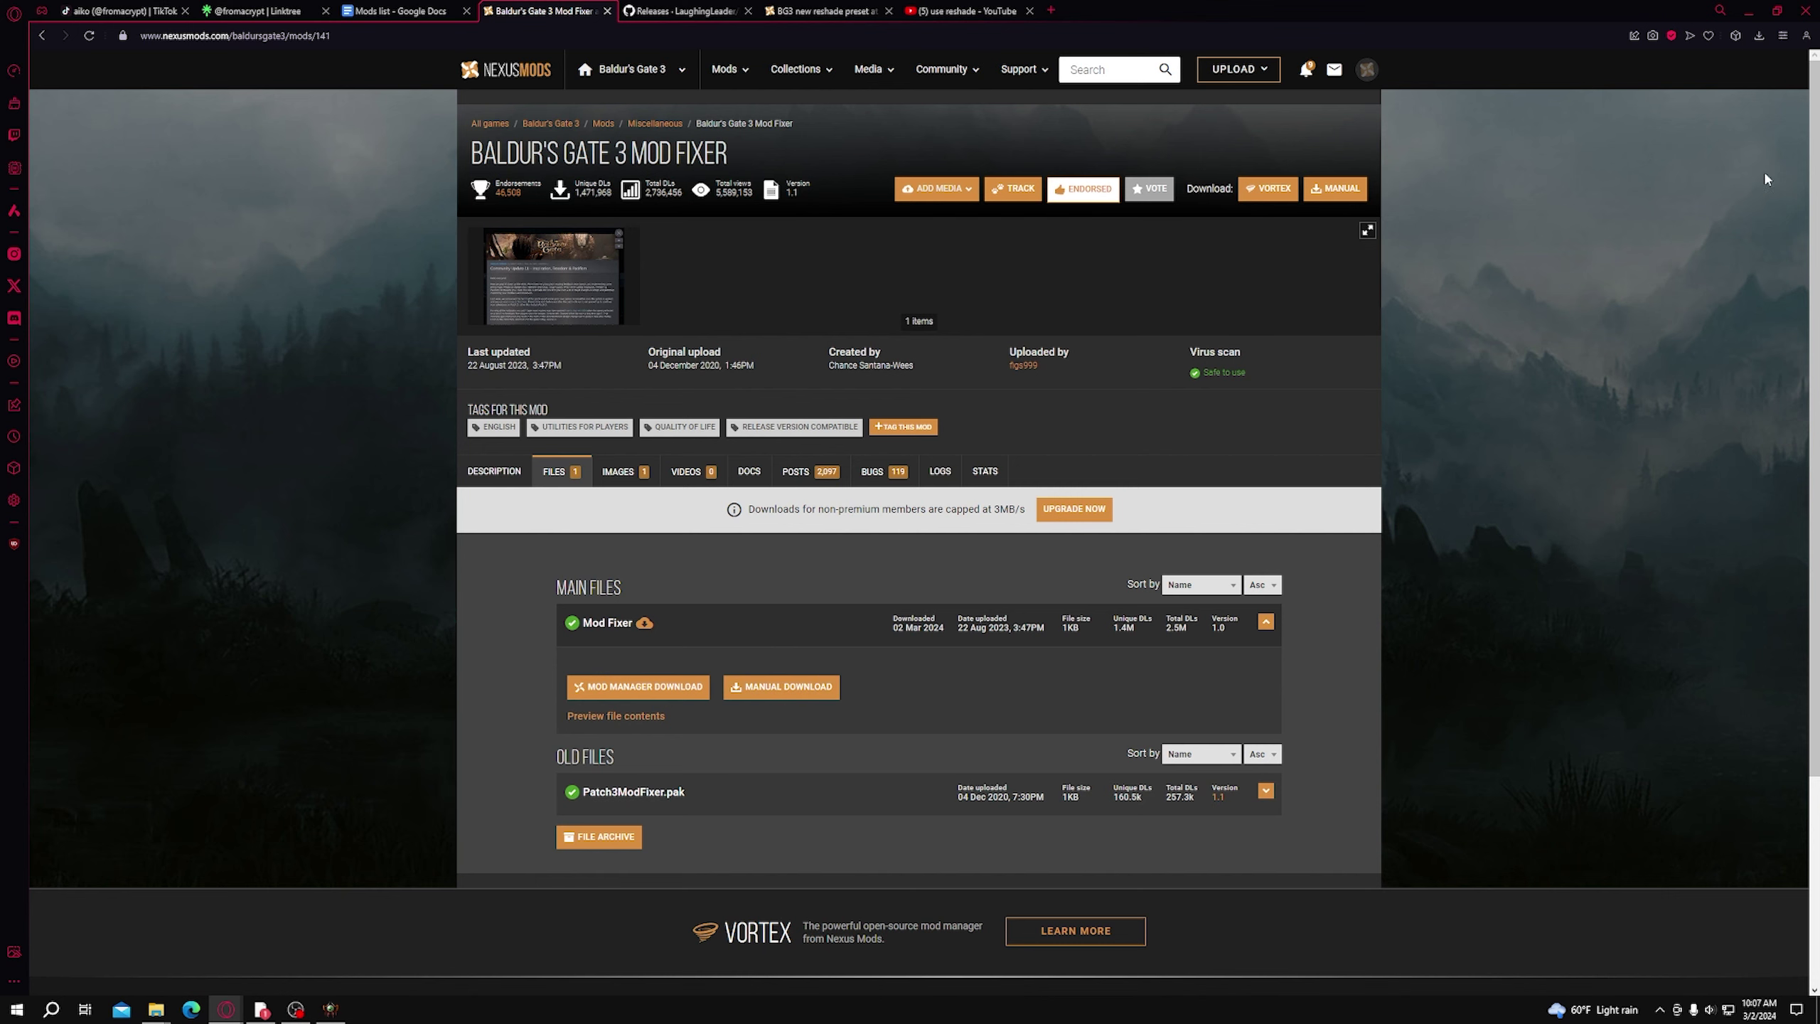
click(1758, 36)
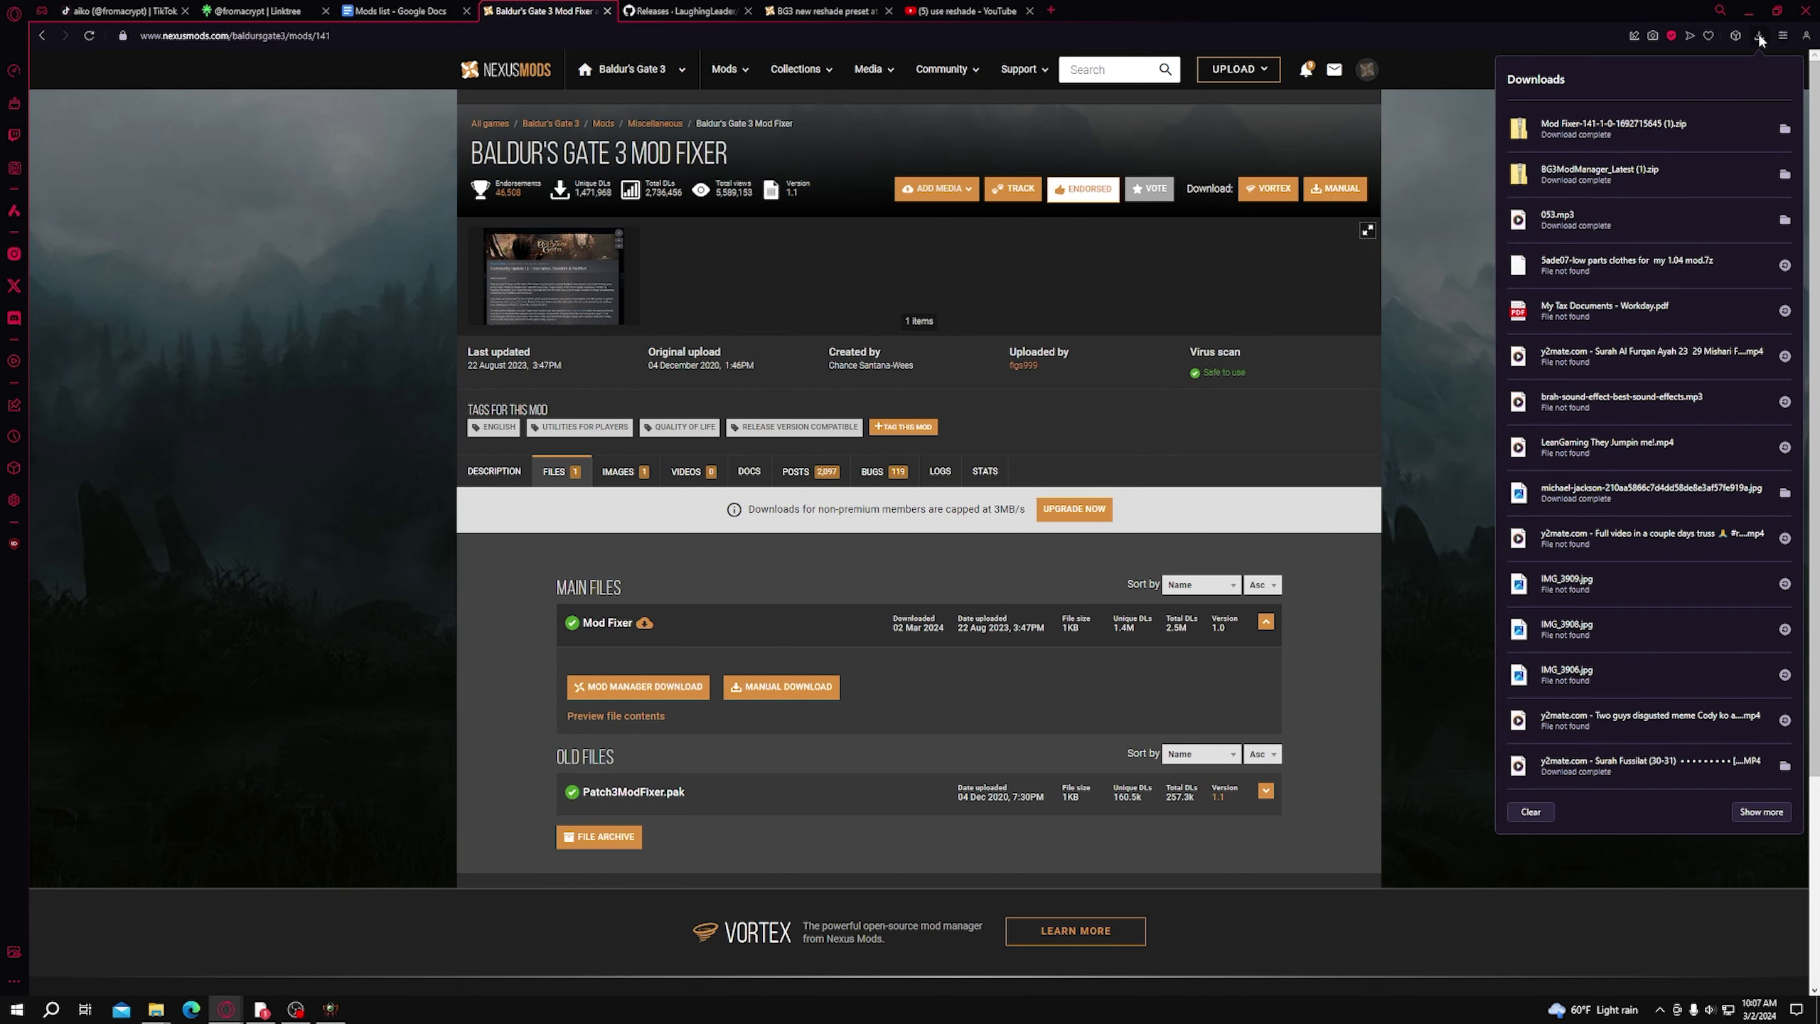
Step: Extract All on the Mod Fixer zip and open the inner folder holding ModFixer.pak
click(1783, 129)
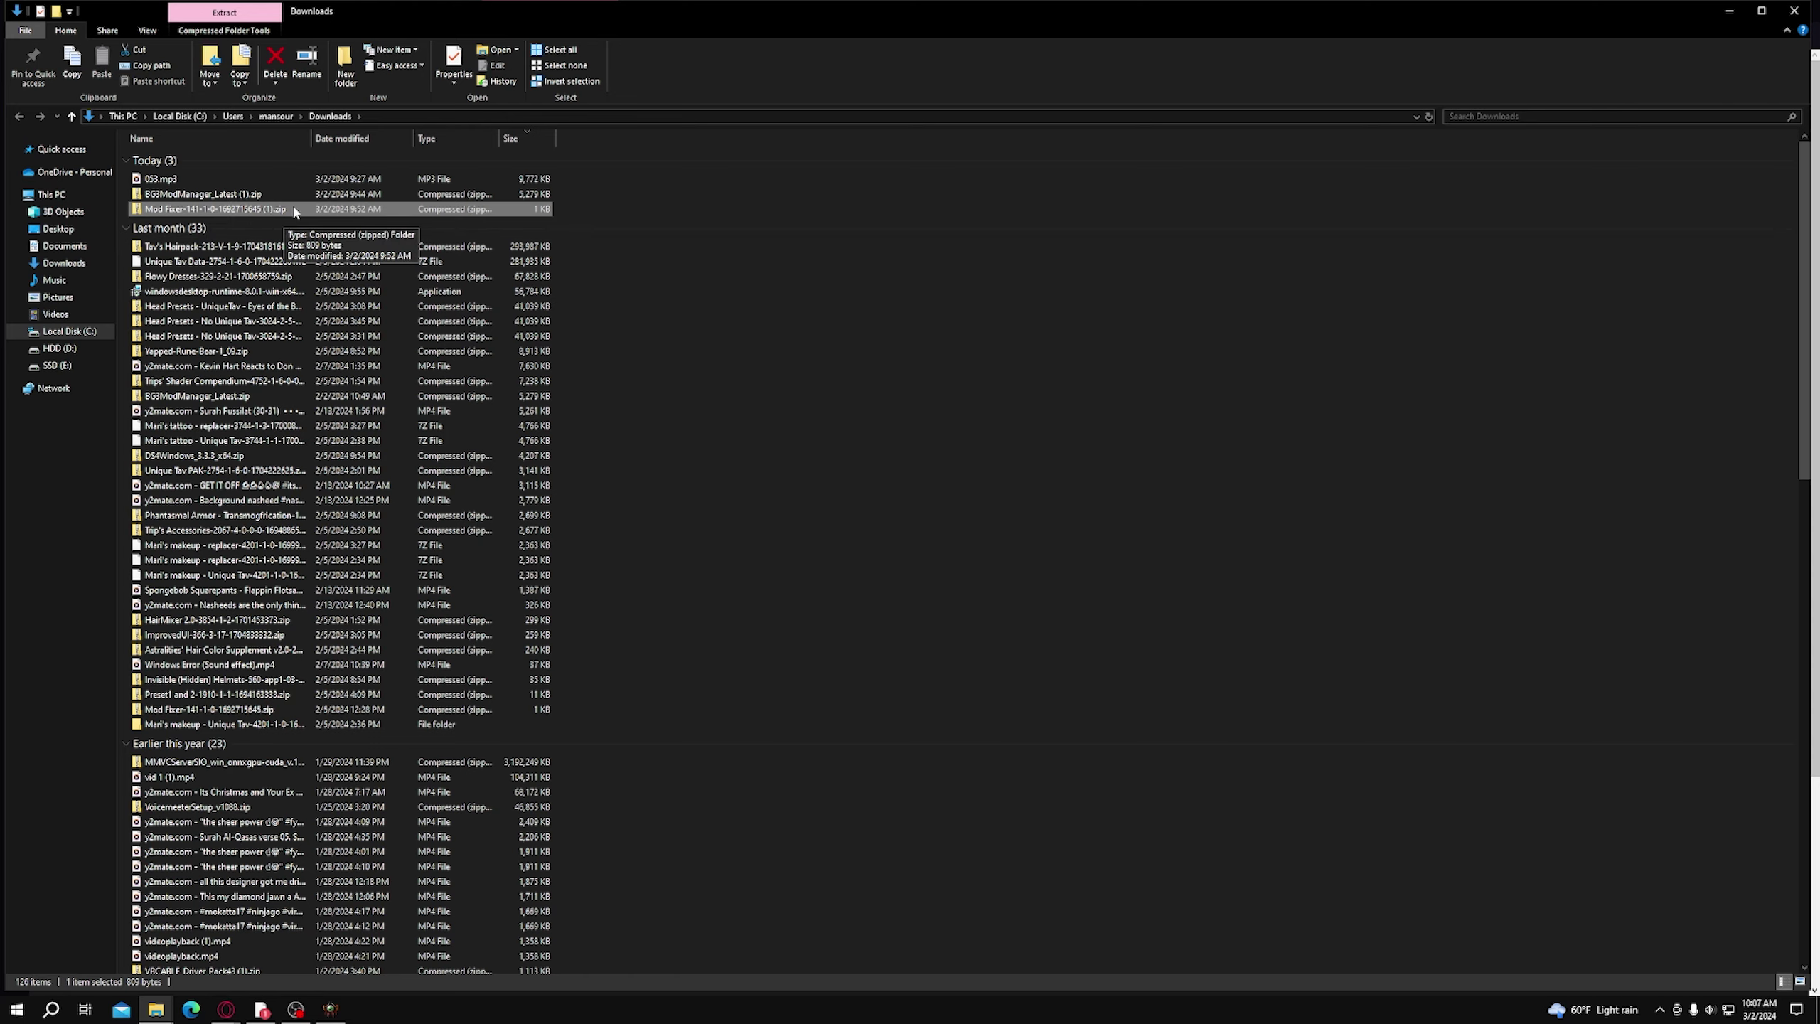
right_click(290, 209)
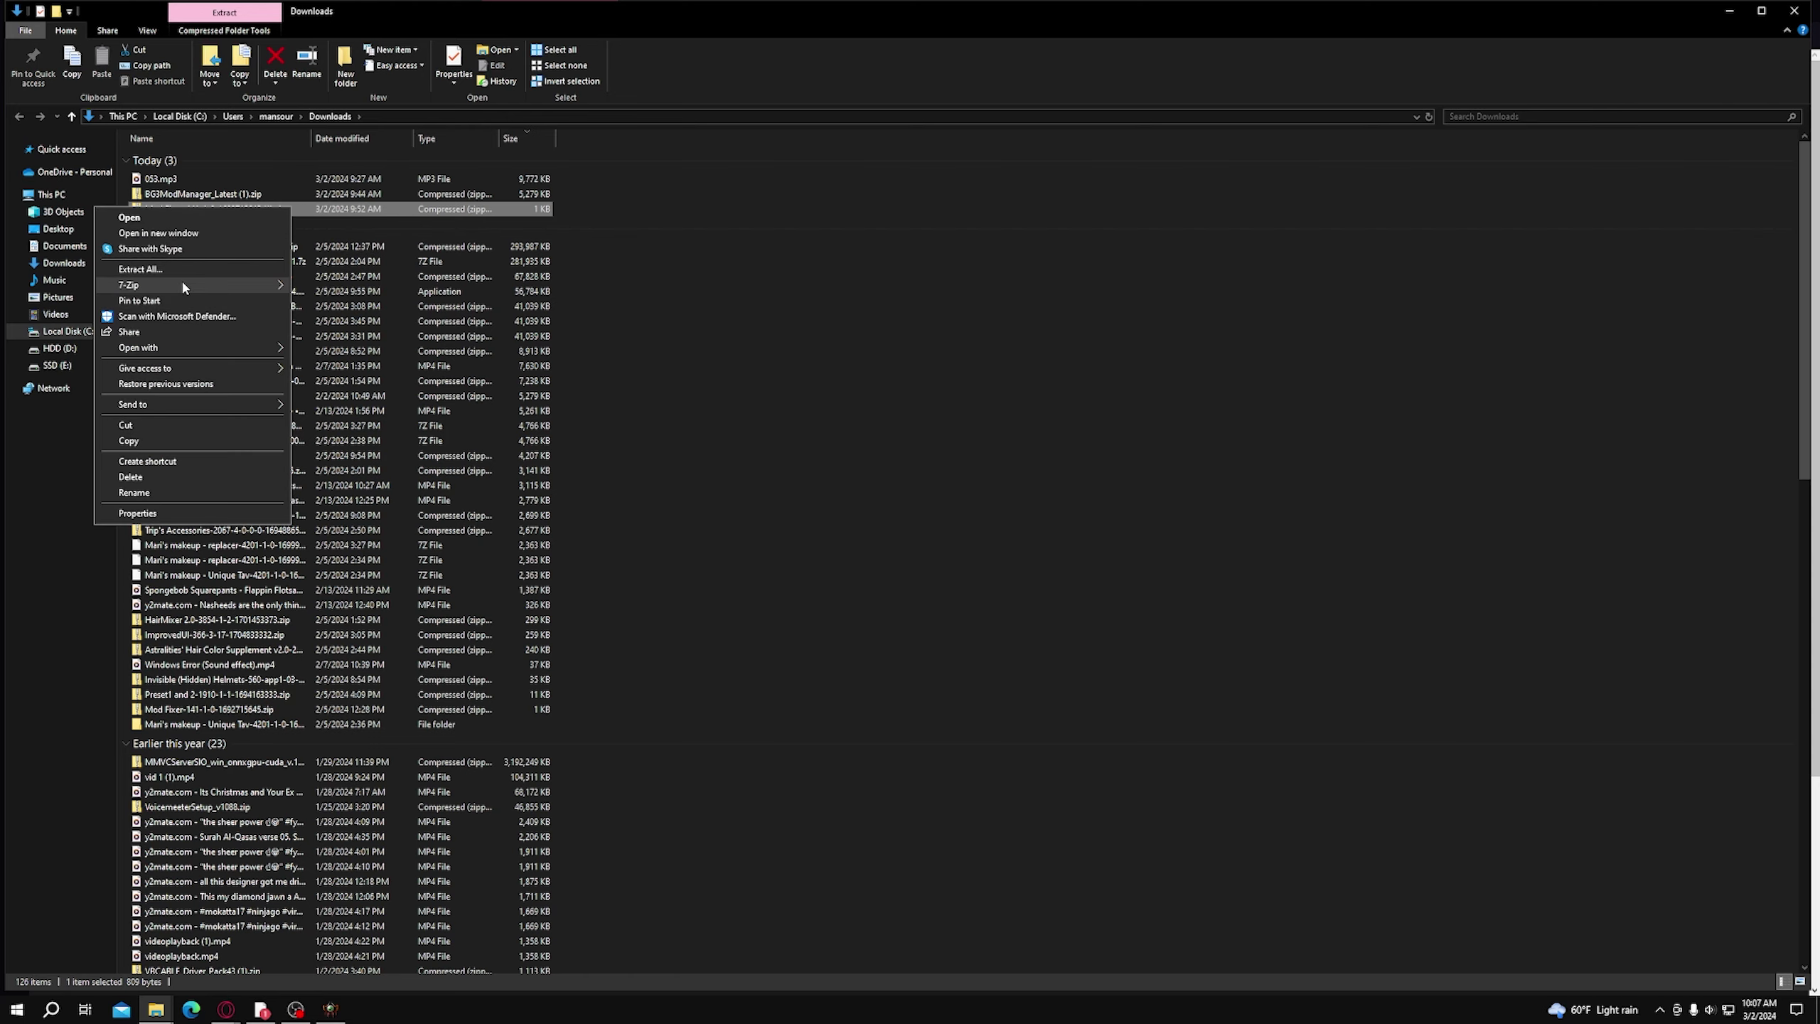
click(46, 529)
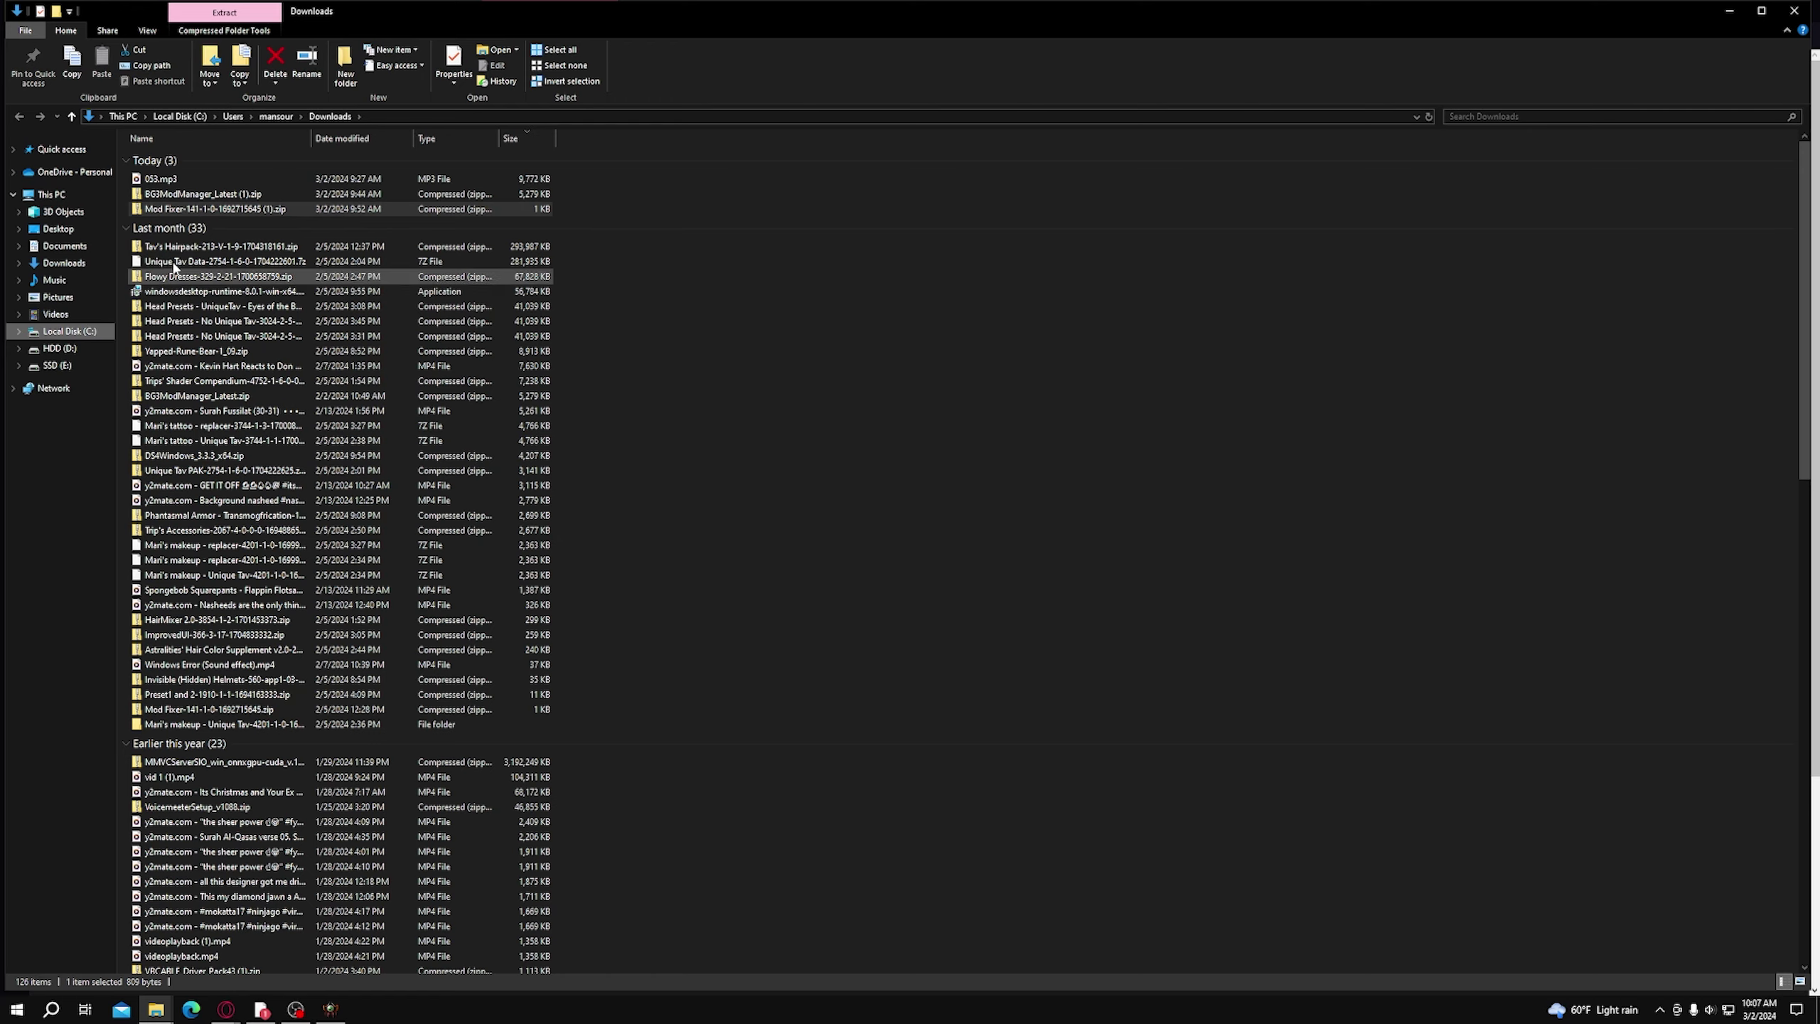
right_click(201, 208)
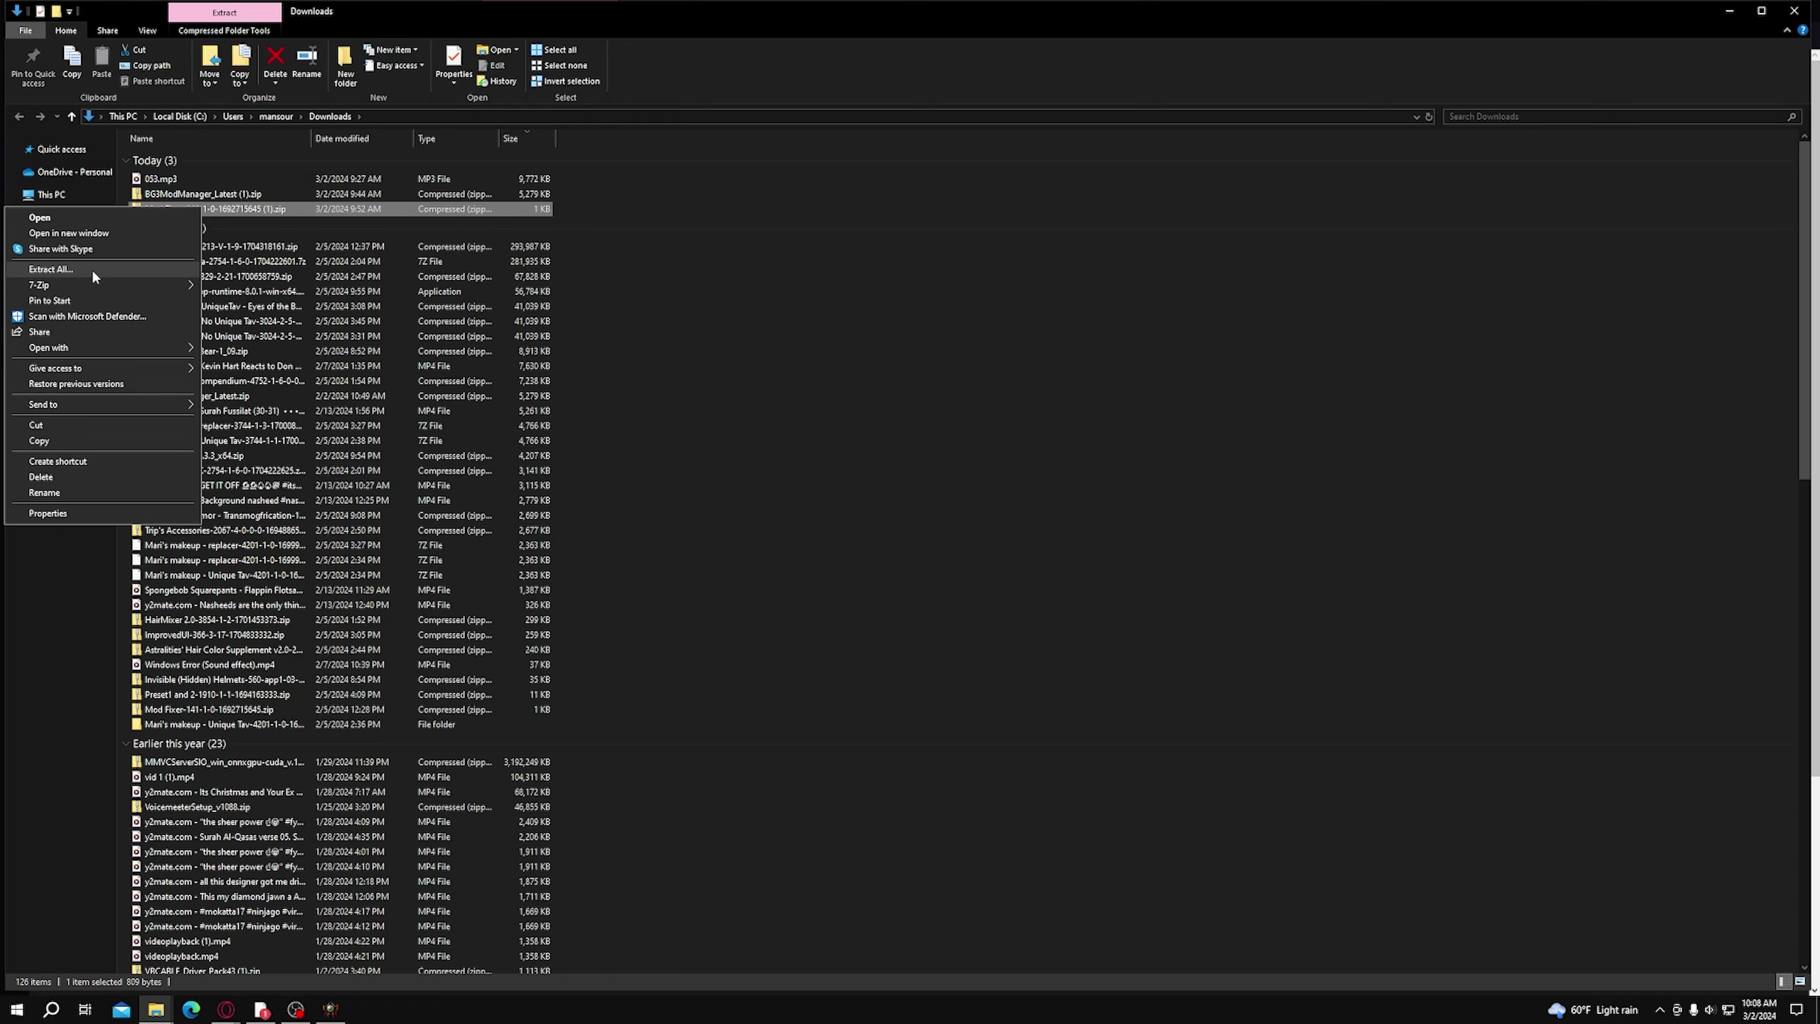
click(91, 269)
click(1042, 641)
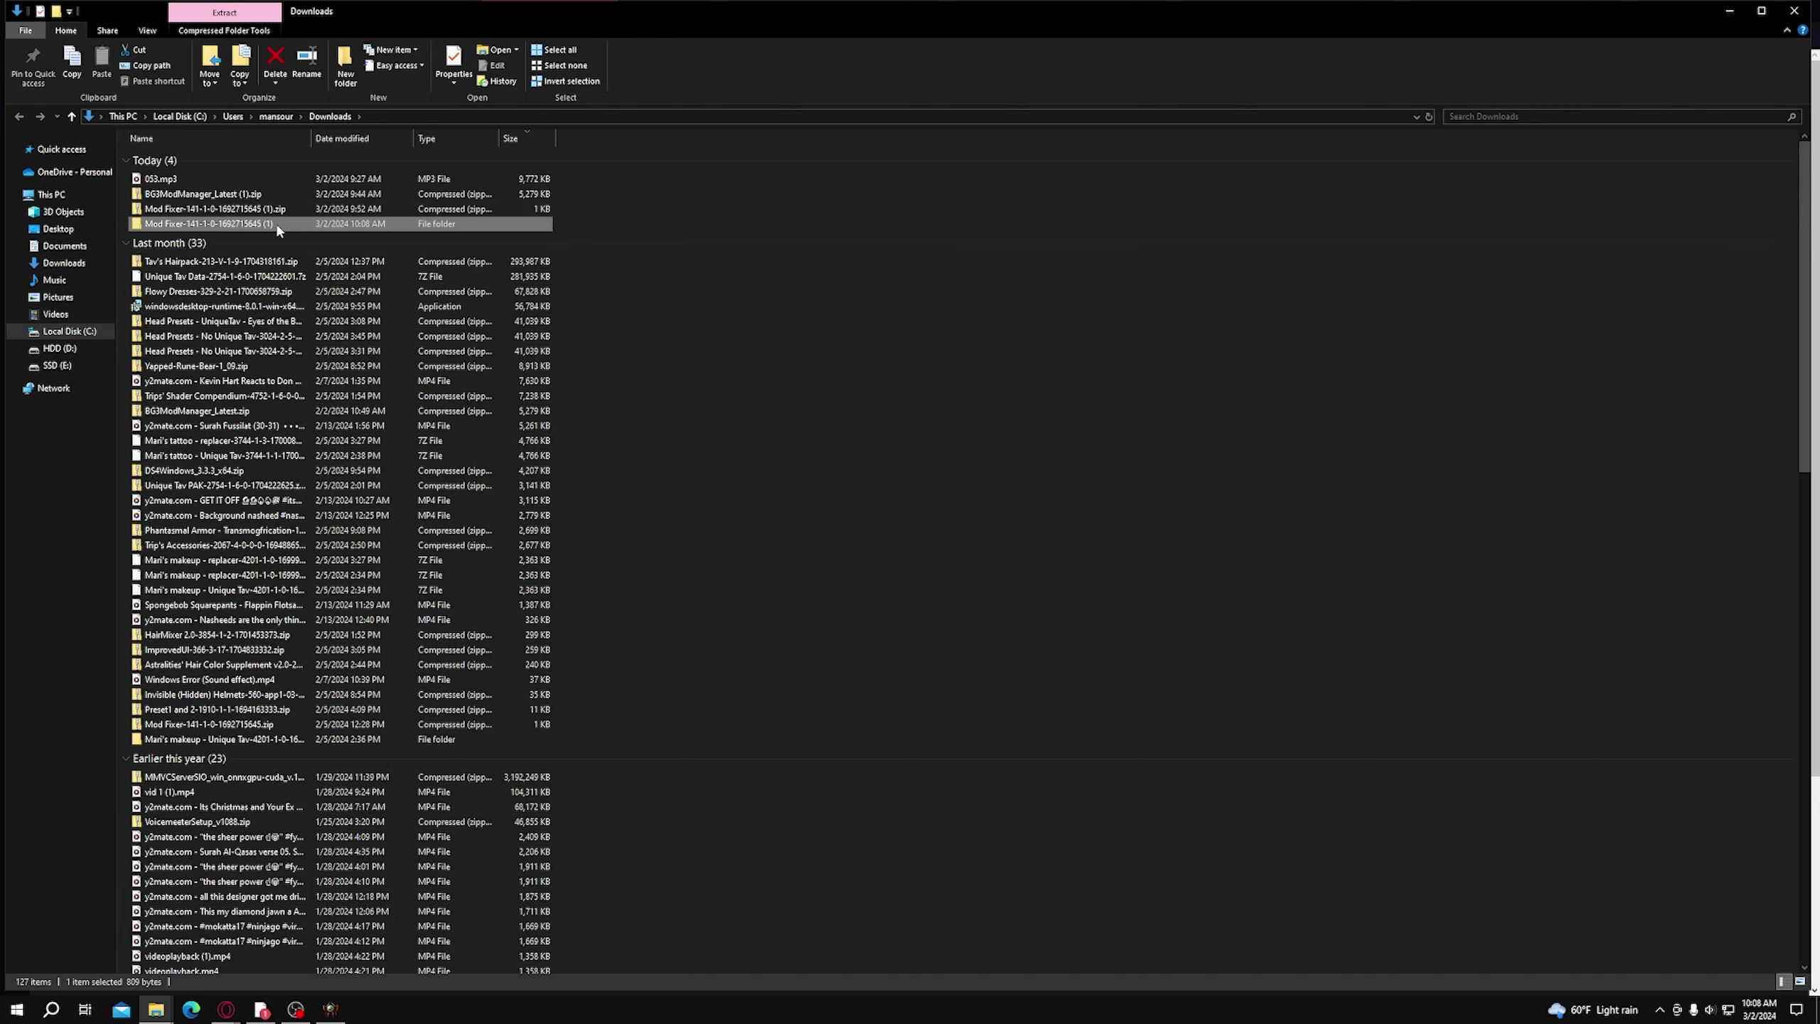
double_click(261, 223)
double_click(212, 162)
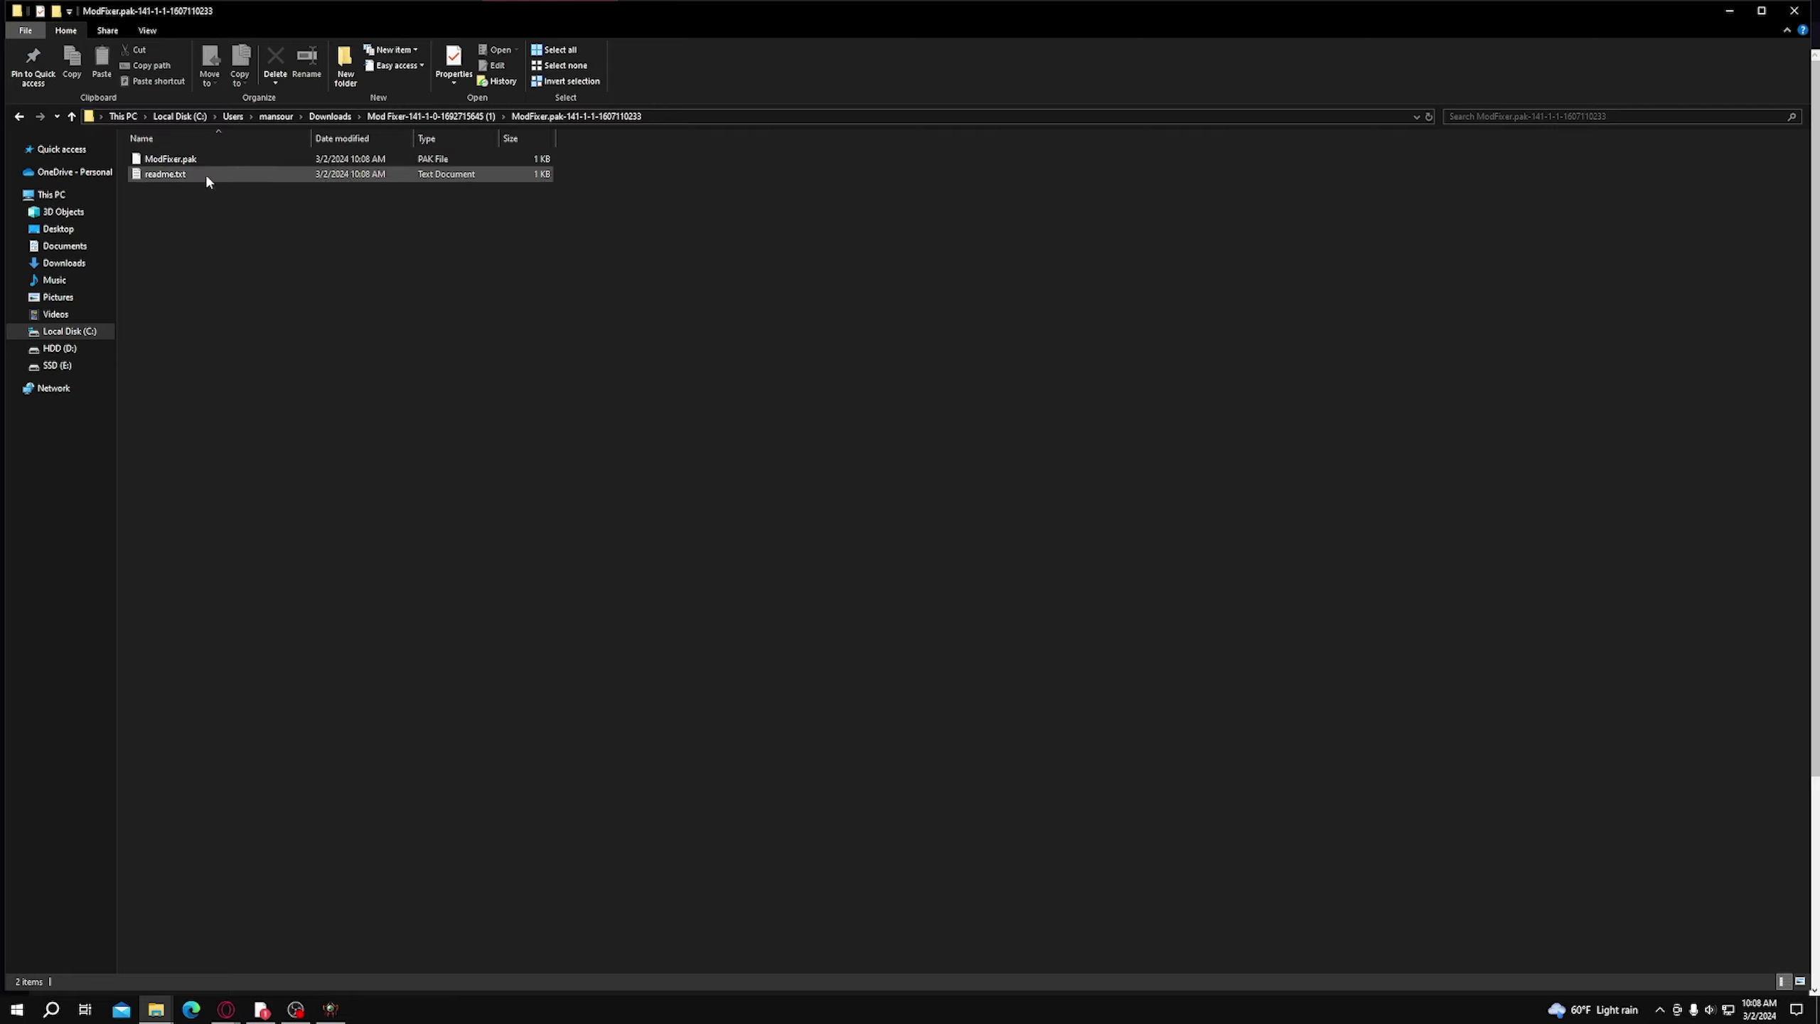
Step: Start an archive import in BG3 Mod Manager, cancel it, and bring the ModFixer.pak folder forward
click(330, 1009)
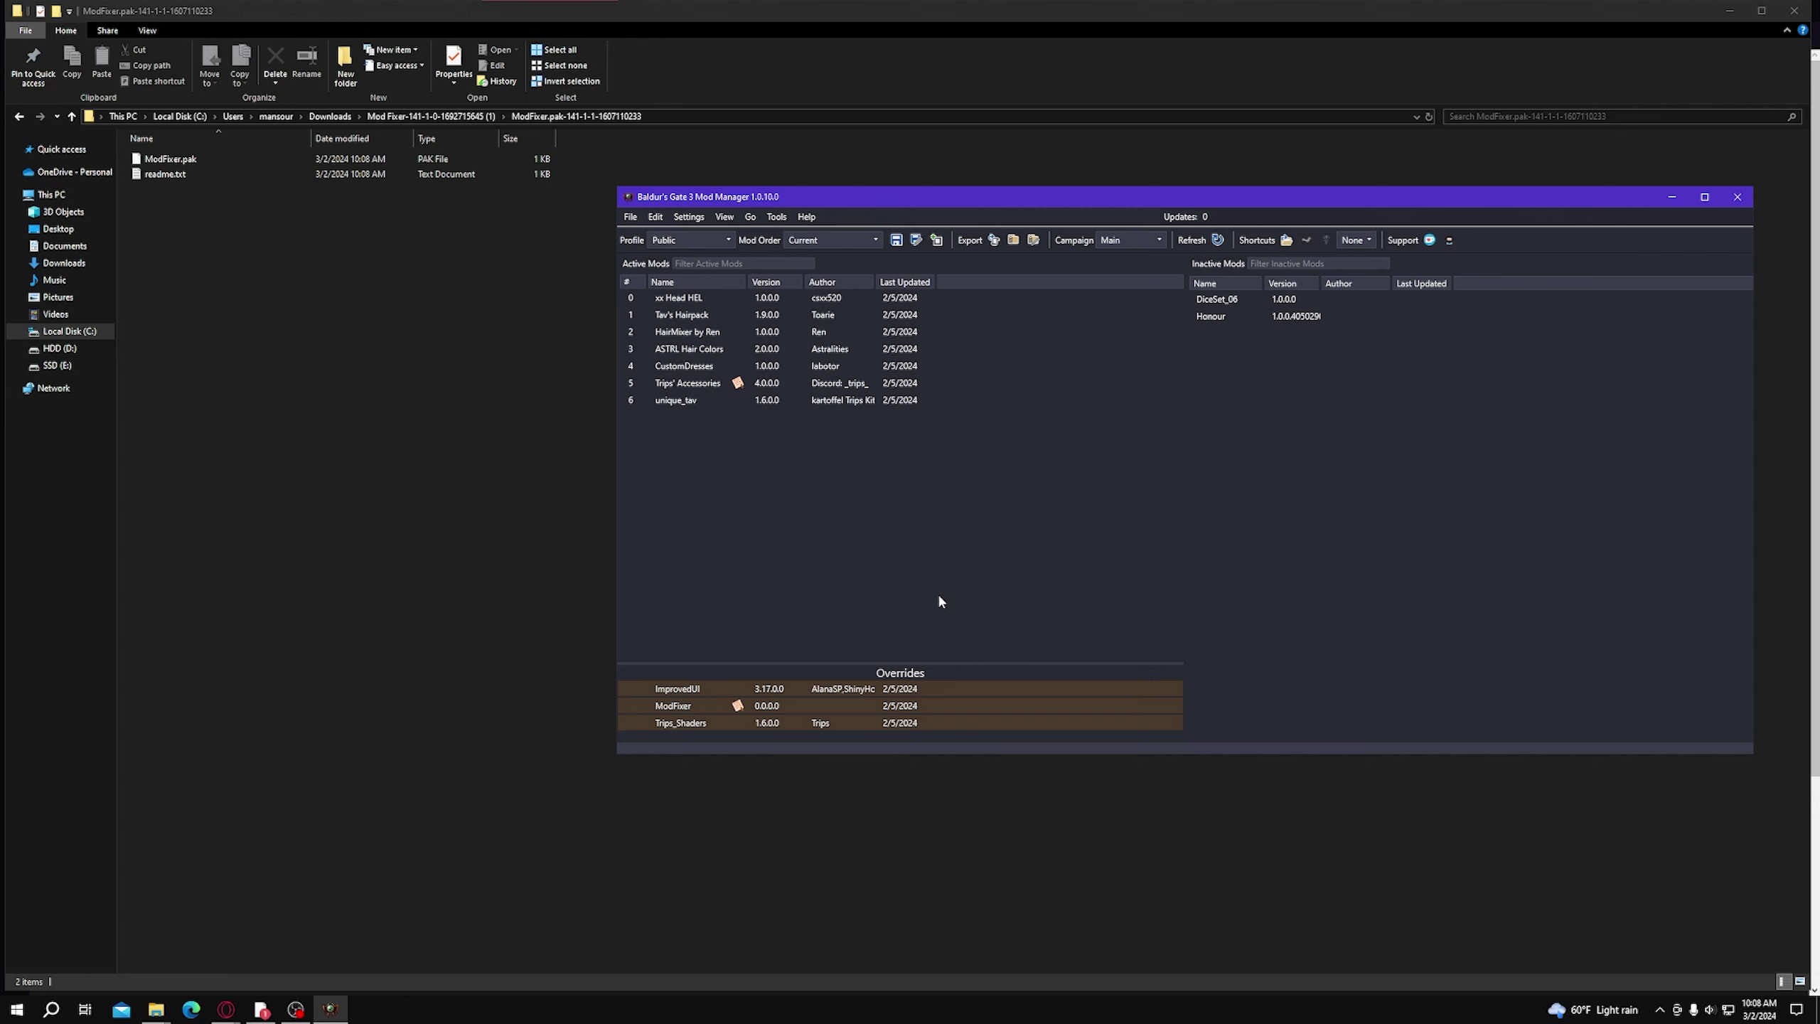
click(630, 217)
click(546, 235)
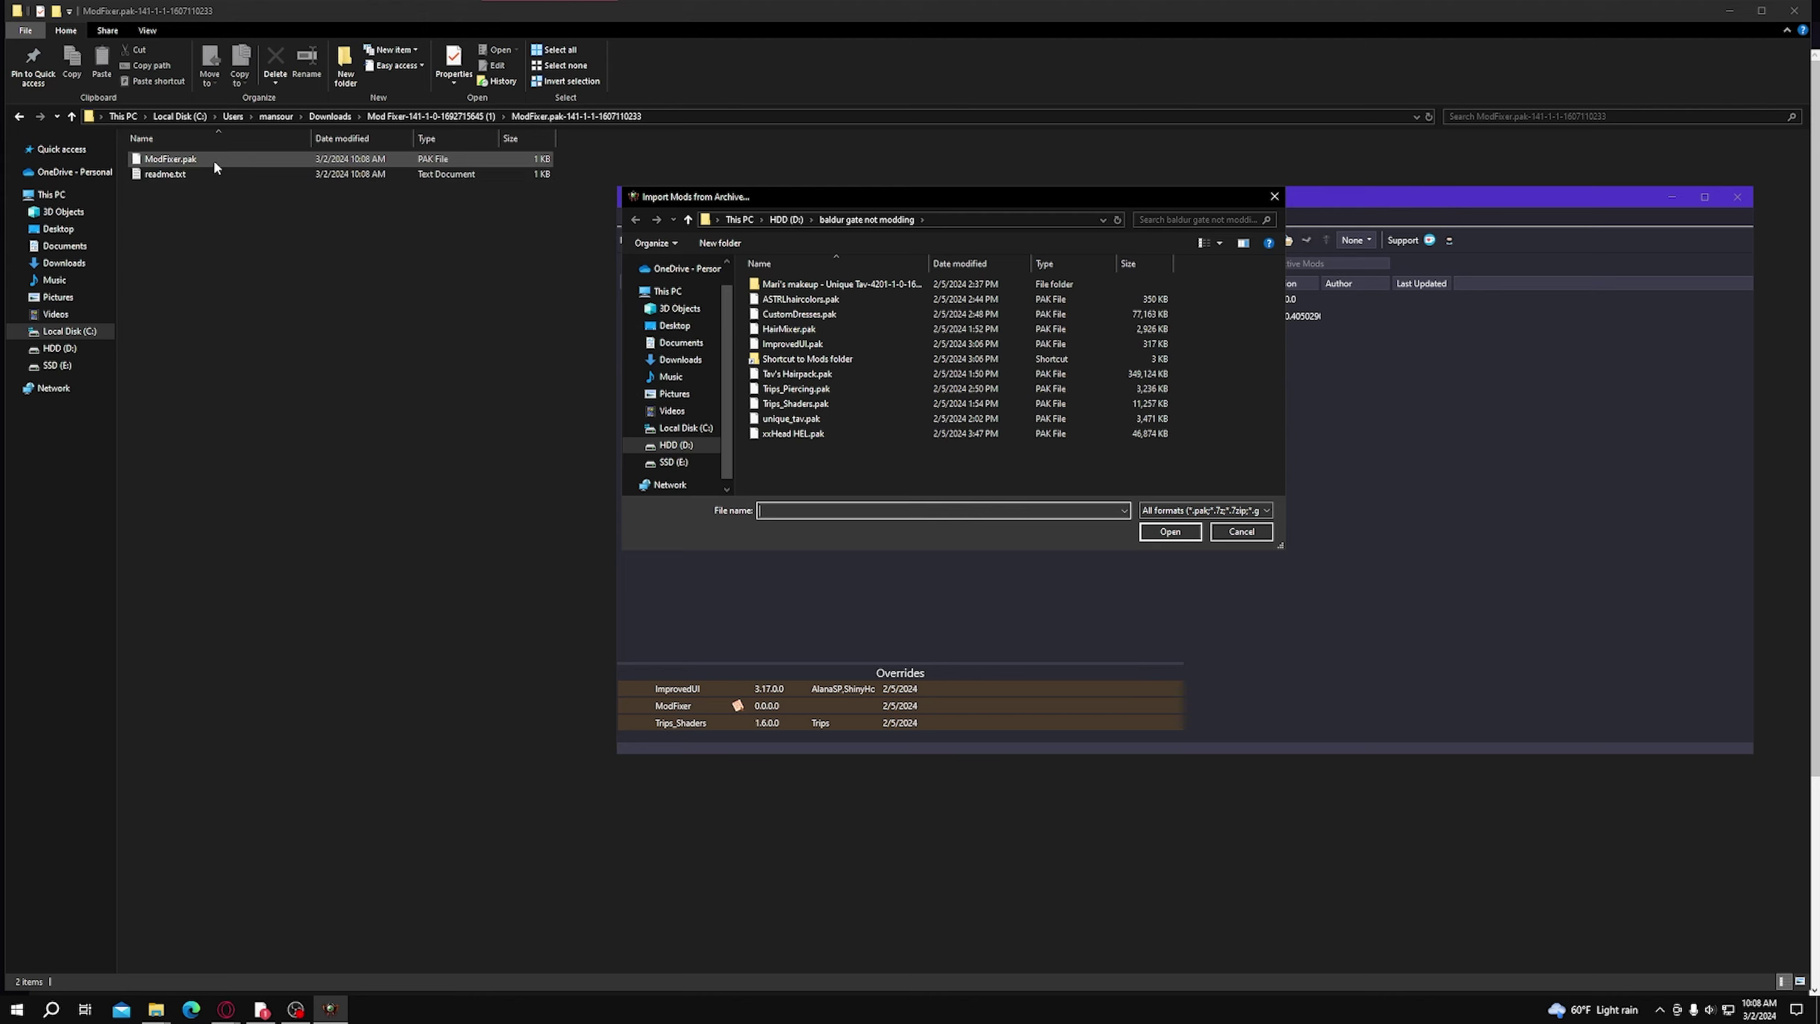
click(1255, 531)
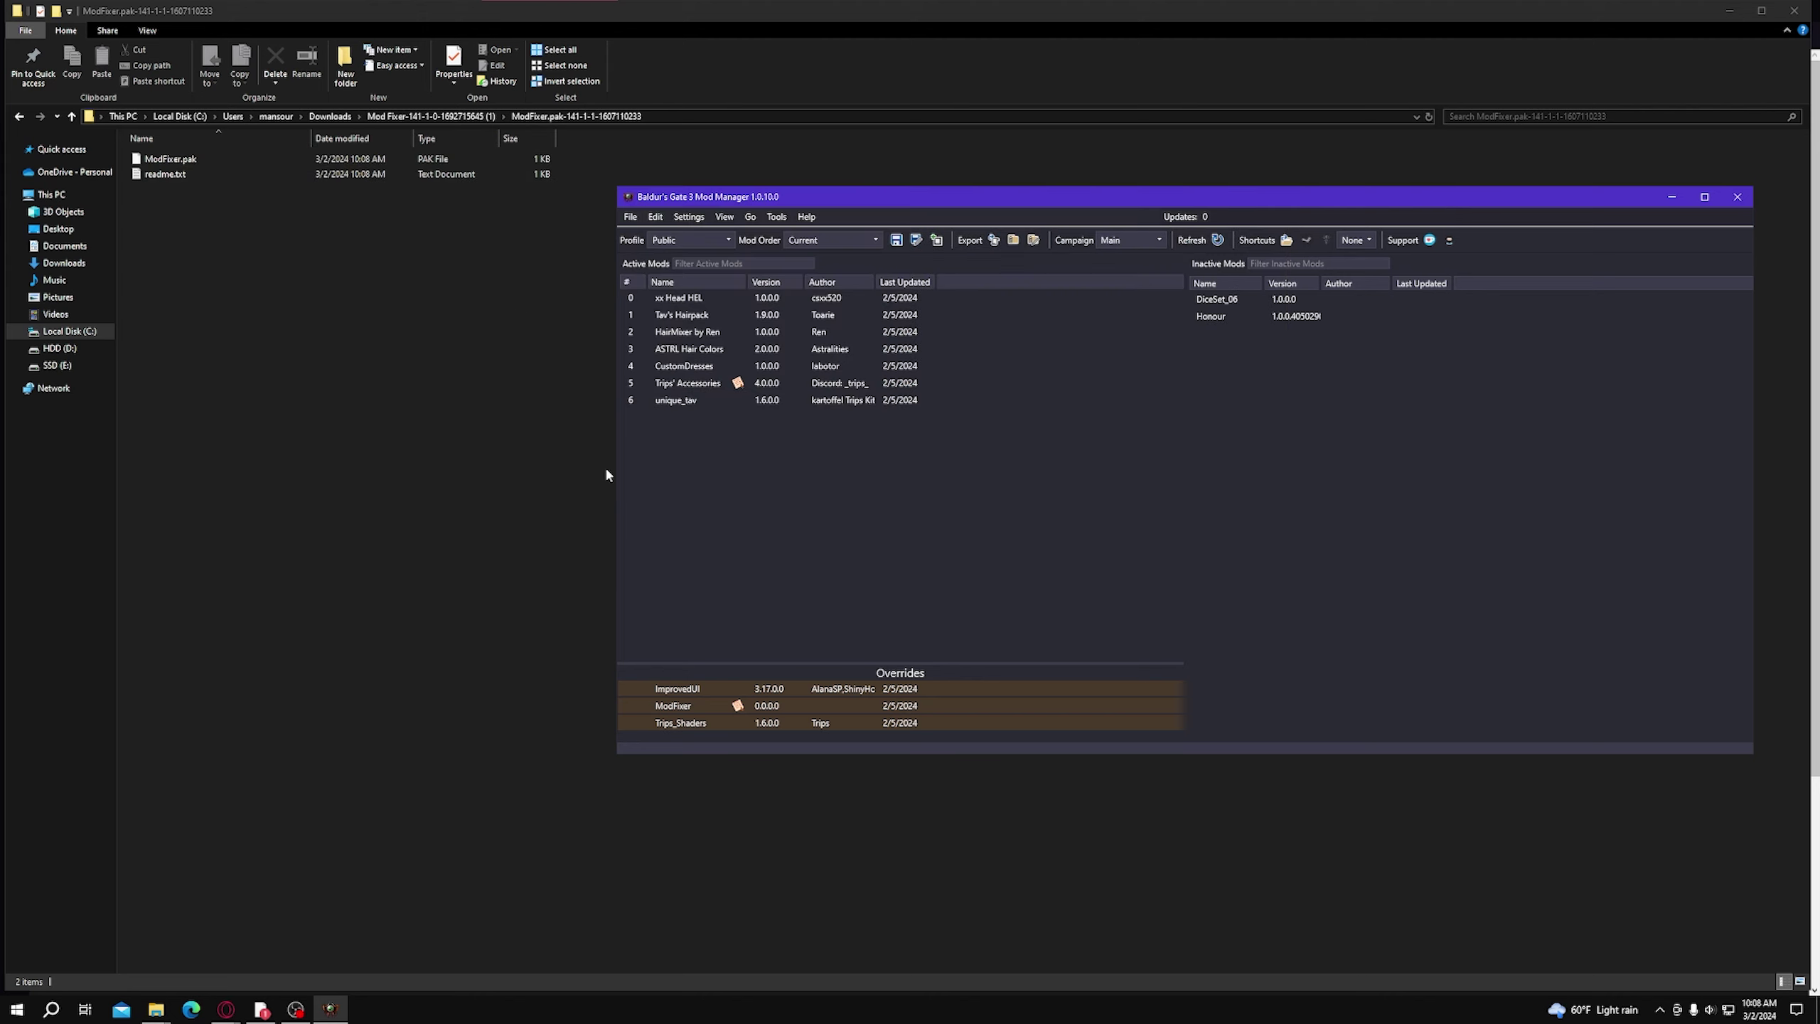
click(512, 485)
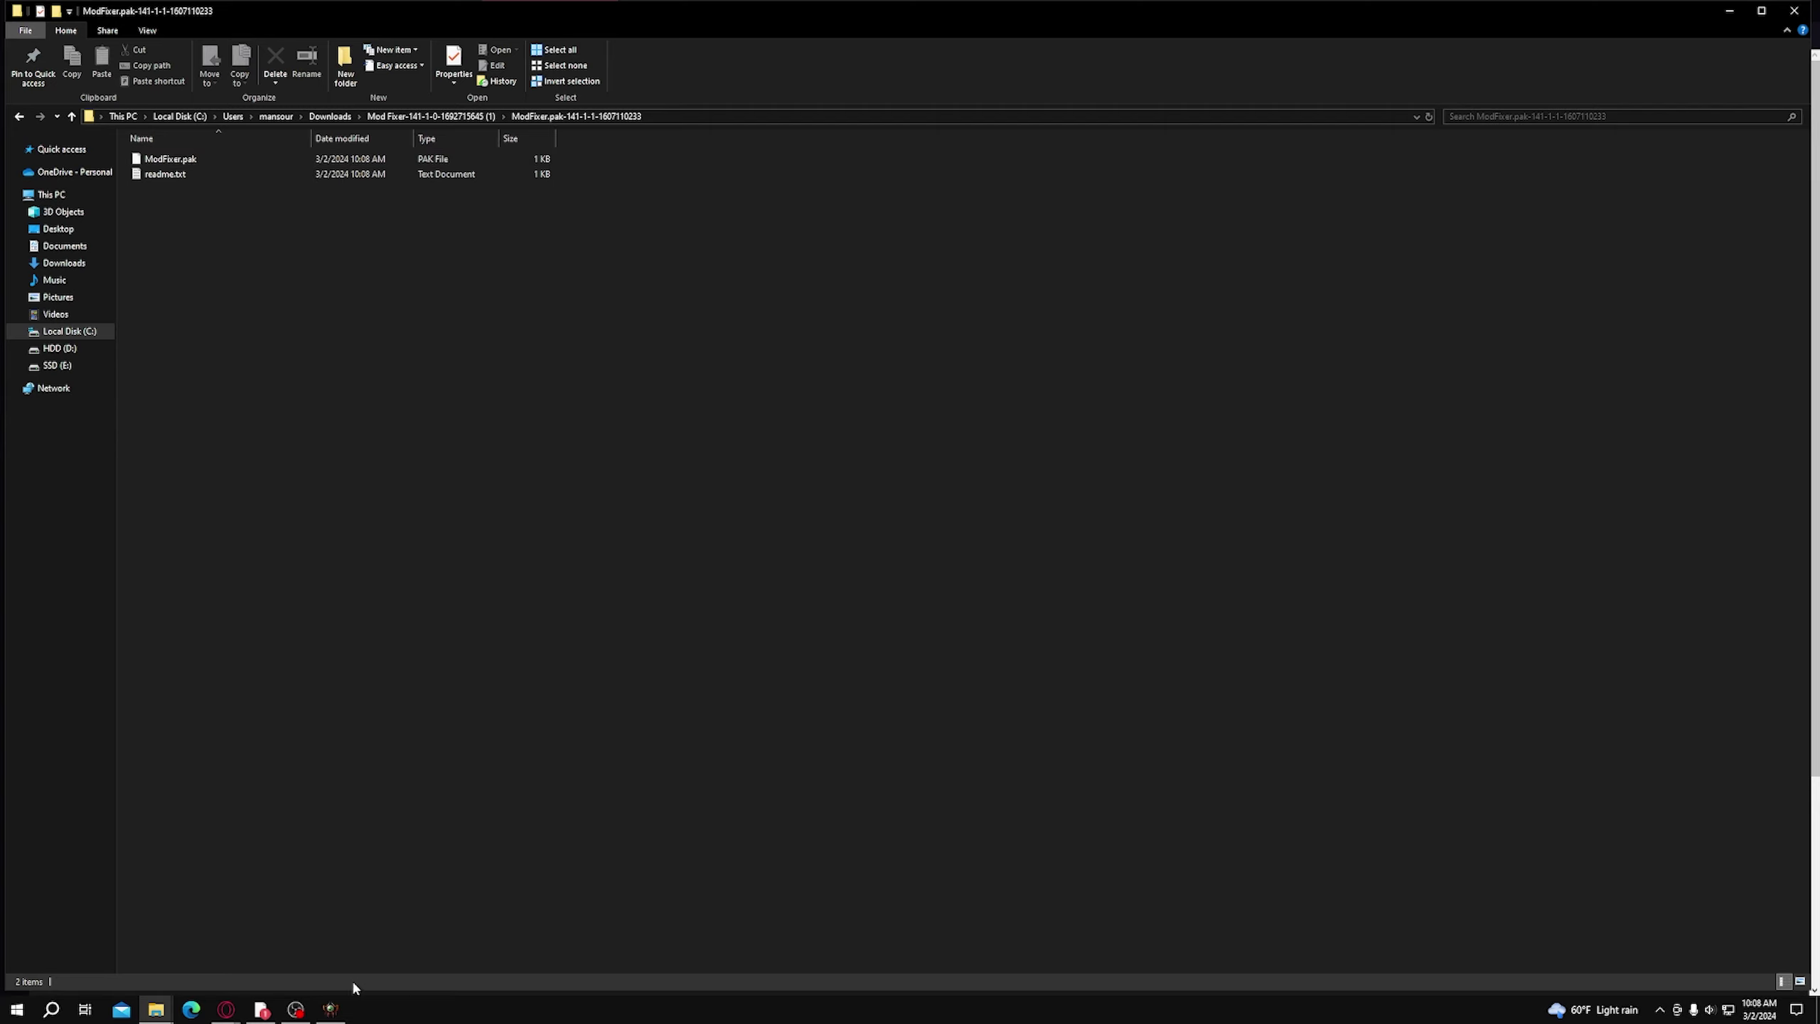
Step: Reopen Import Mod, select HairMixer.pak, then close the picker without importing
click(332, 1009)
click(629, 217)
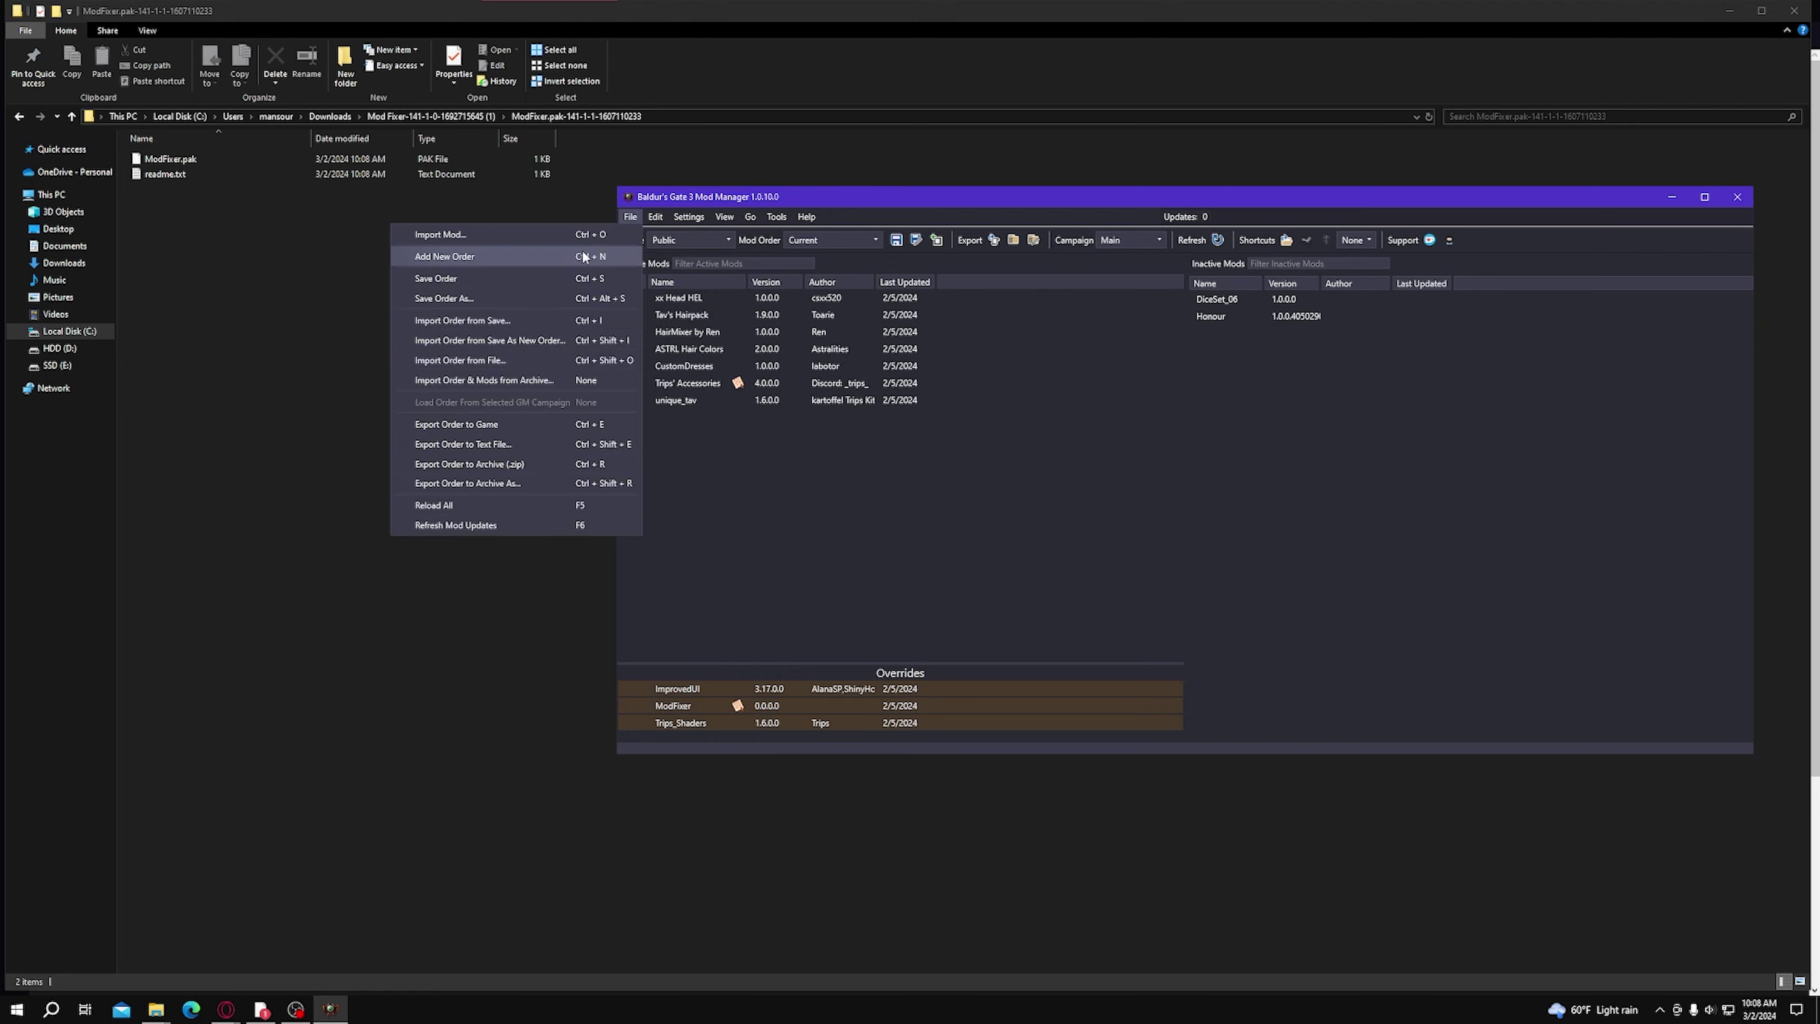
click(543, 229)
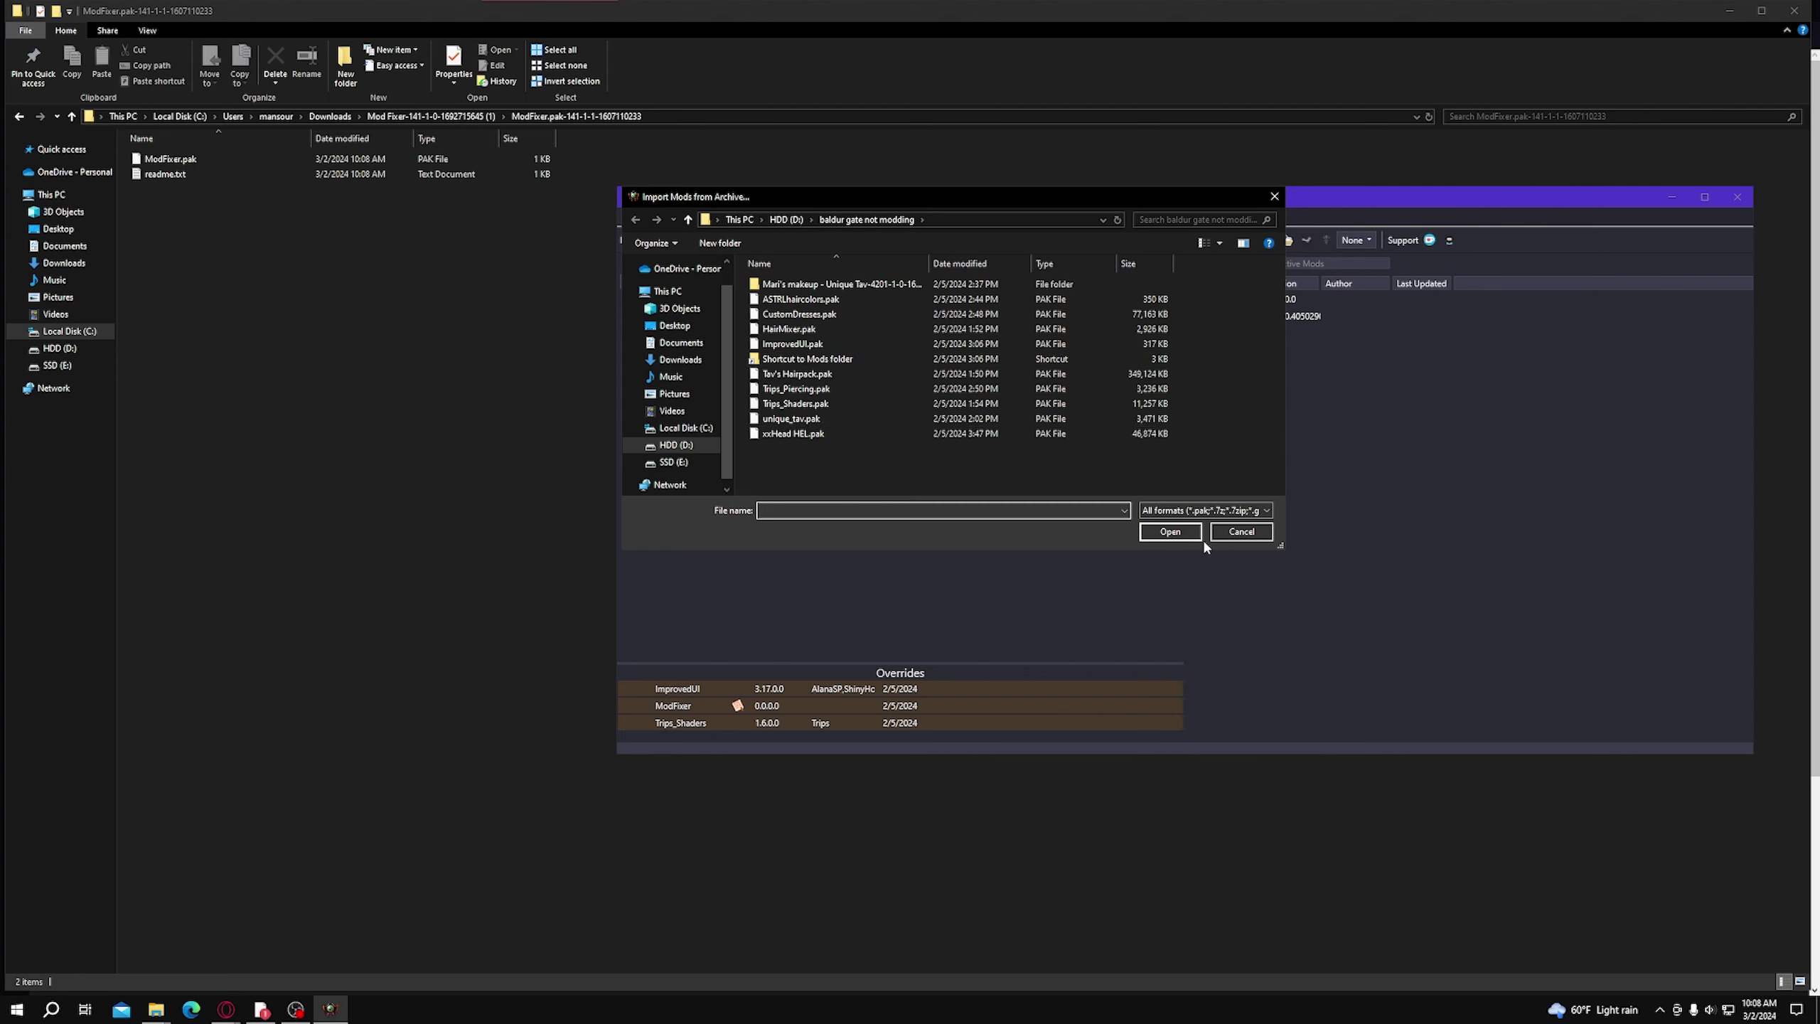
click(1242, 531)
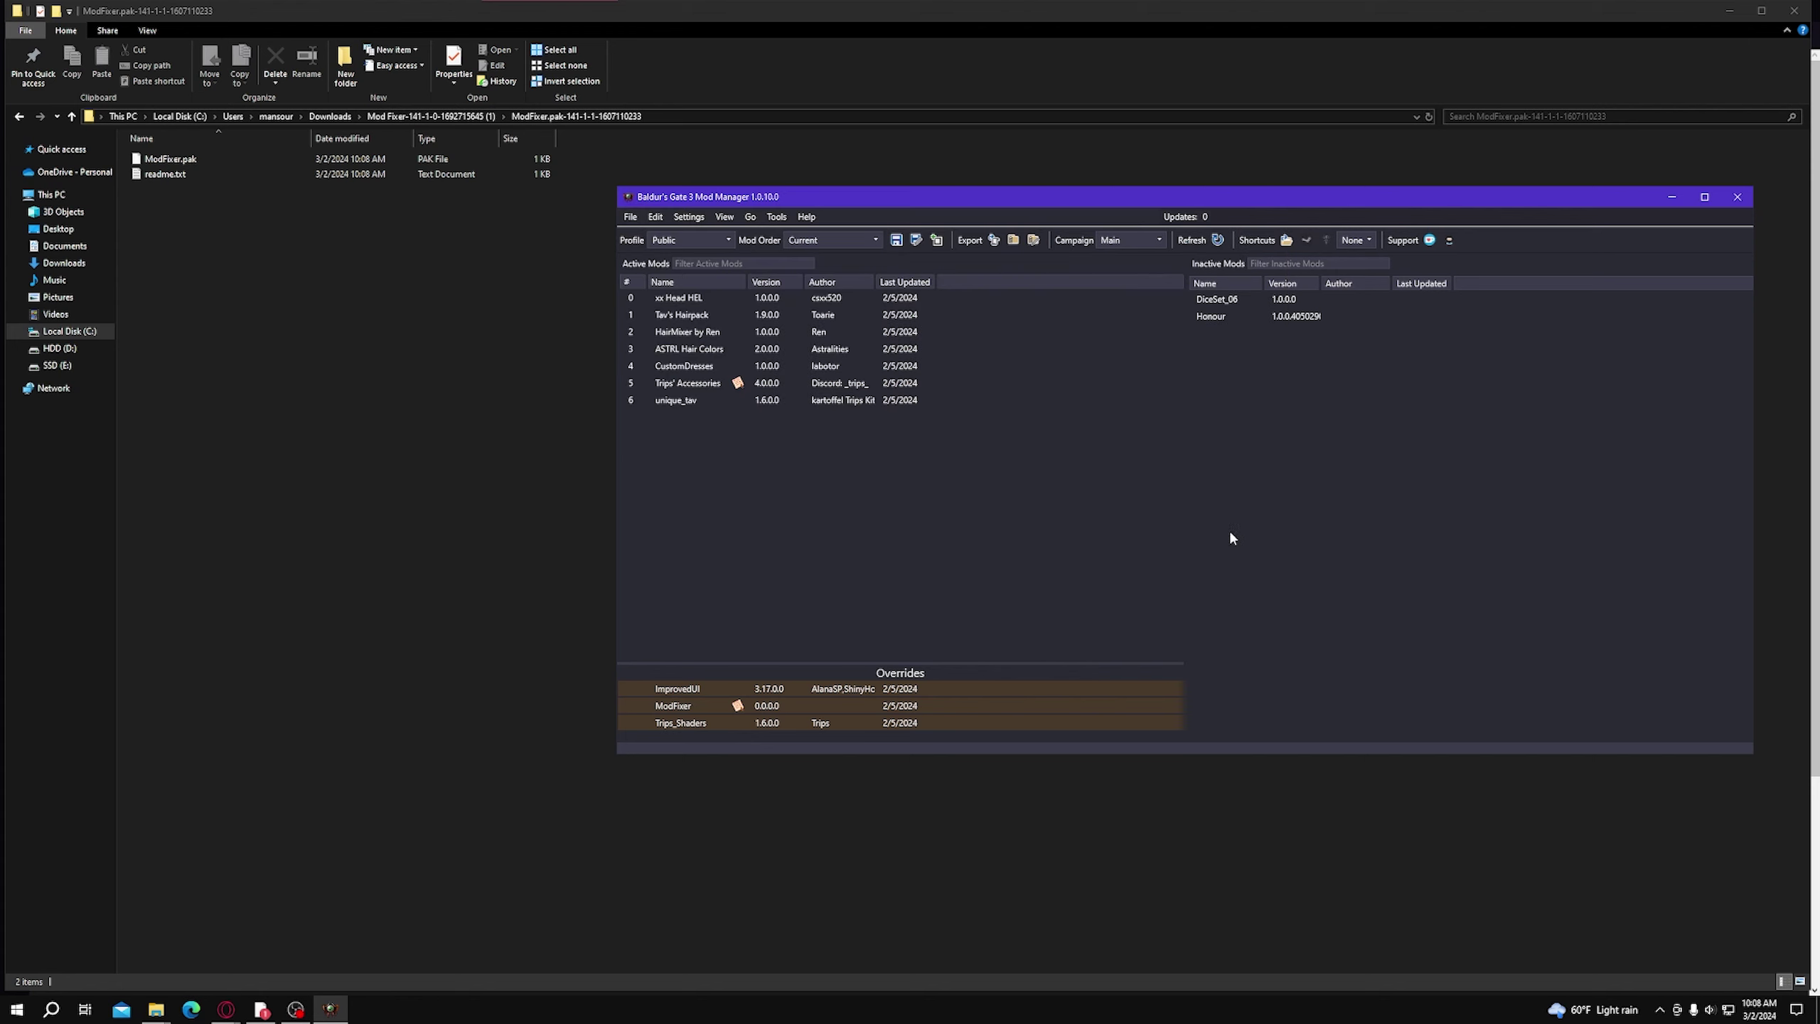
click(630, 217)
click(535, 230)
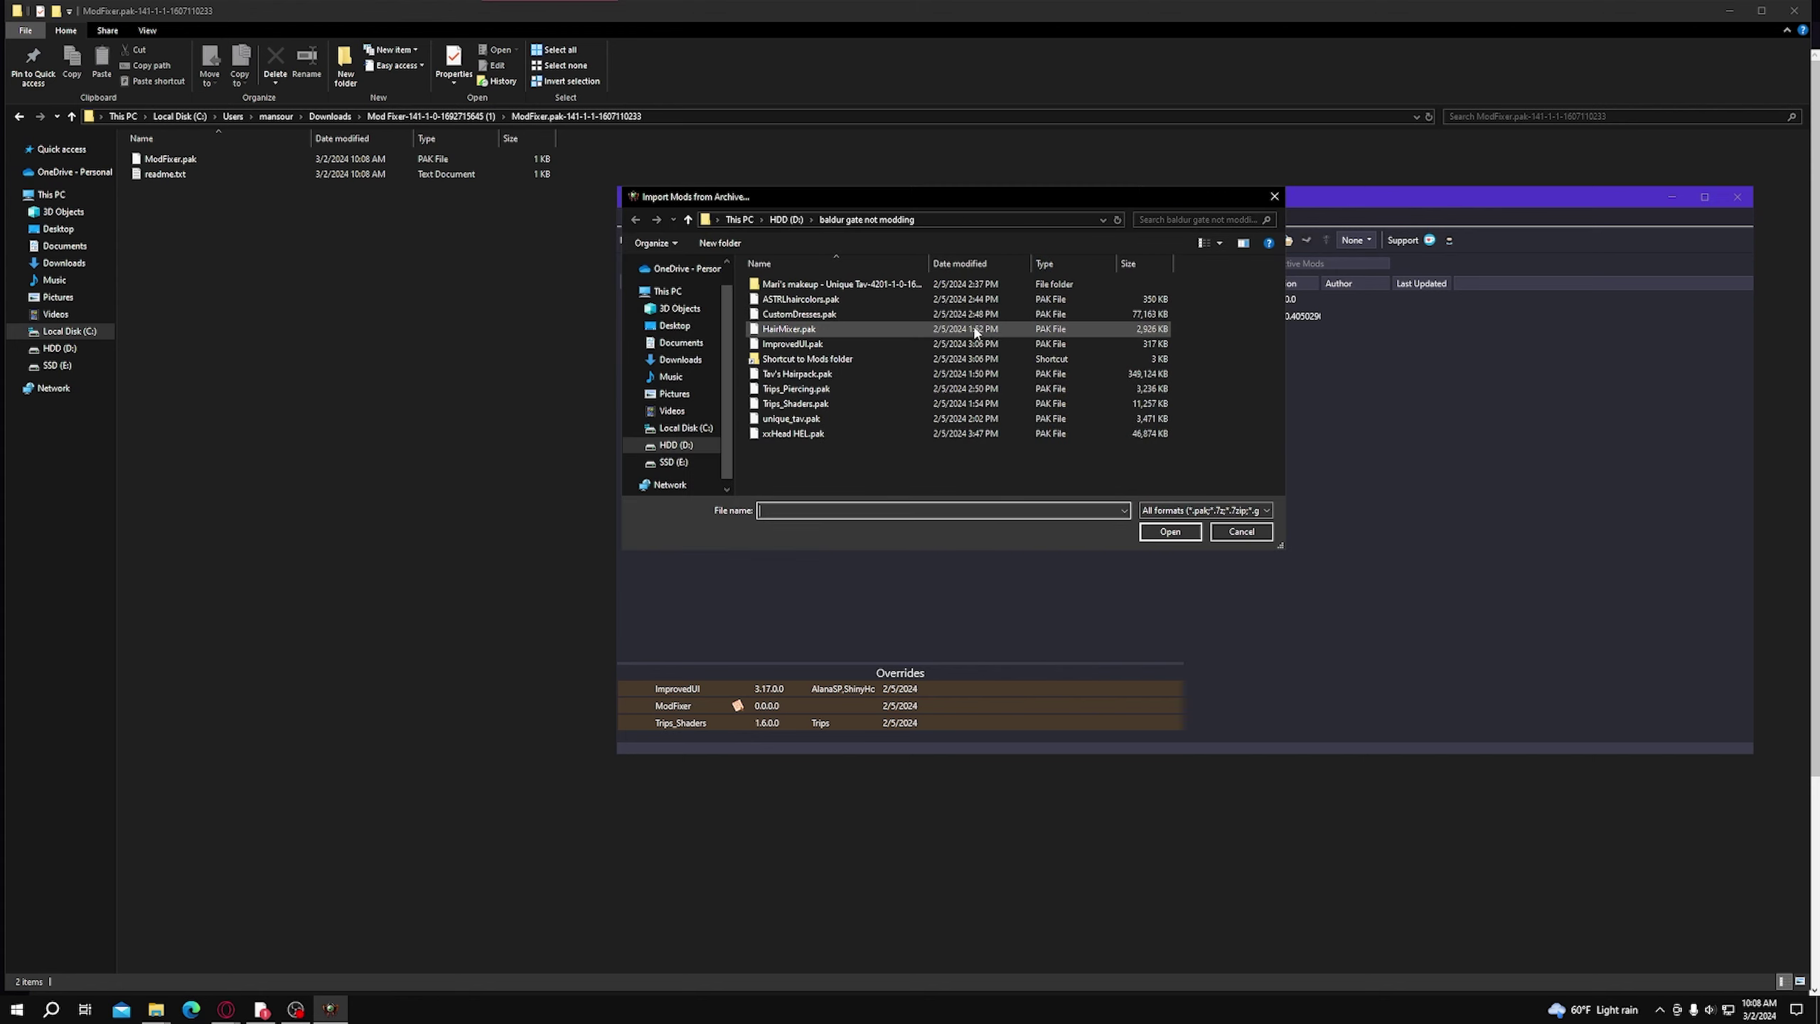
click(848, 329)
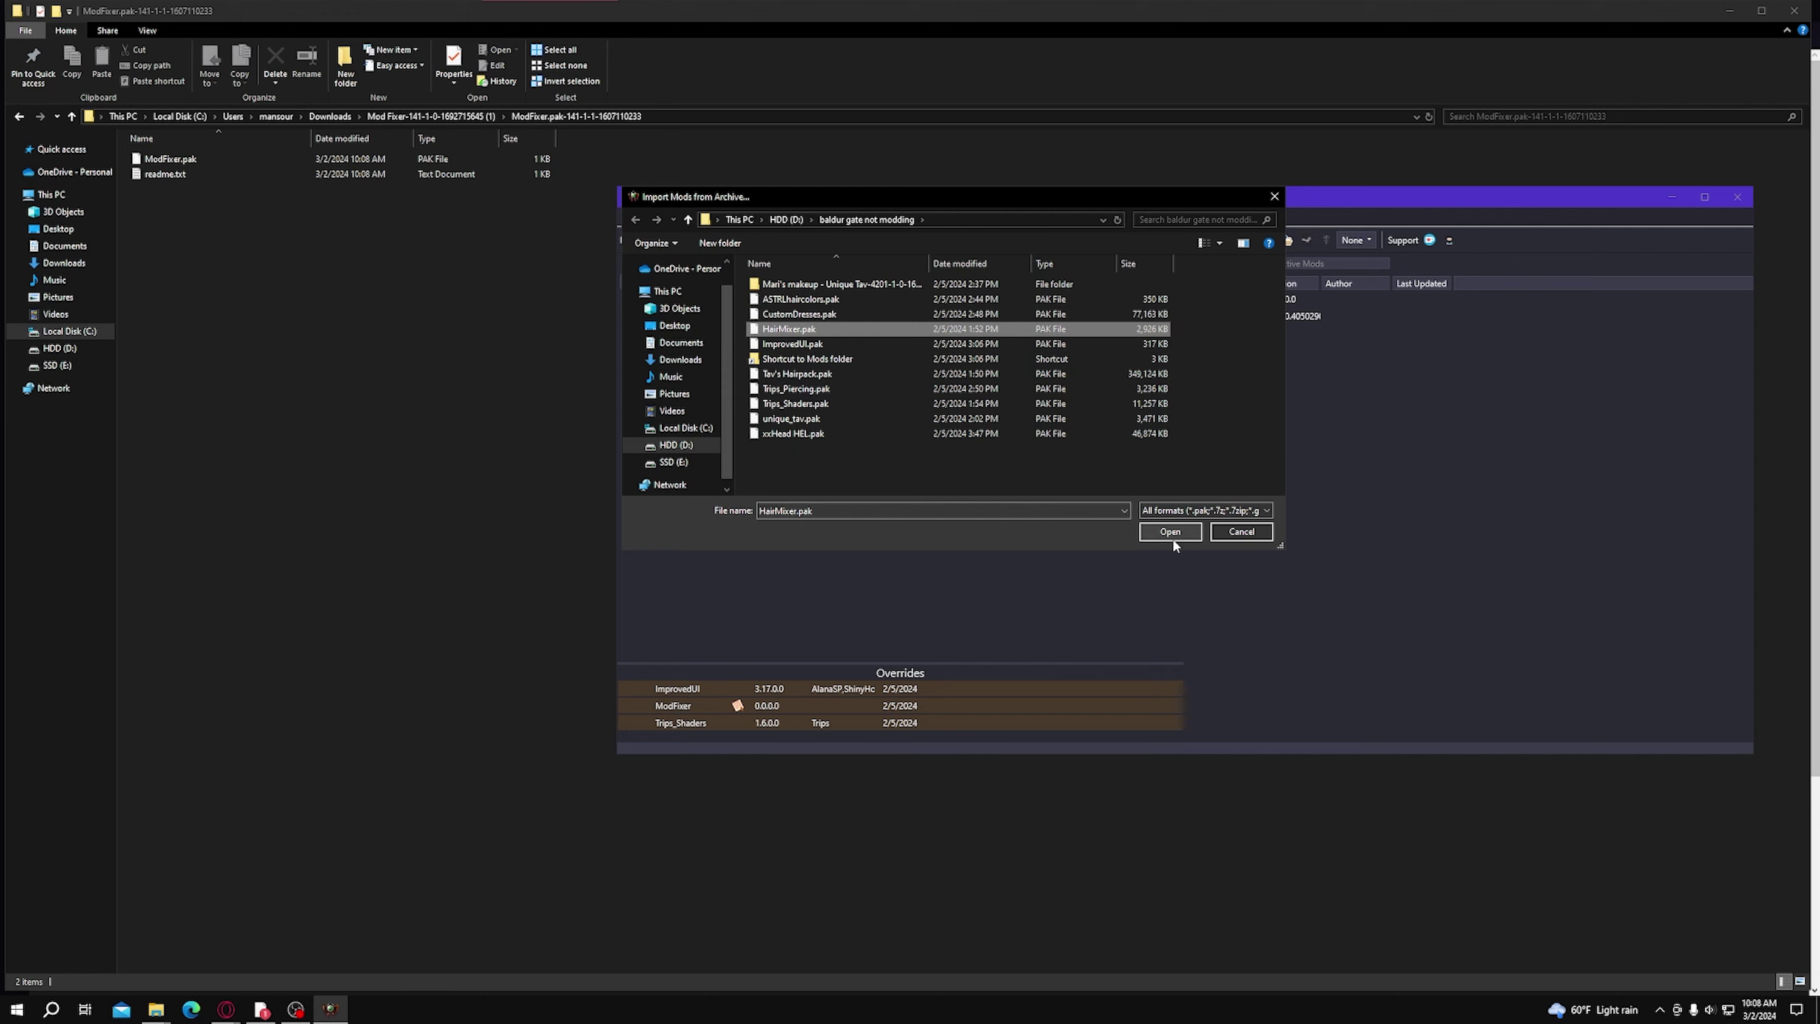
click(1273, 196)
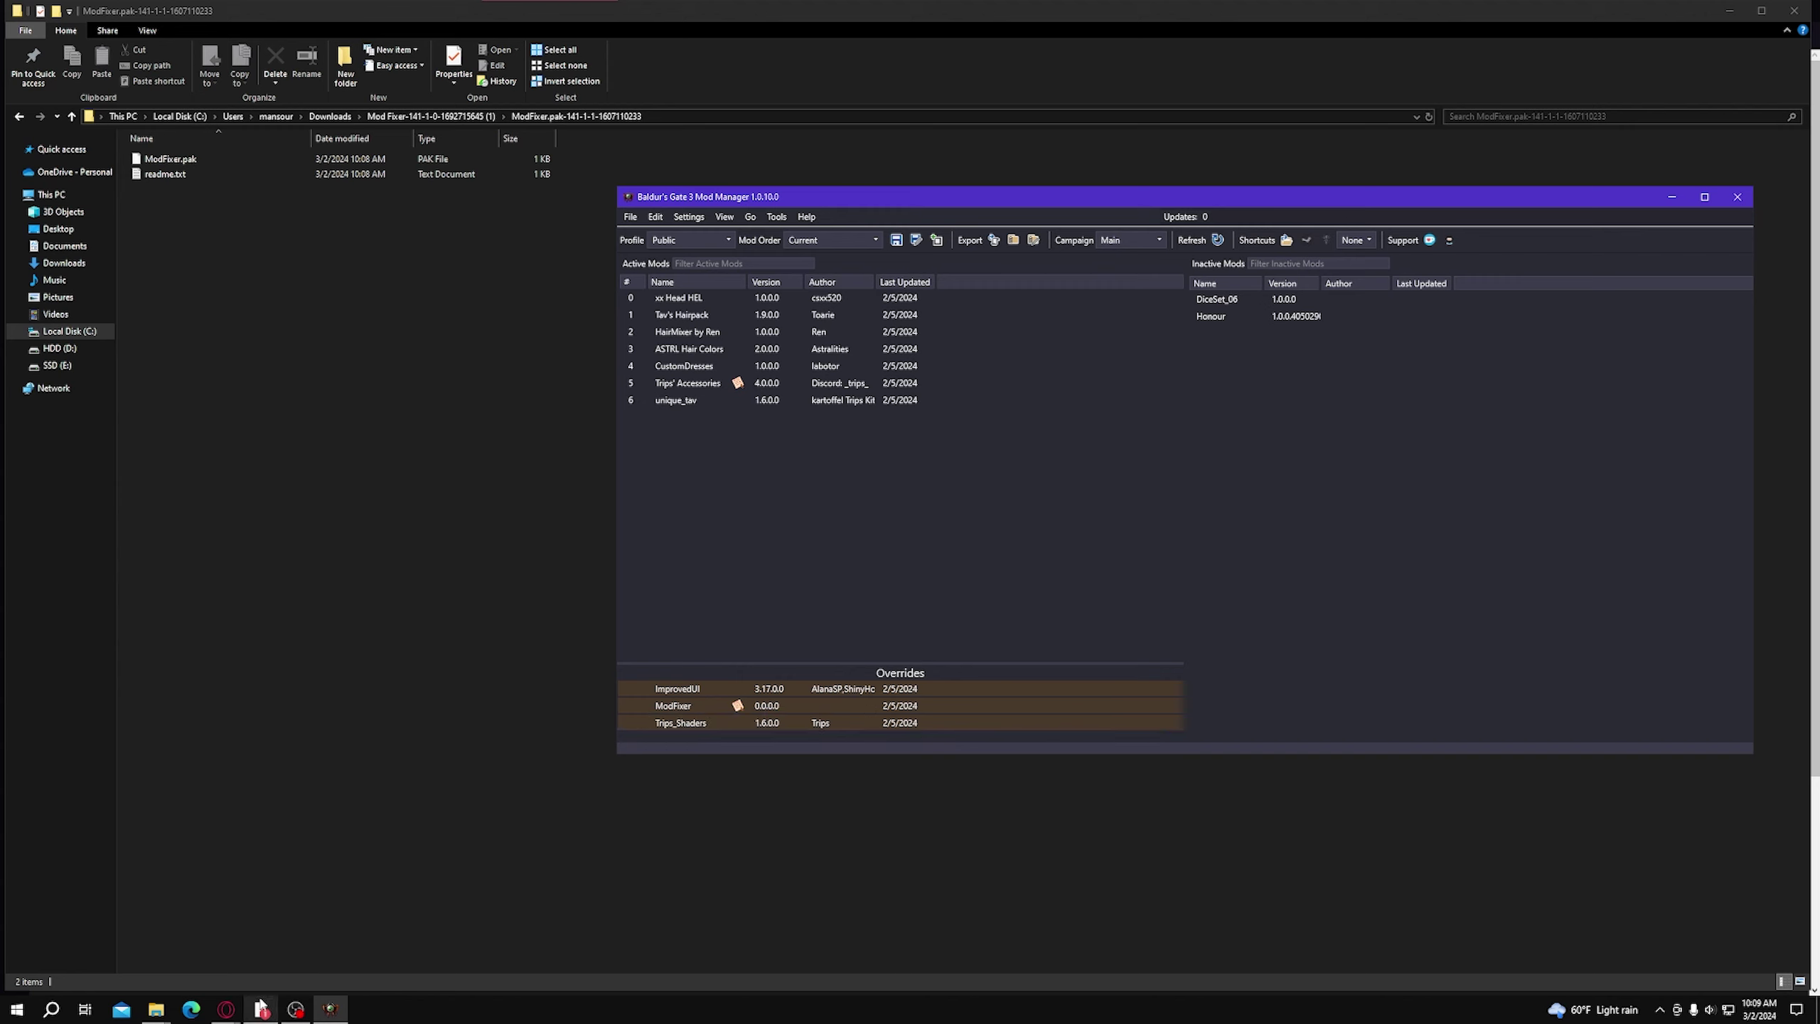
mouse_move(226, 1009)
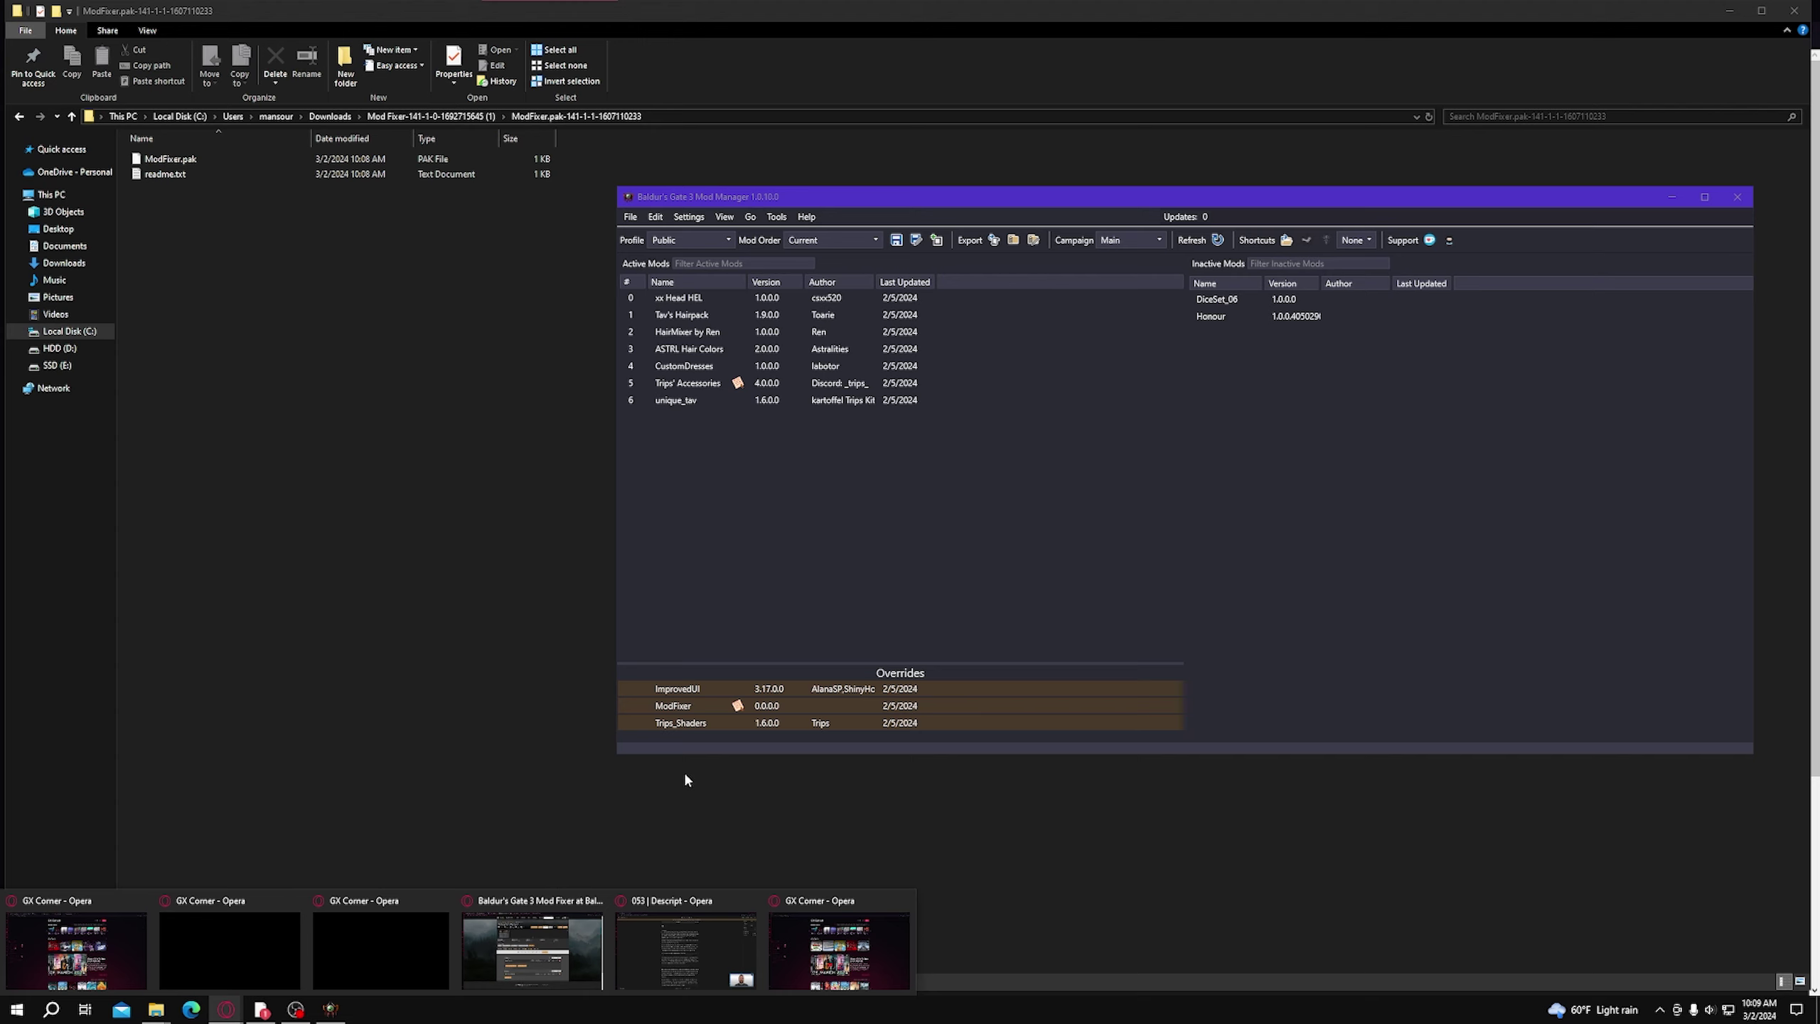
Step: Scroll the BG3 new reshade preset's description, then open the YouTube 'use reshade' results
click(572, 907)
click(853, 14)
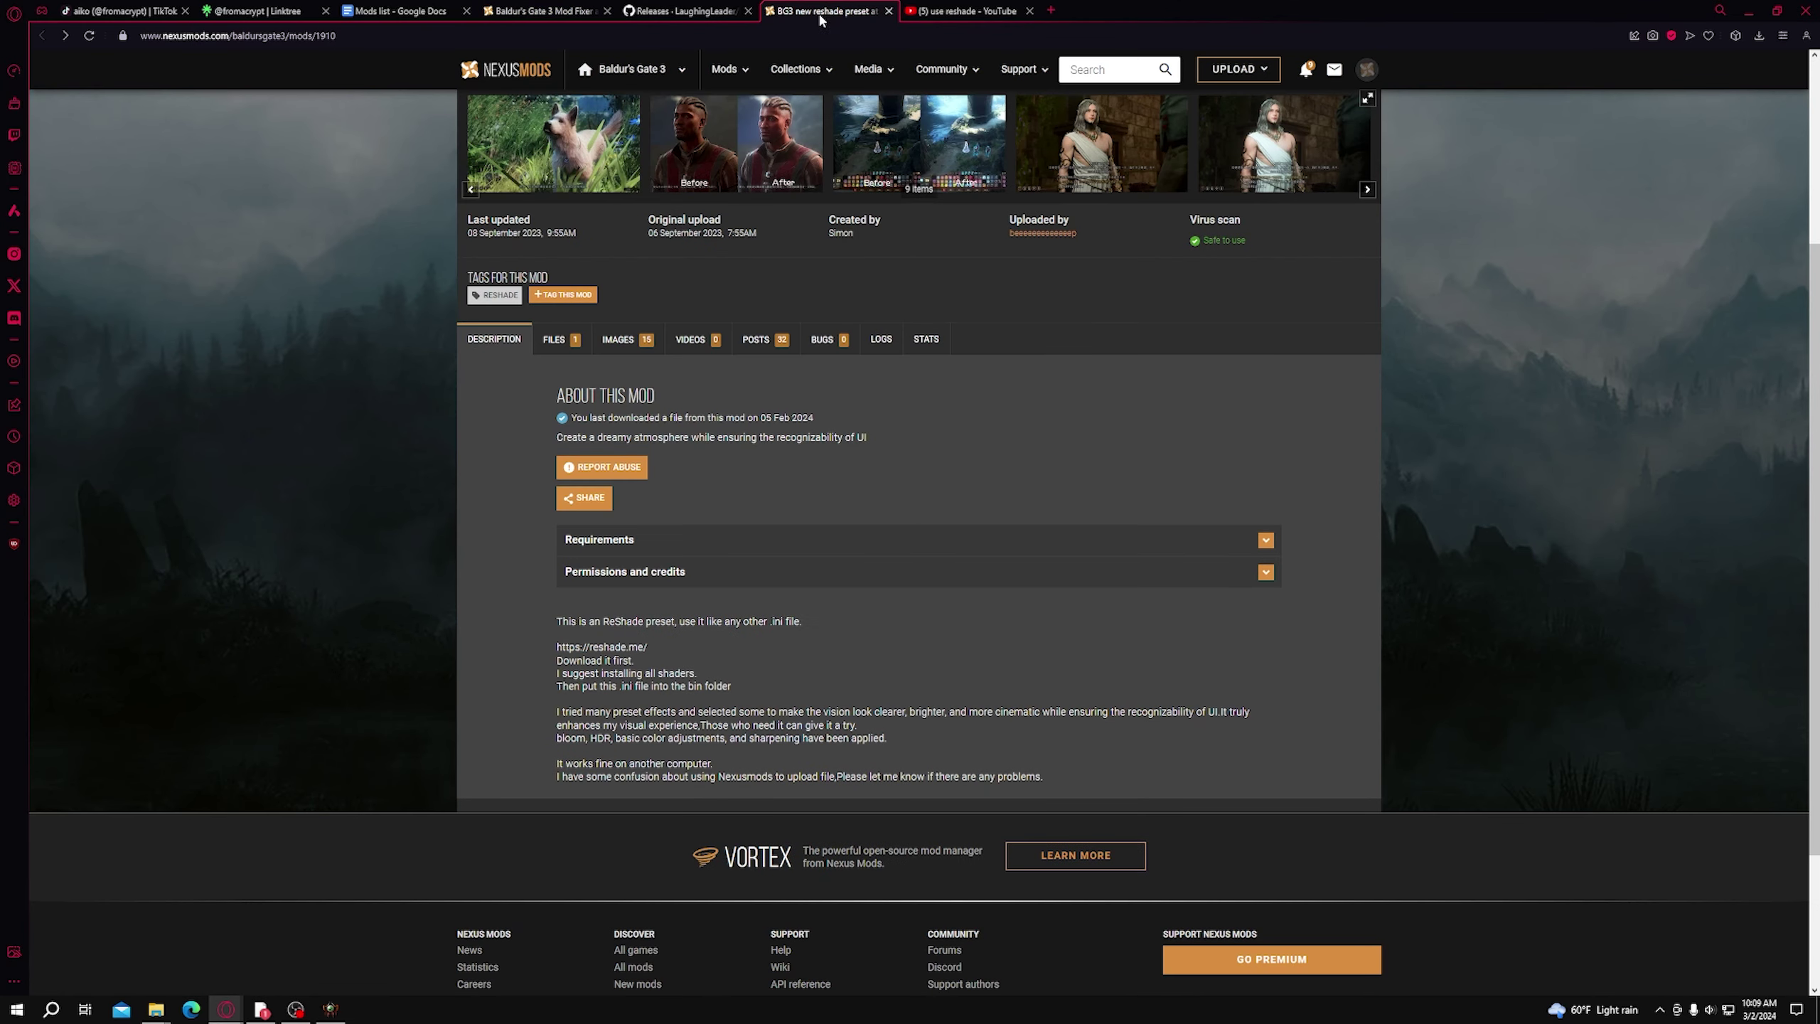
scroll(731, 350, up, 4)
scroll(824, 516, down, 5)
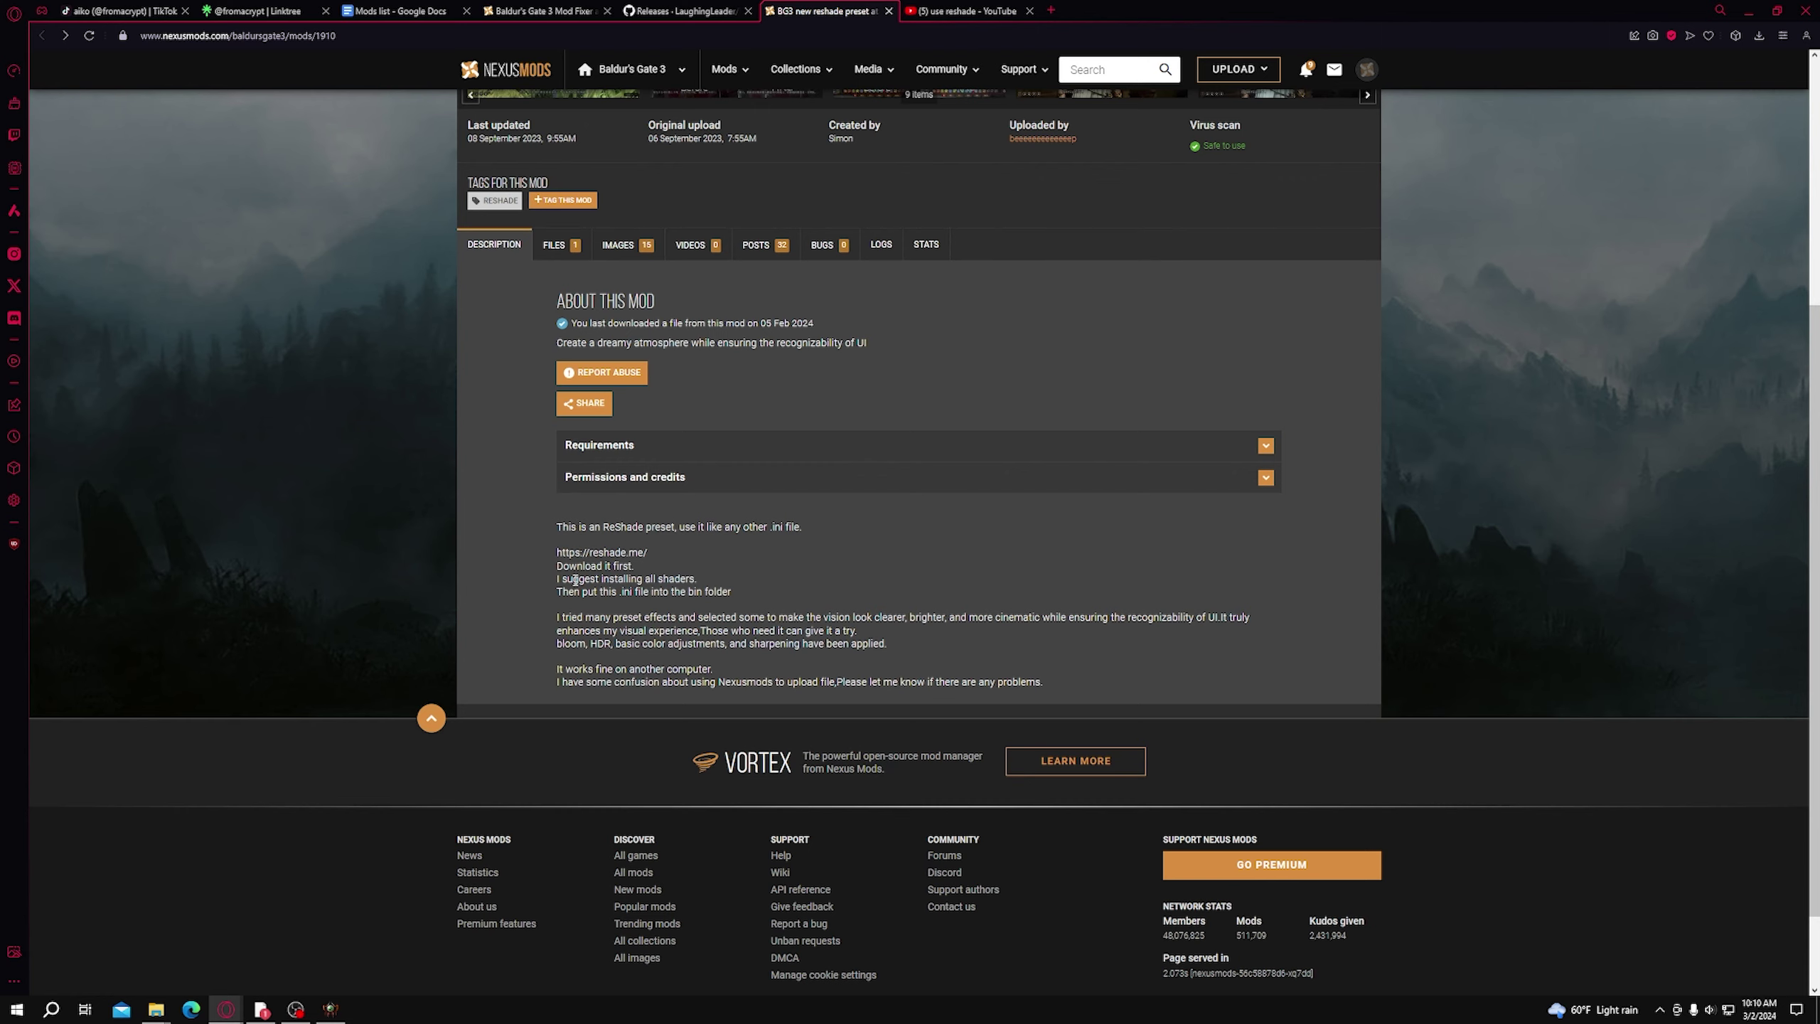
click(956, 12)
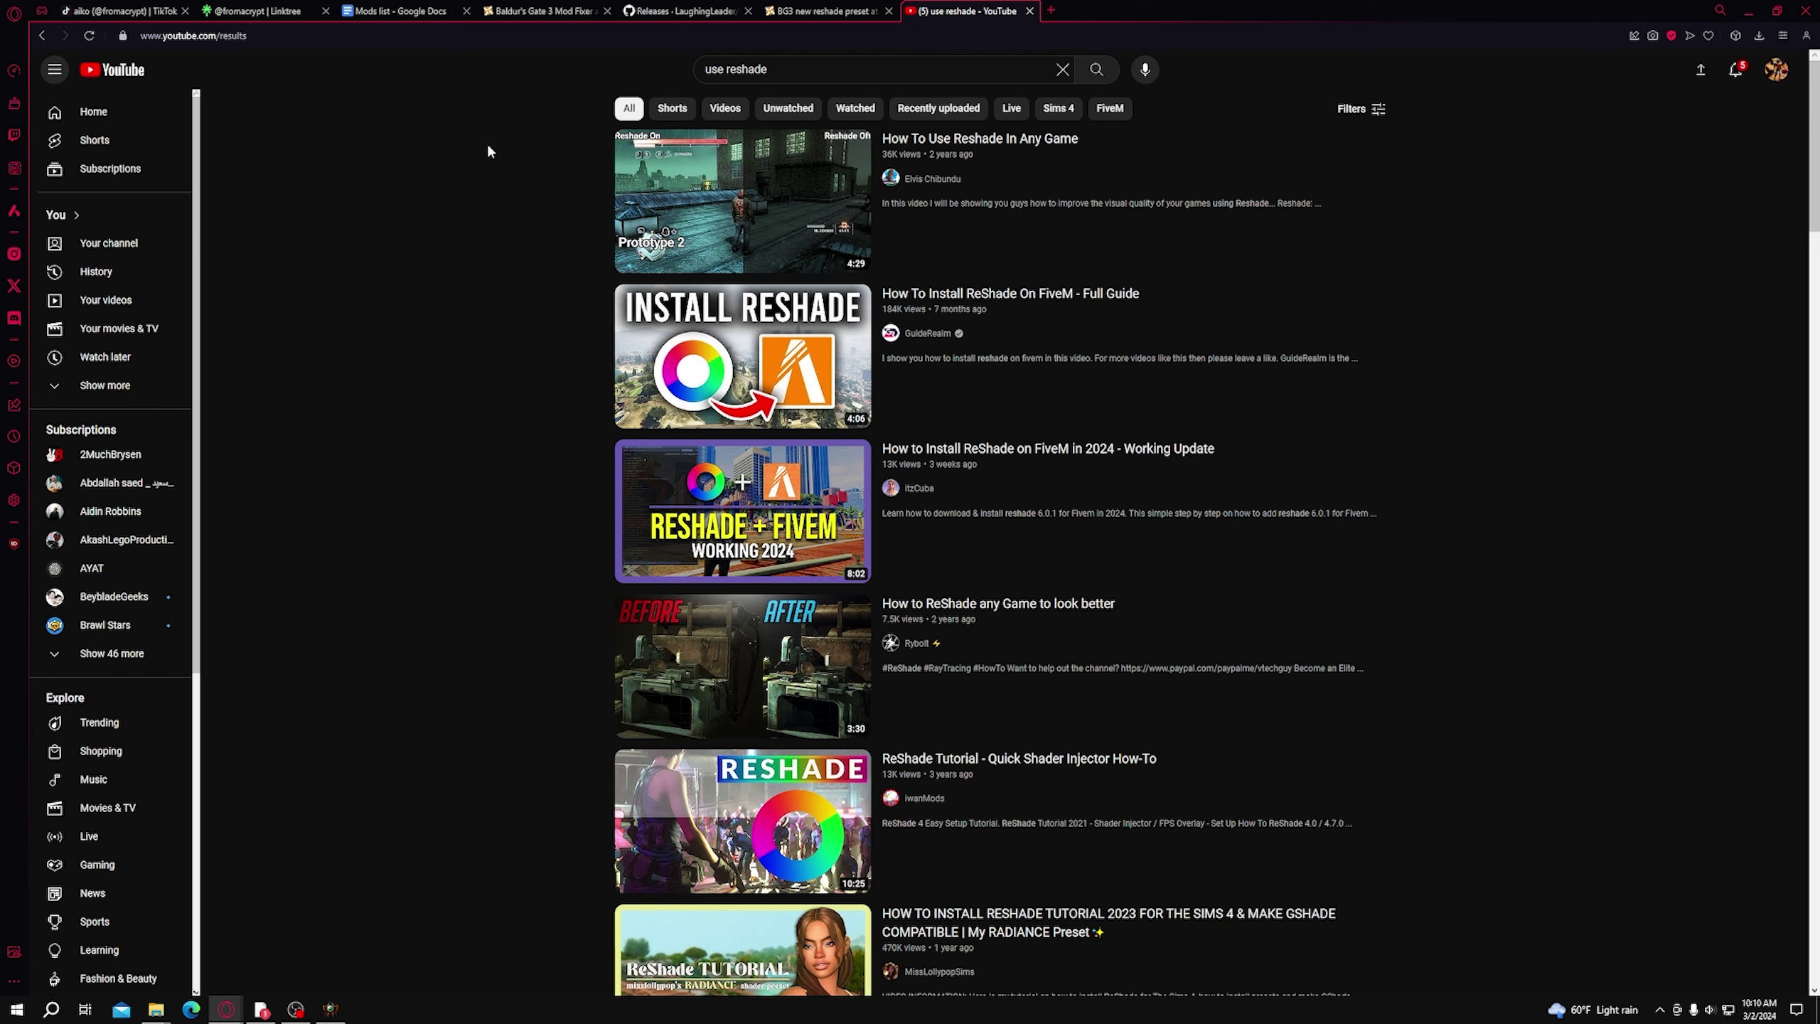
mouse_move(806, 209)
Step: Look over the Tav's Hair Salon download files on Nexus Mods, then go back to the Mods list document
click(534, 13)
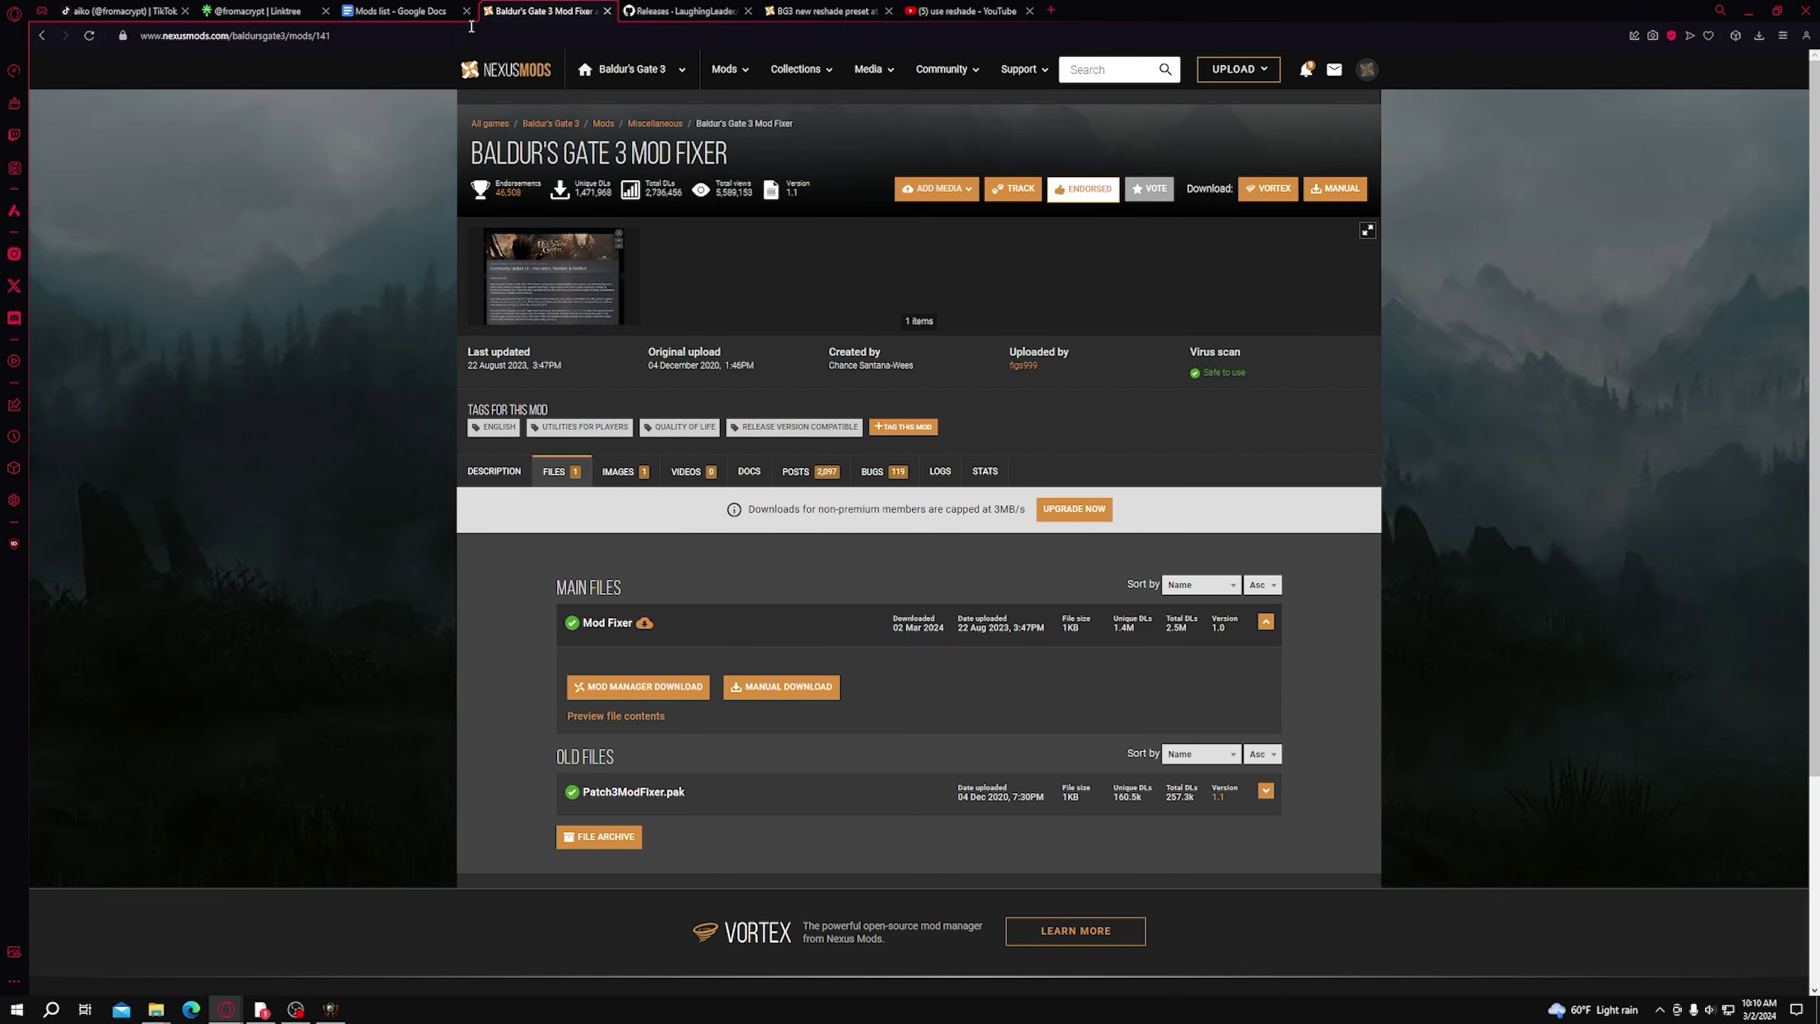
click(415, 13)
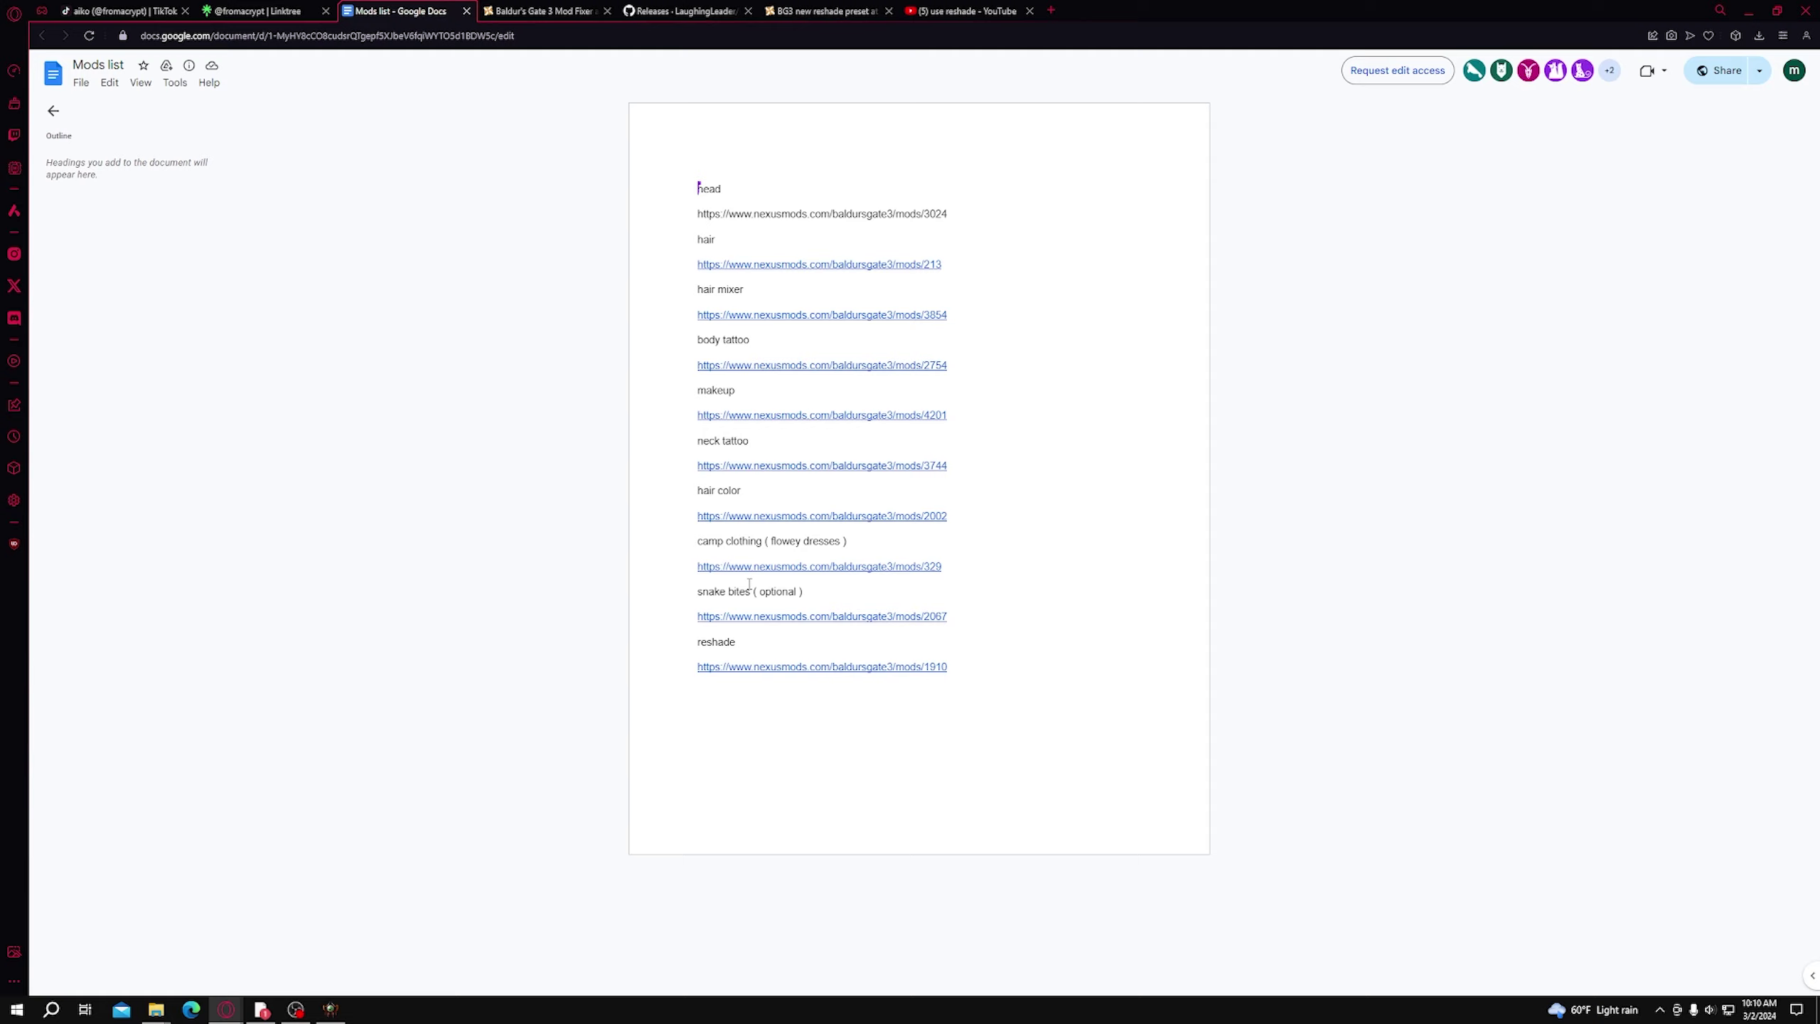
click(564, 11)
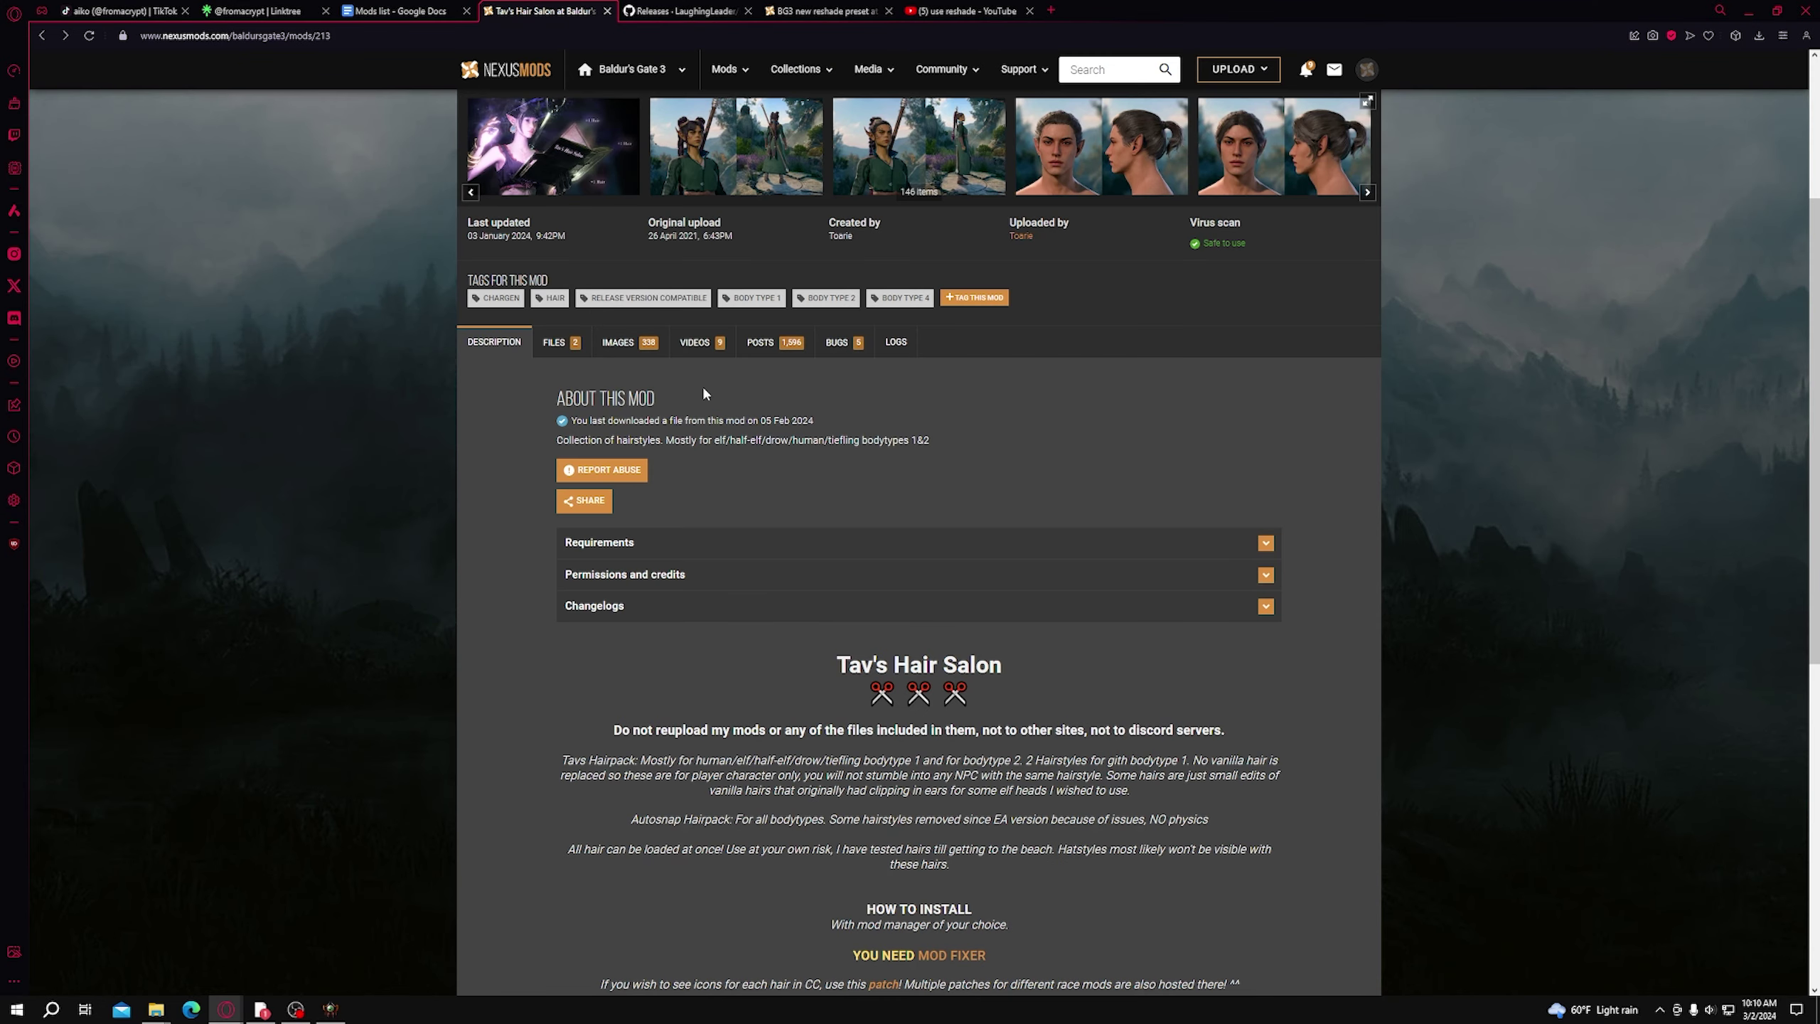
click(566, 342)
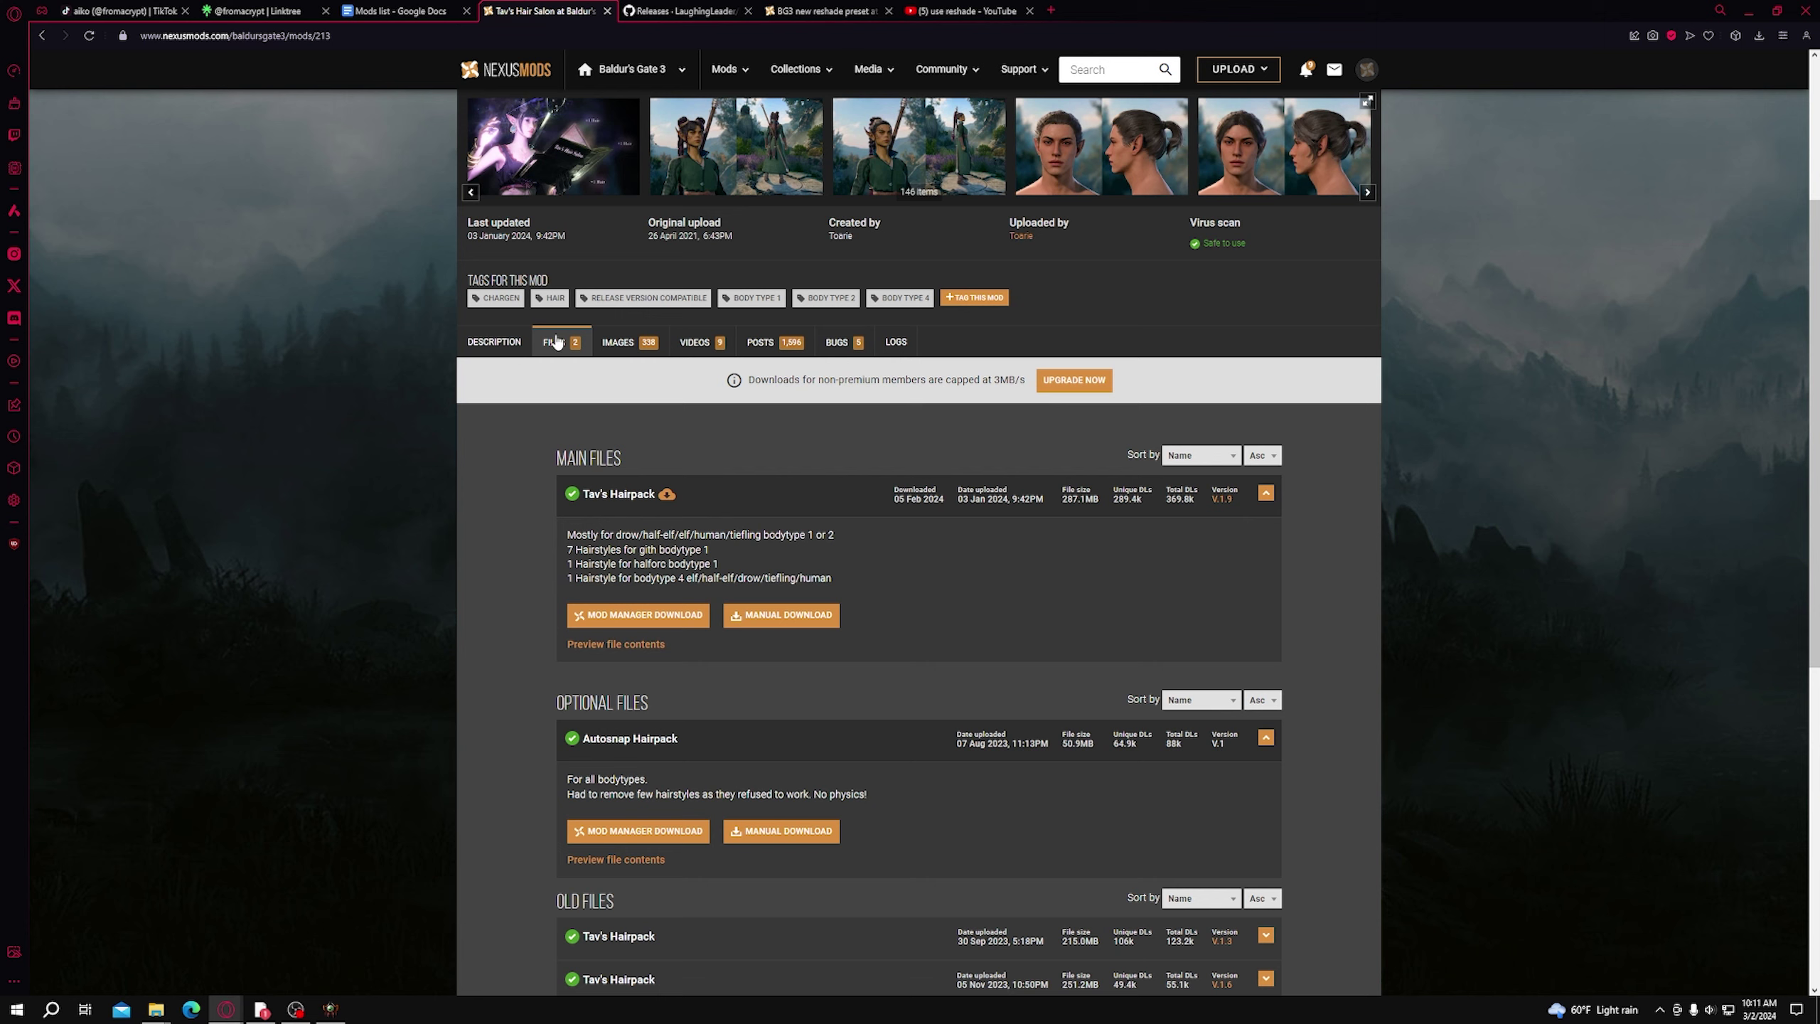
click(416, 11)
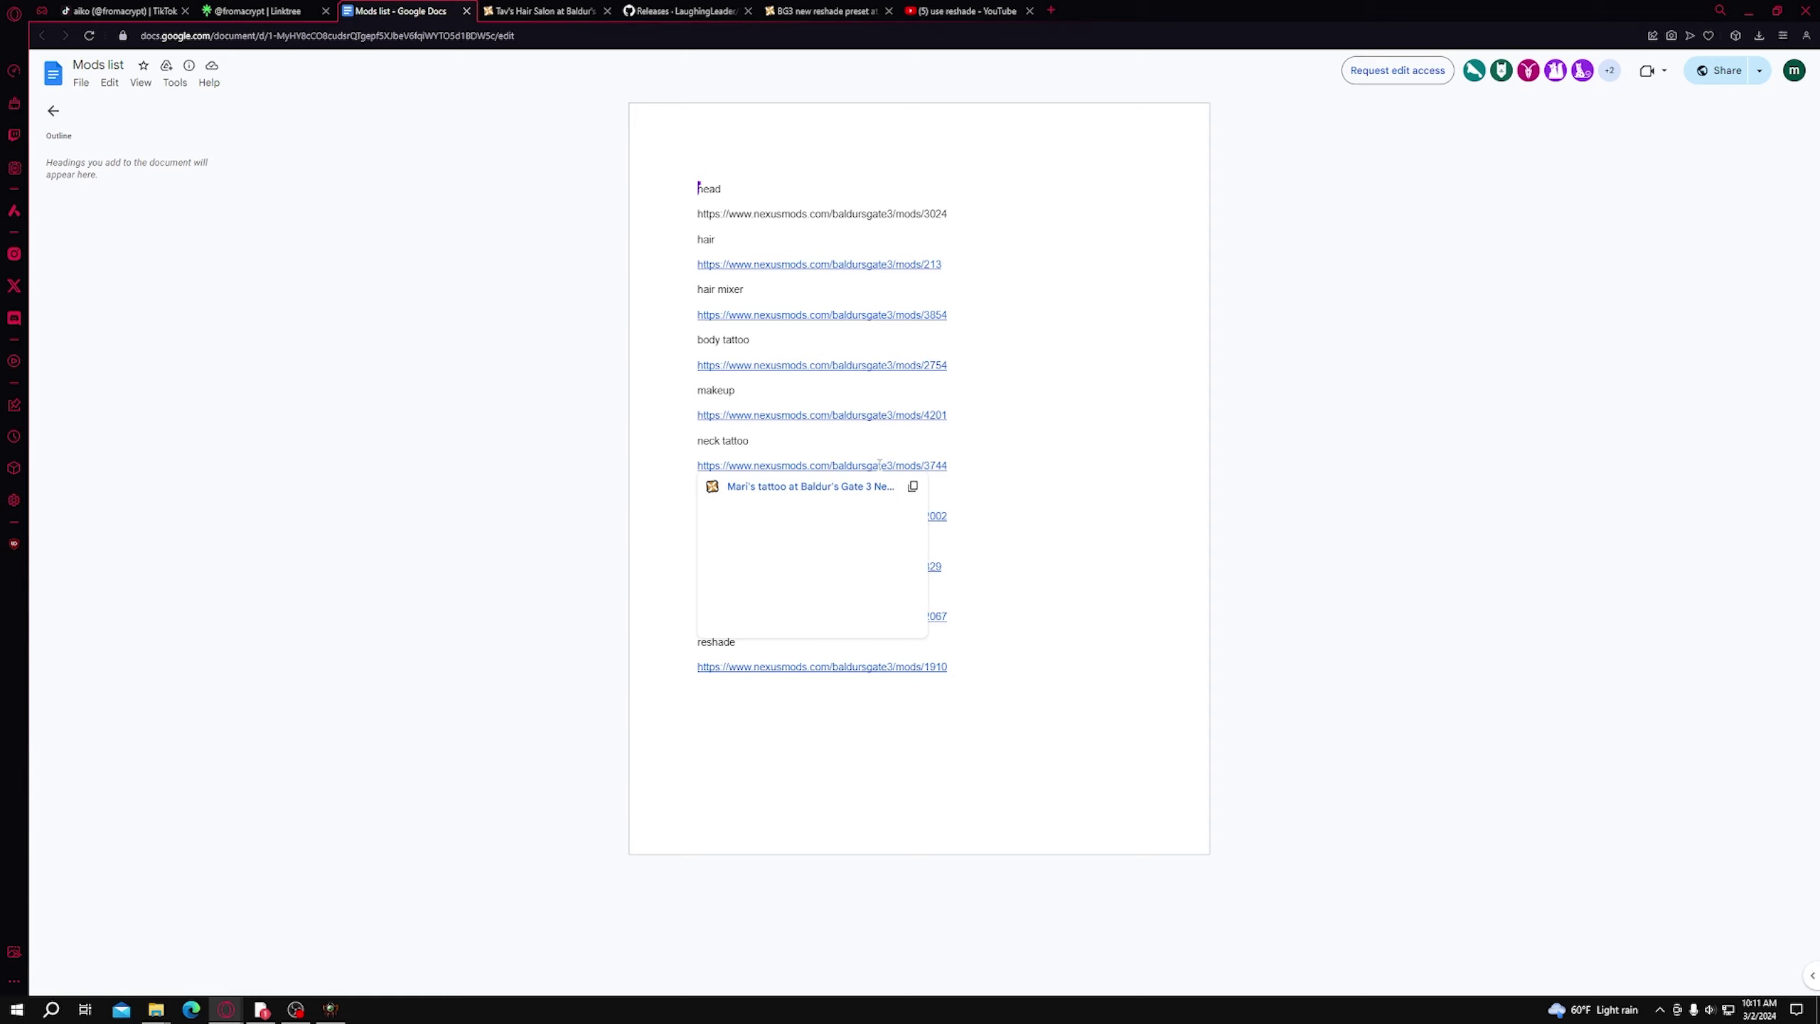
Step: Open the mods/3744 neck tattoo link, browse the Mari's tattoo files, then close that page
click(849, 493)
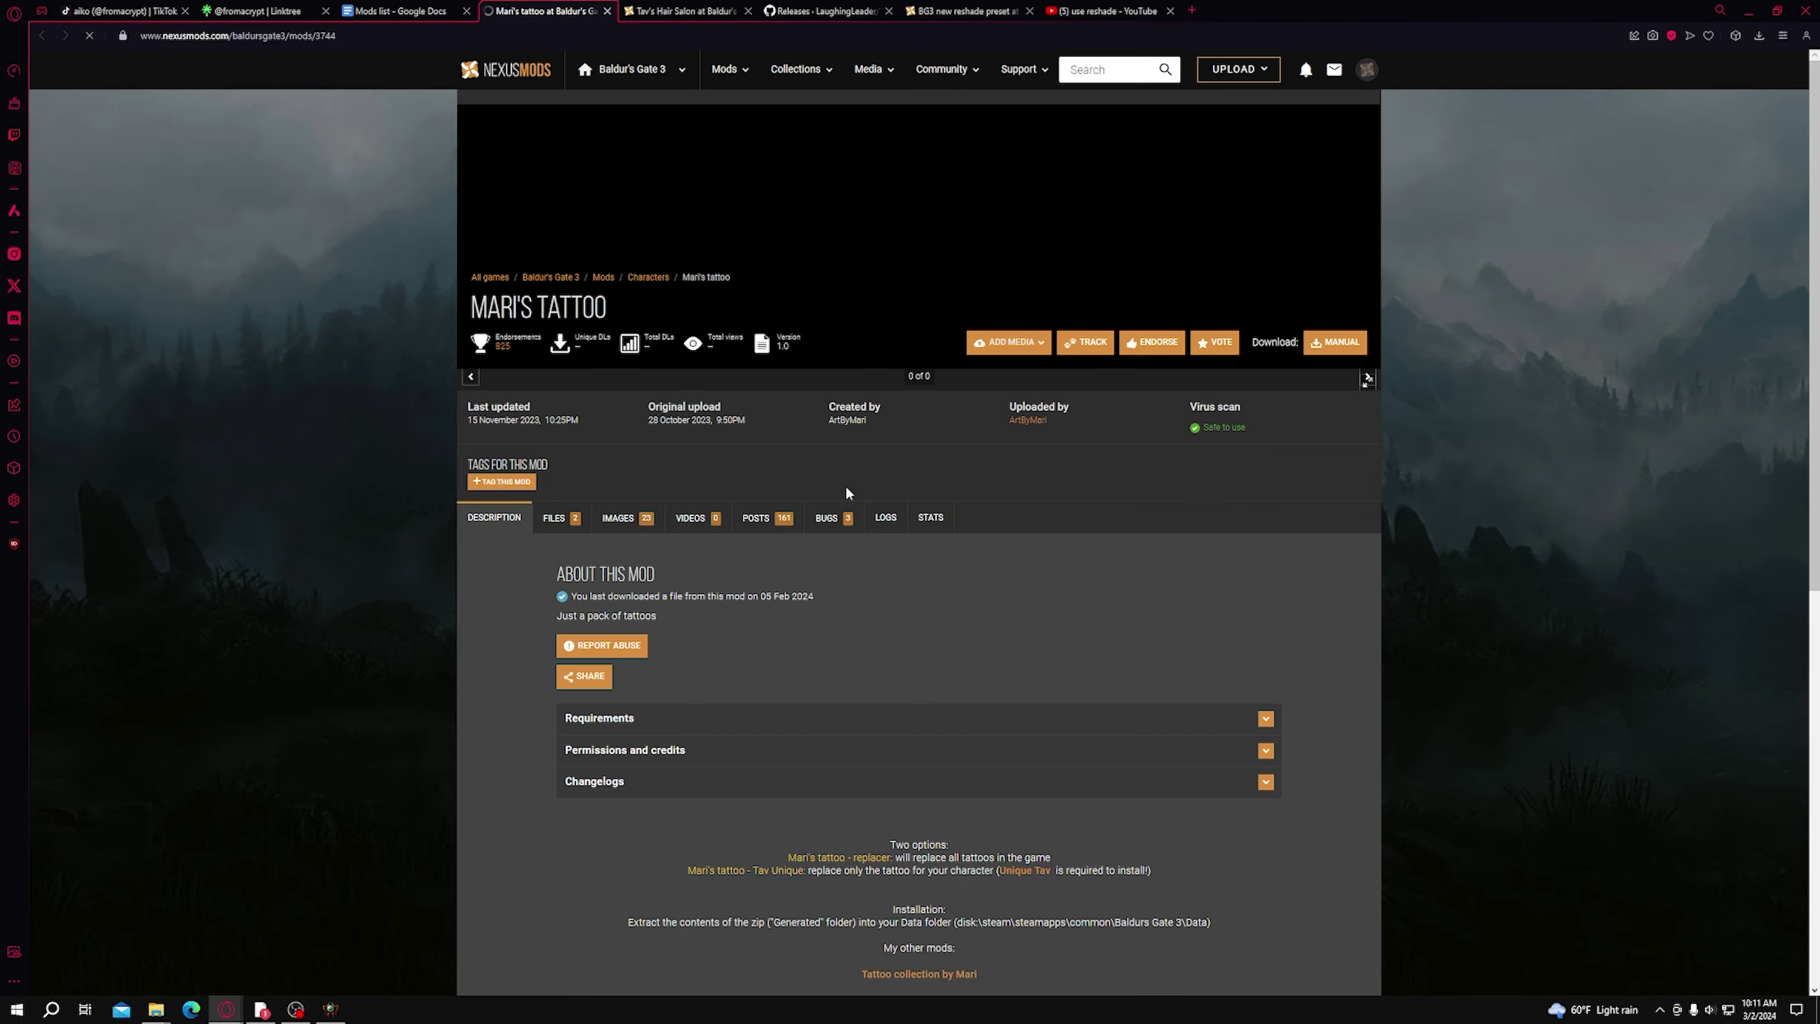
click(573, 613)
scroll(791, 656, down, 5)
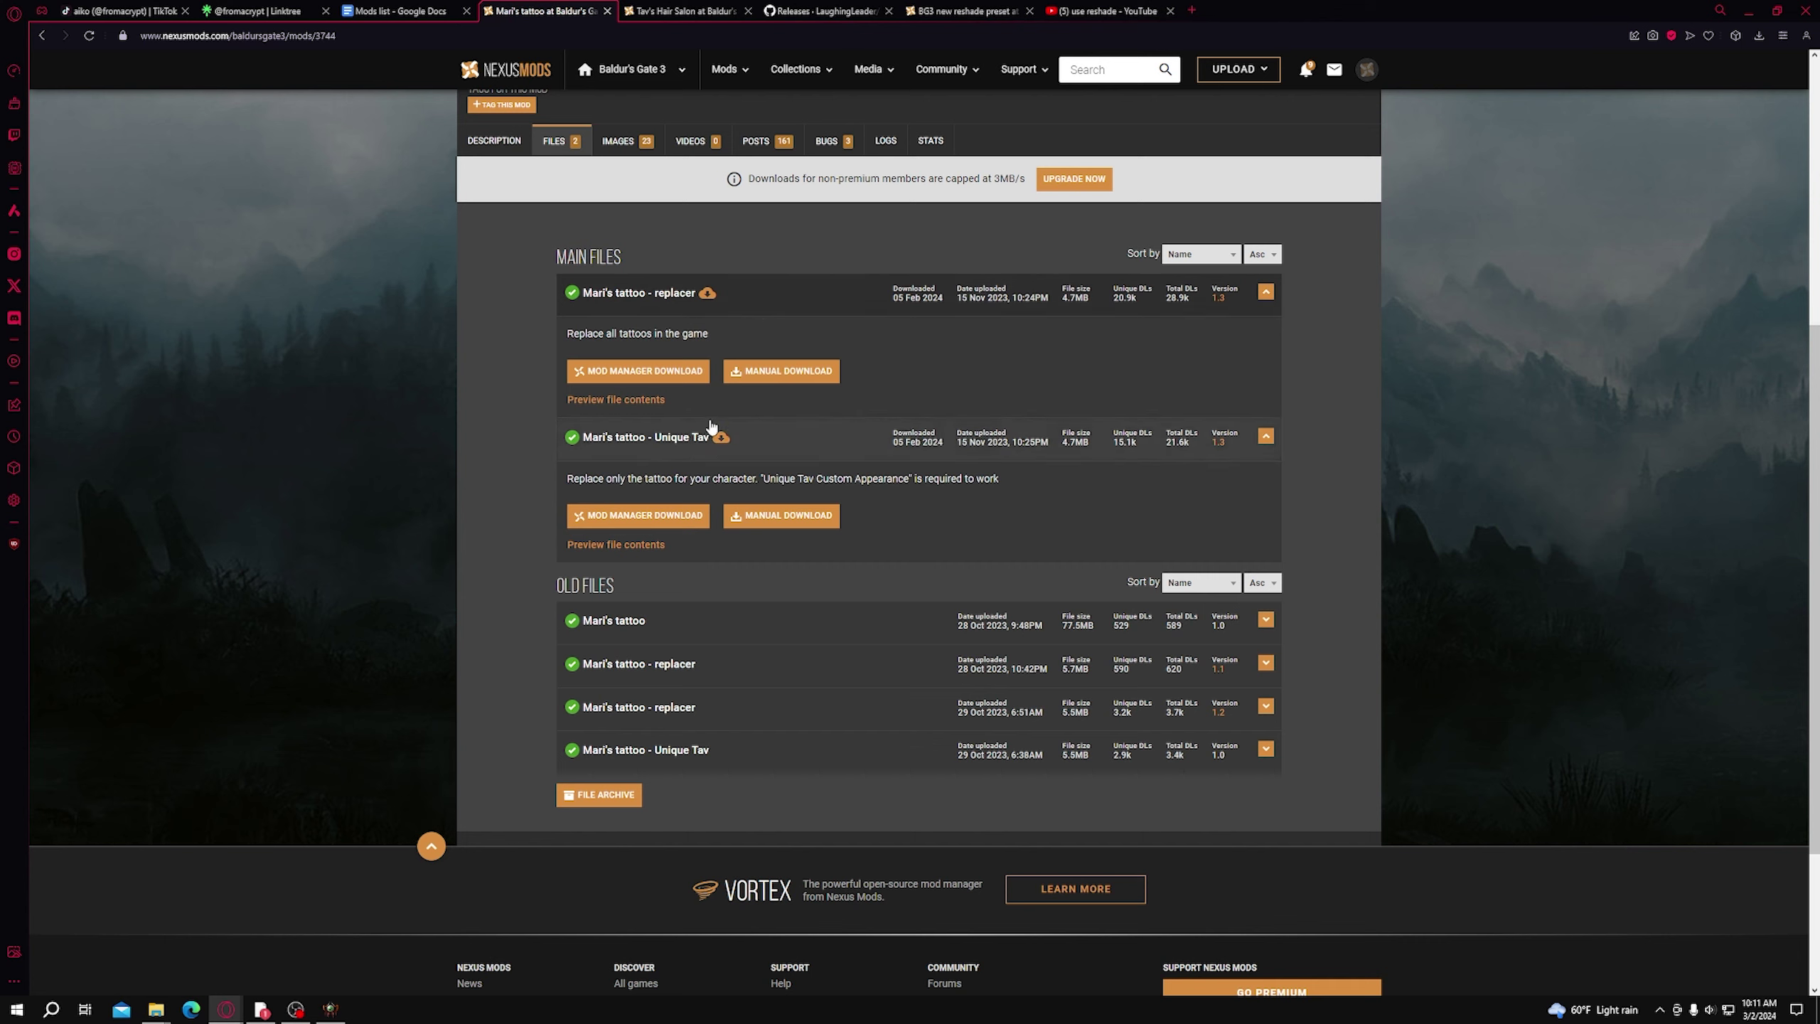
click(607, 10)
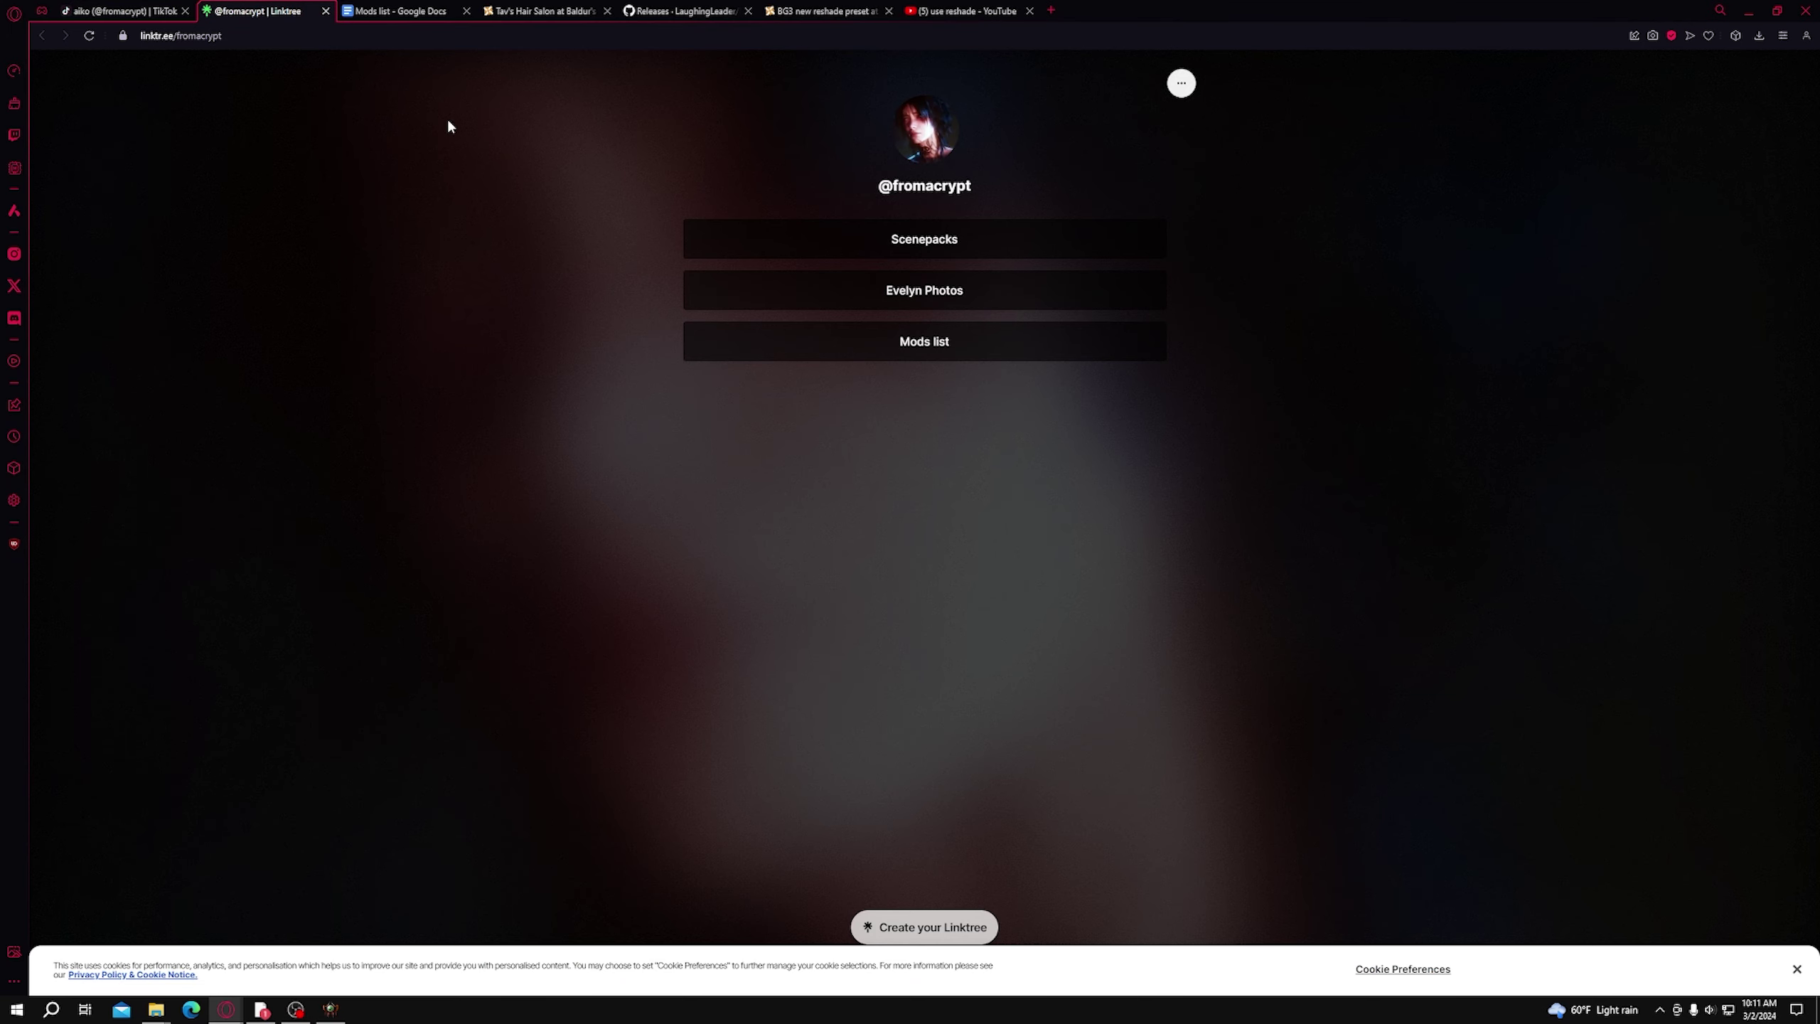
Step: Verify Tav's Hair Salon requires Baldur's Gate 3 Mod Fixer, then view its files and recent downloads
click(401, 10)
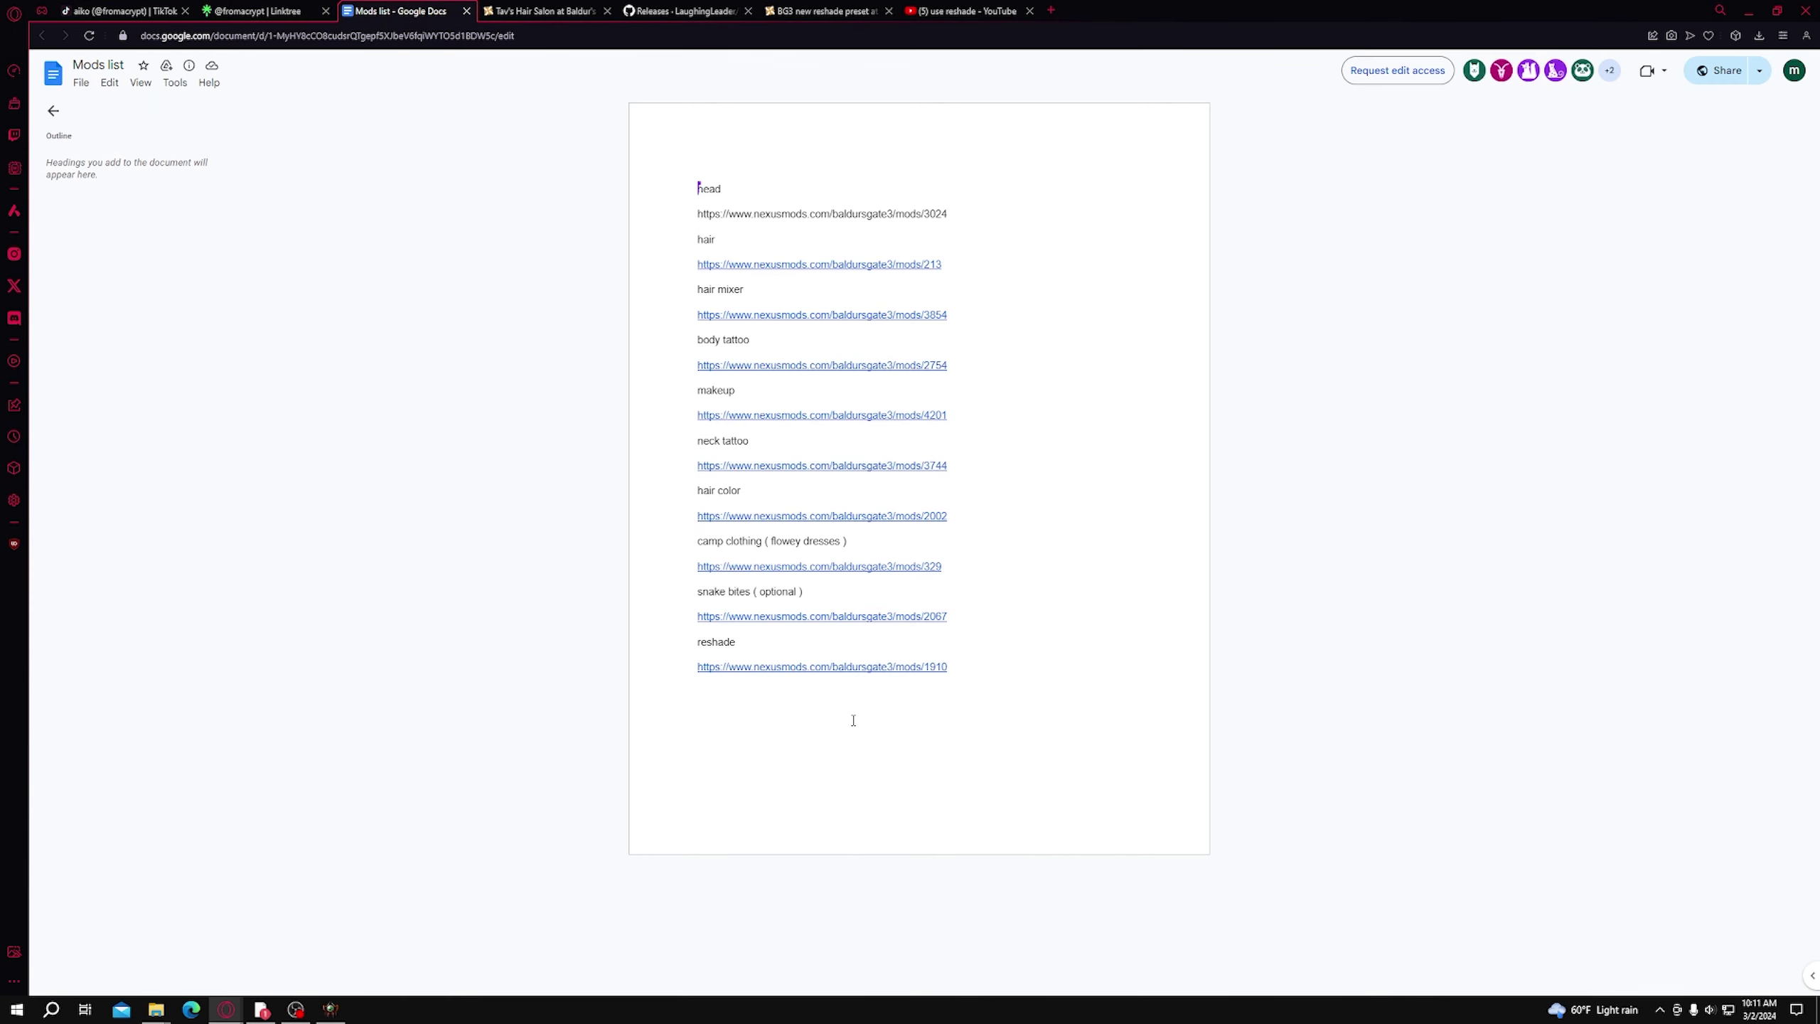
click(541, 10)
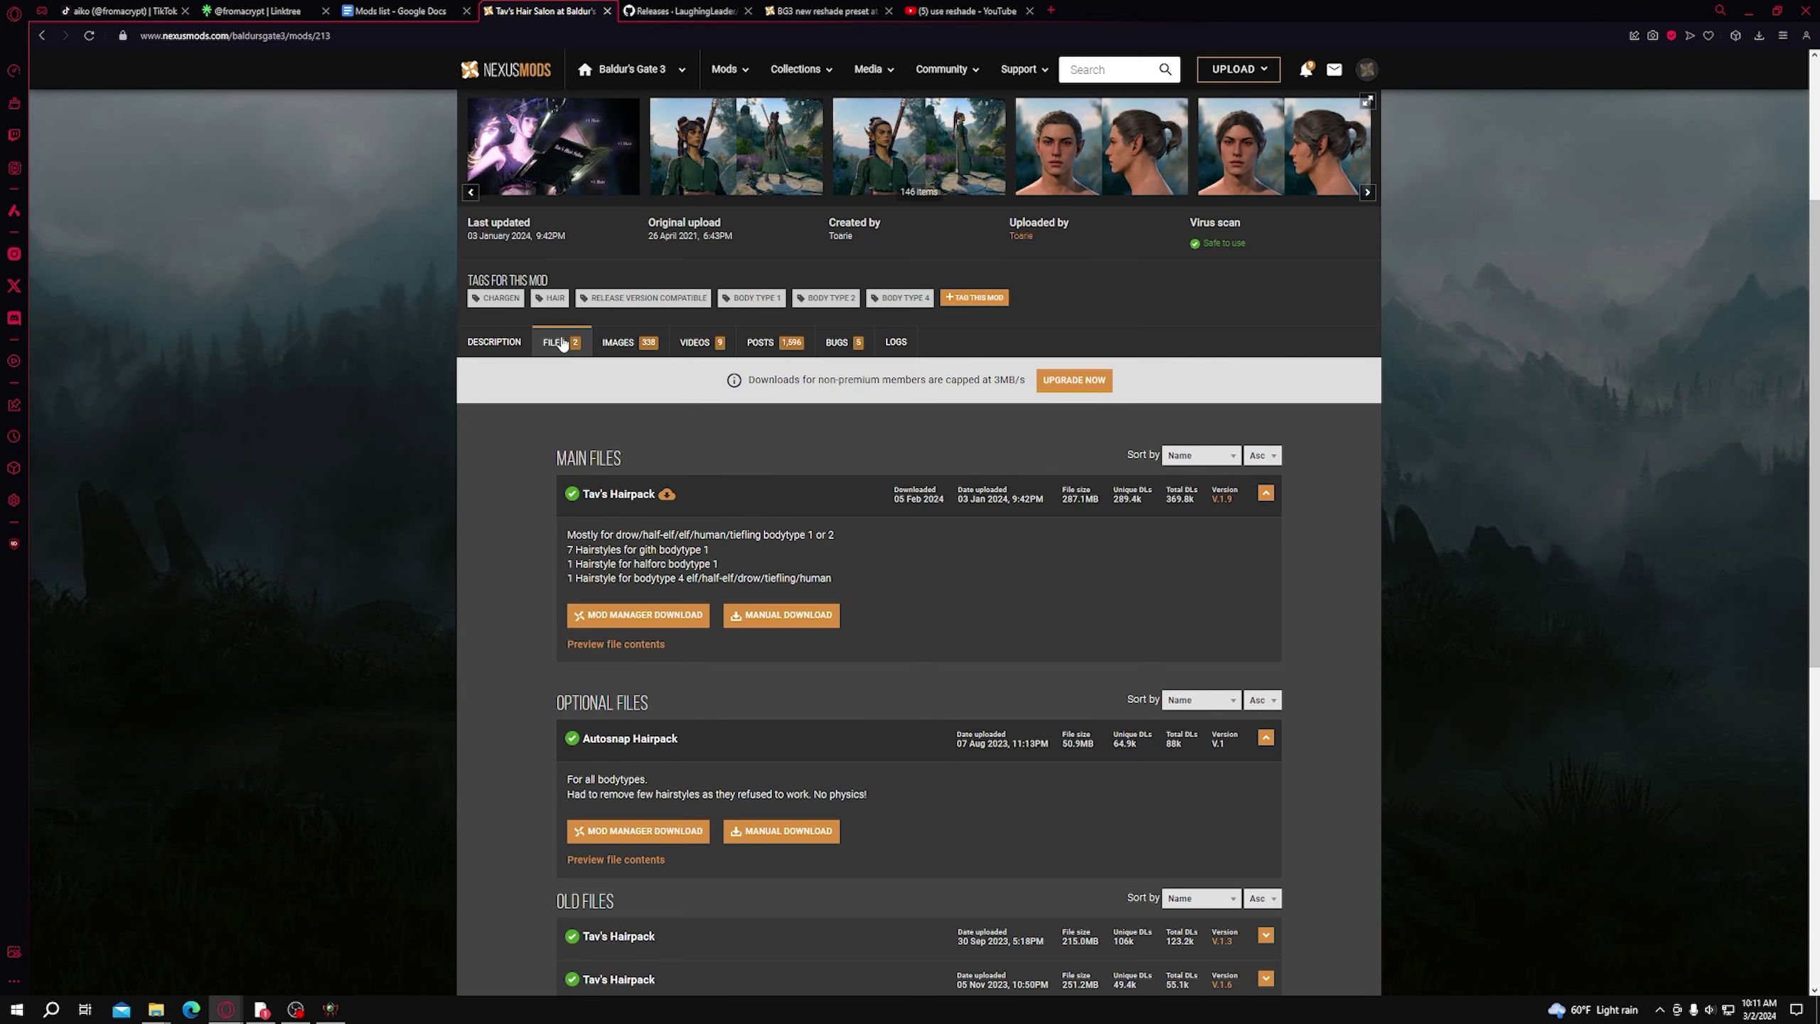
click(495, 340)
click(673, 354)
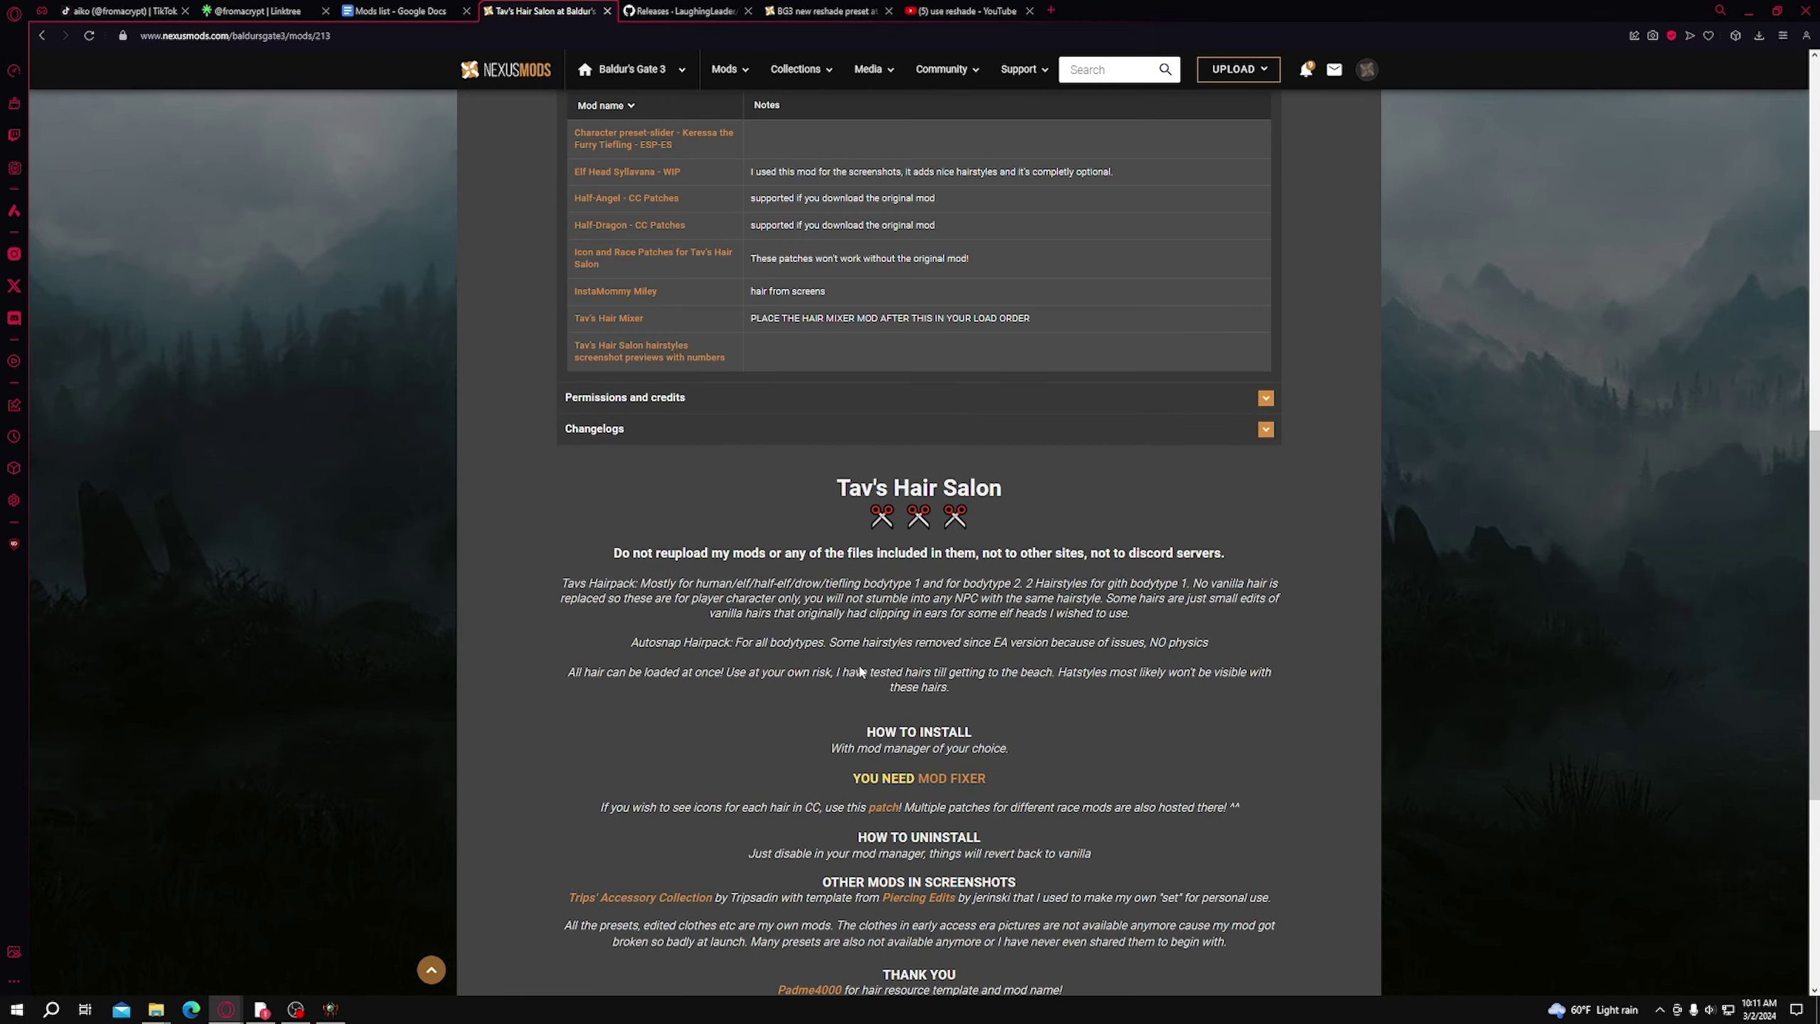
scroll(922, 686, down, 5)
scroll(922, 686, up, 5)
scroll(923, 686, up, 5)
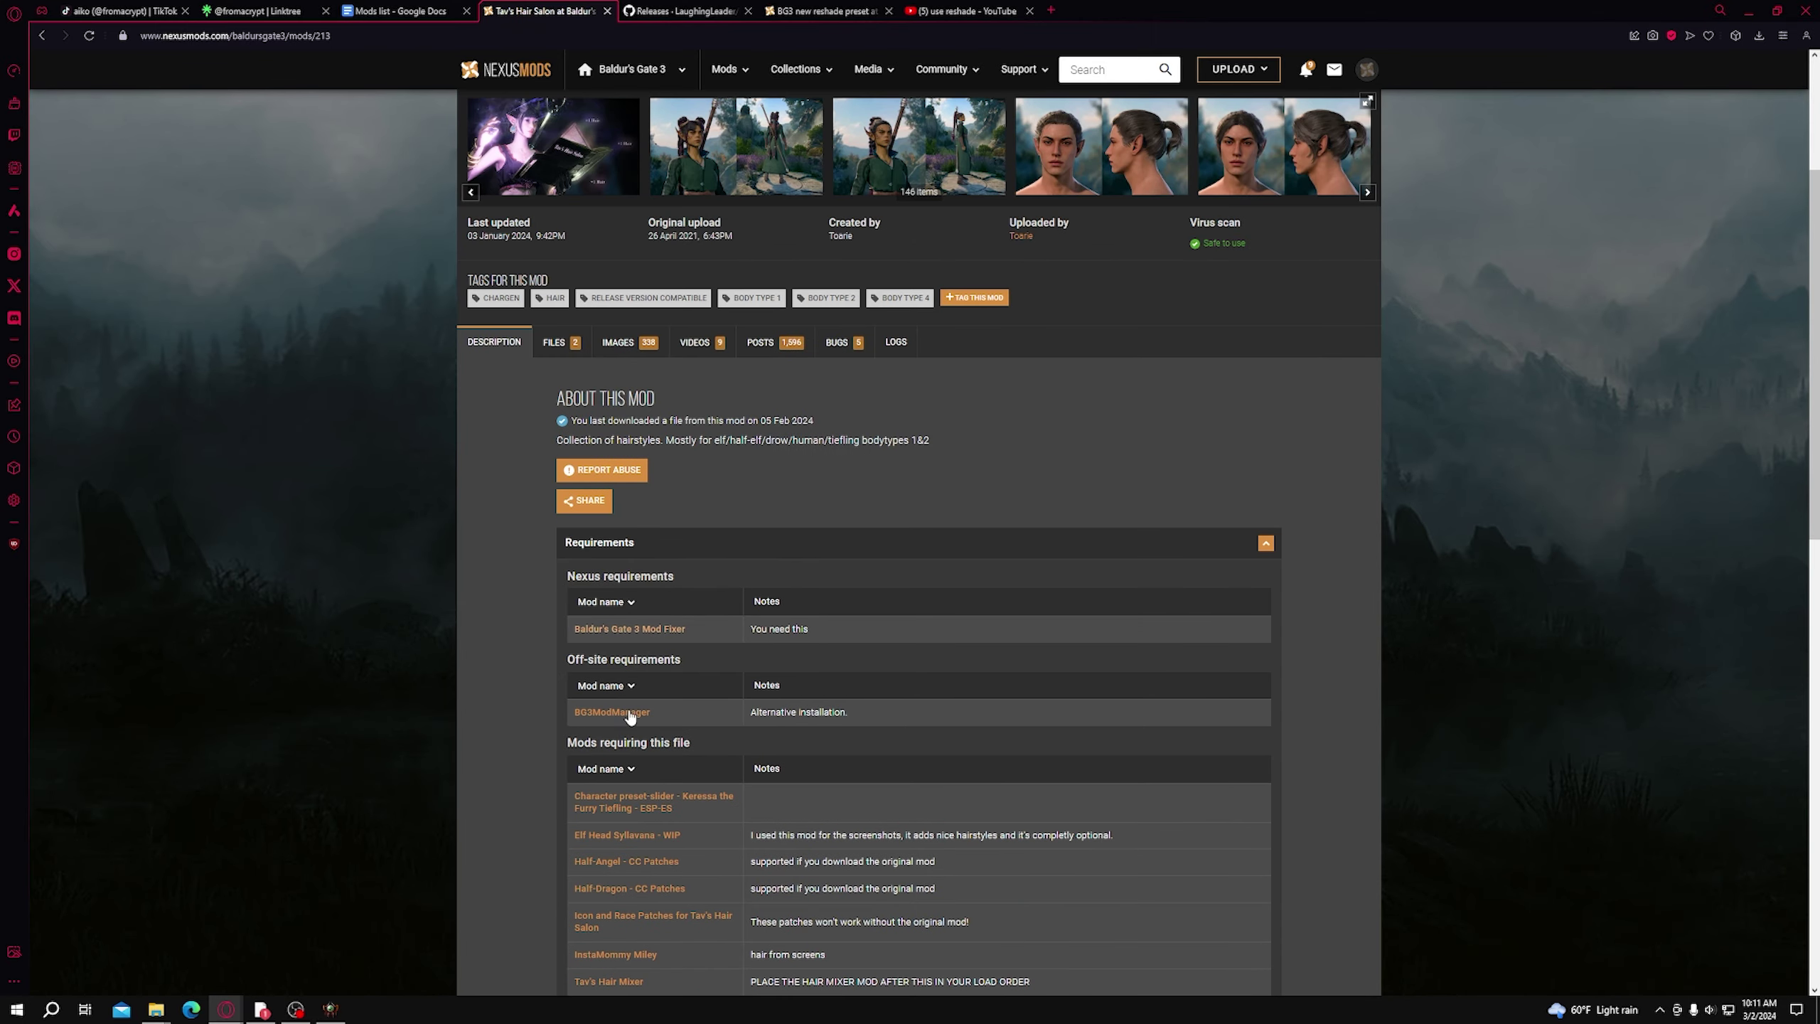
click(565, 347)
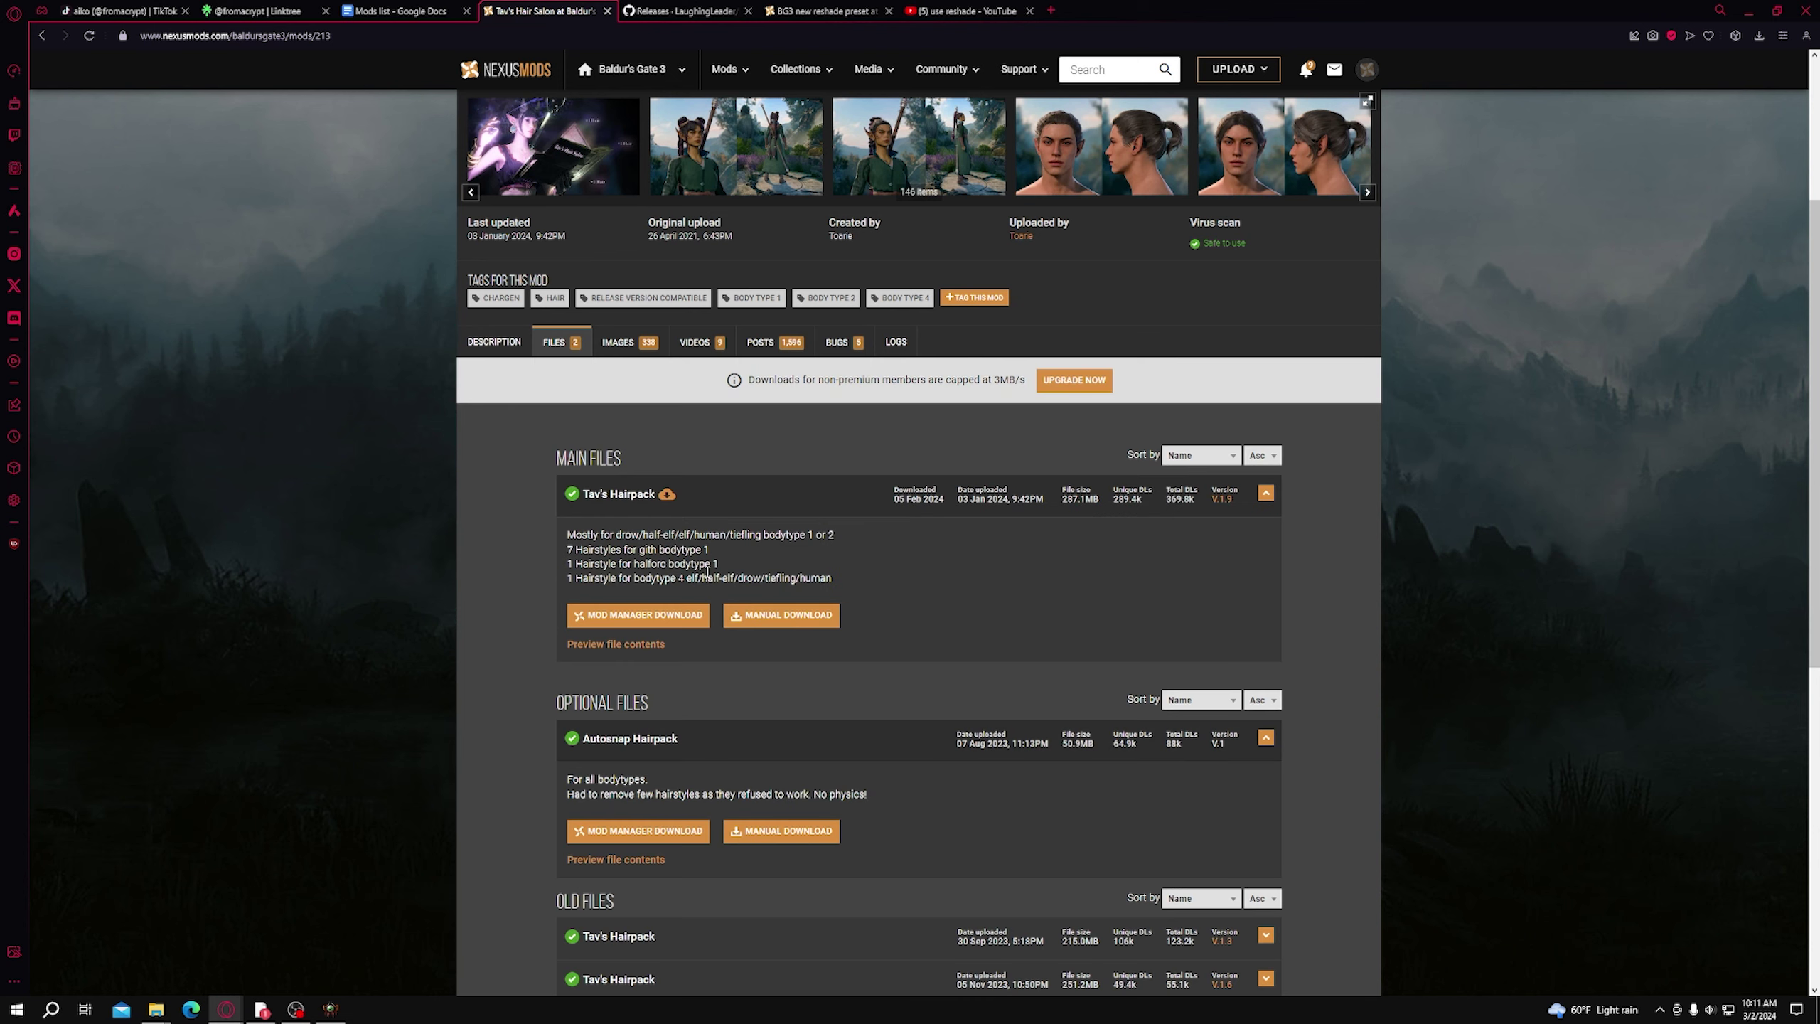
click(774, 622)
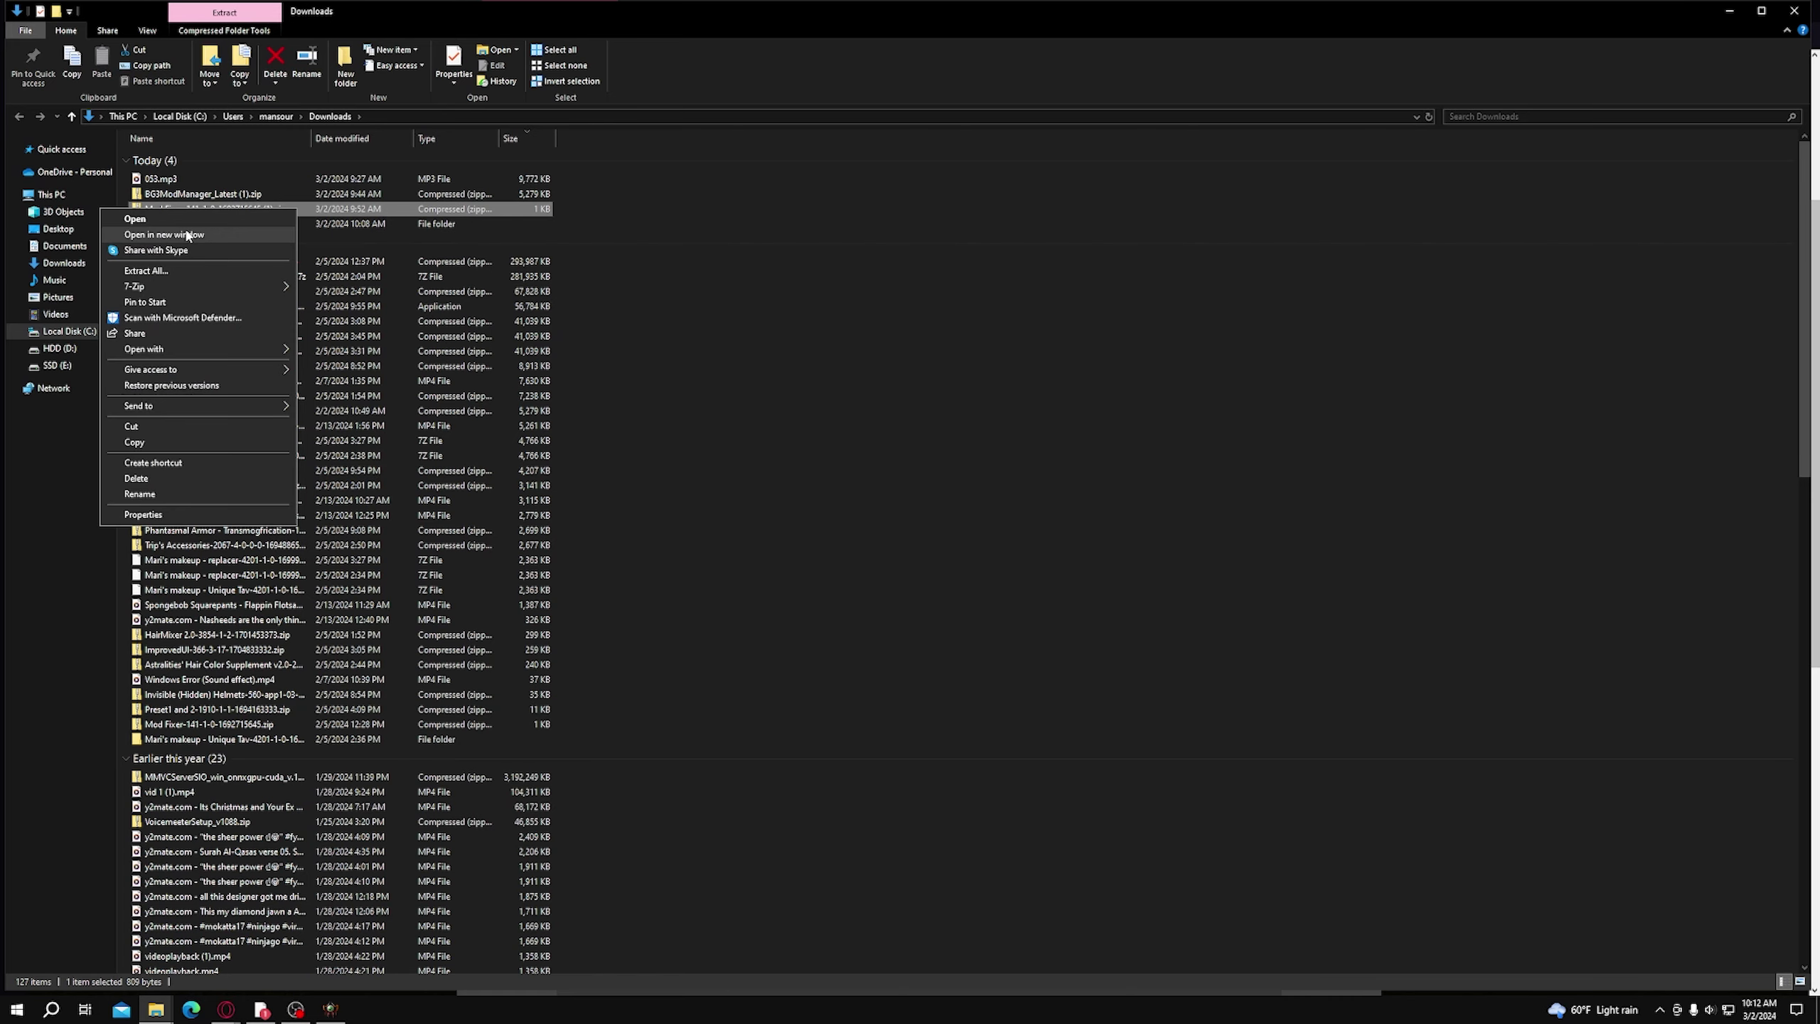
Step: Navigate into the extracted Mod Fixer folder and its ModFixer.pak subfolder
key(Escape)
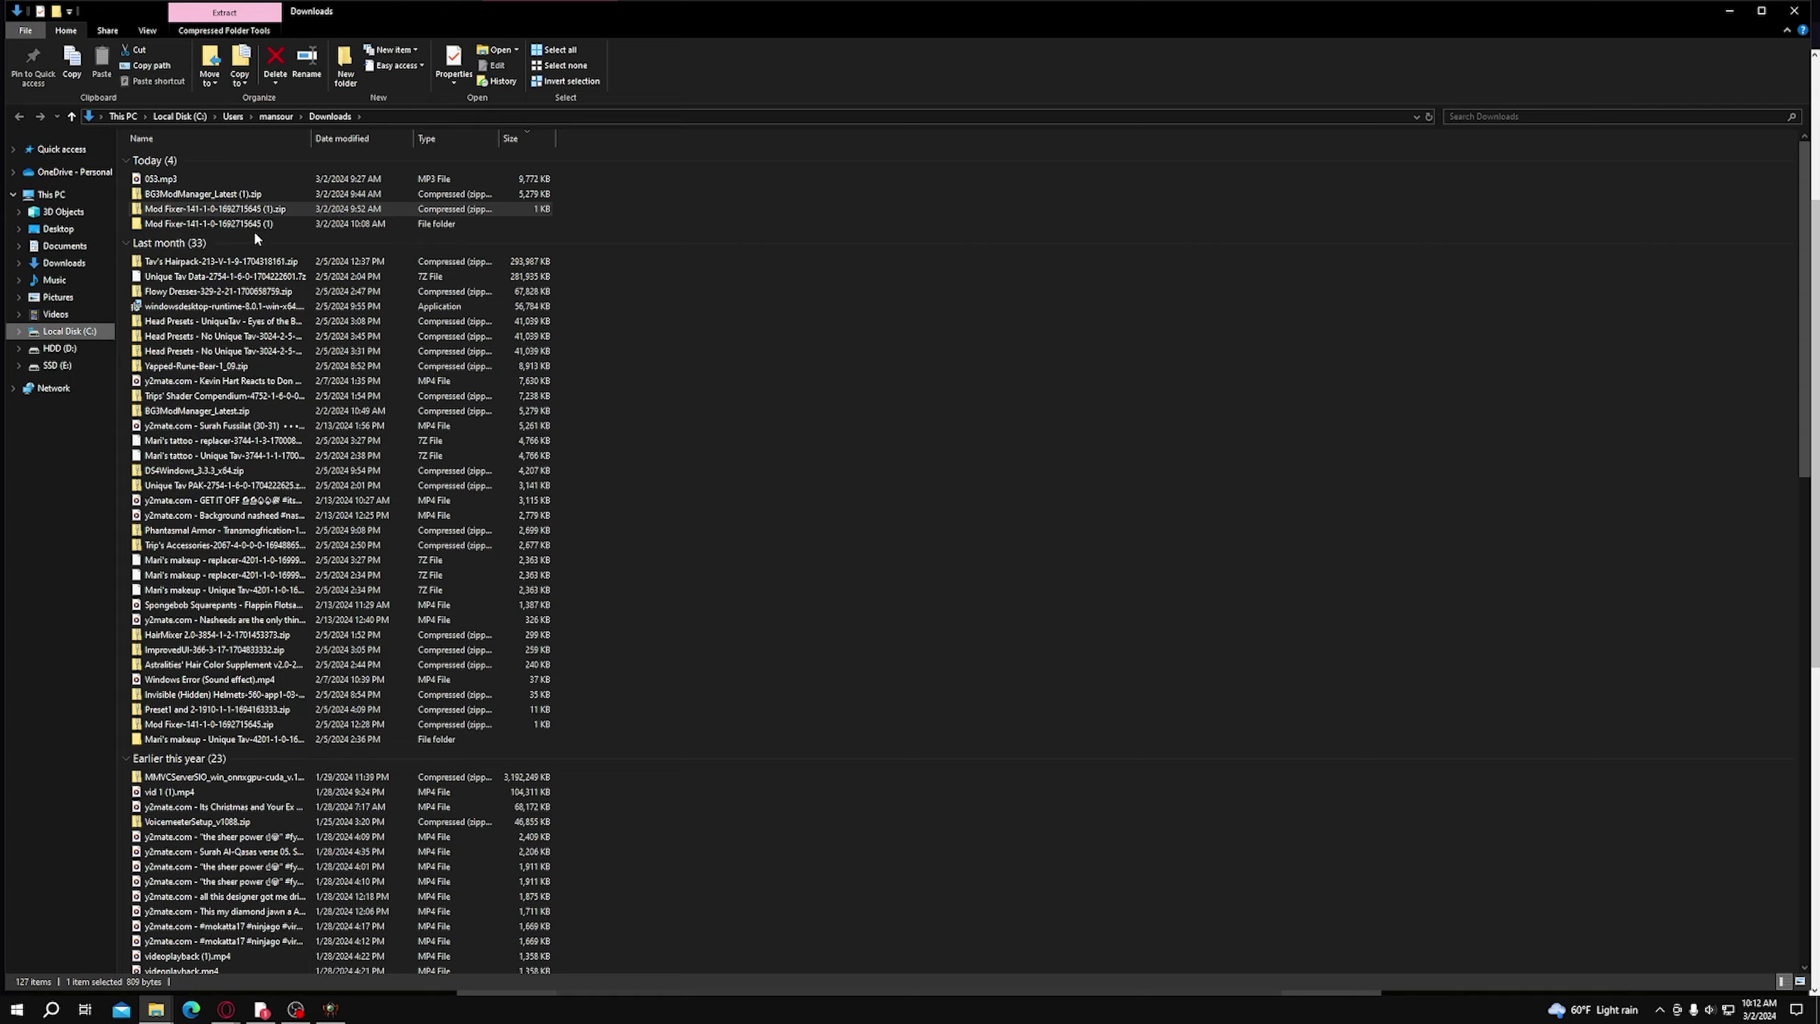
double_click(253, 225)
double_click(211, 160)
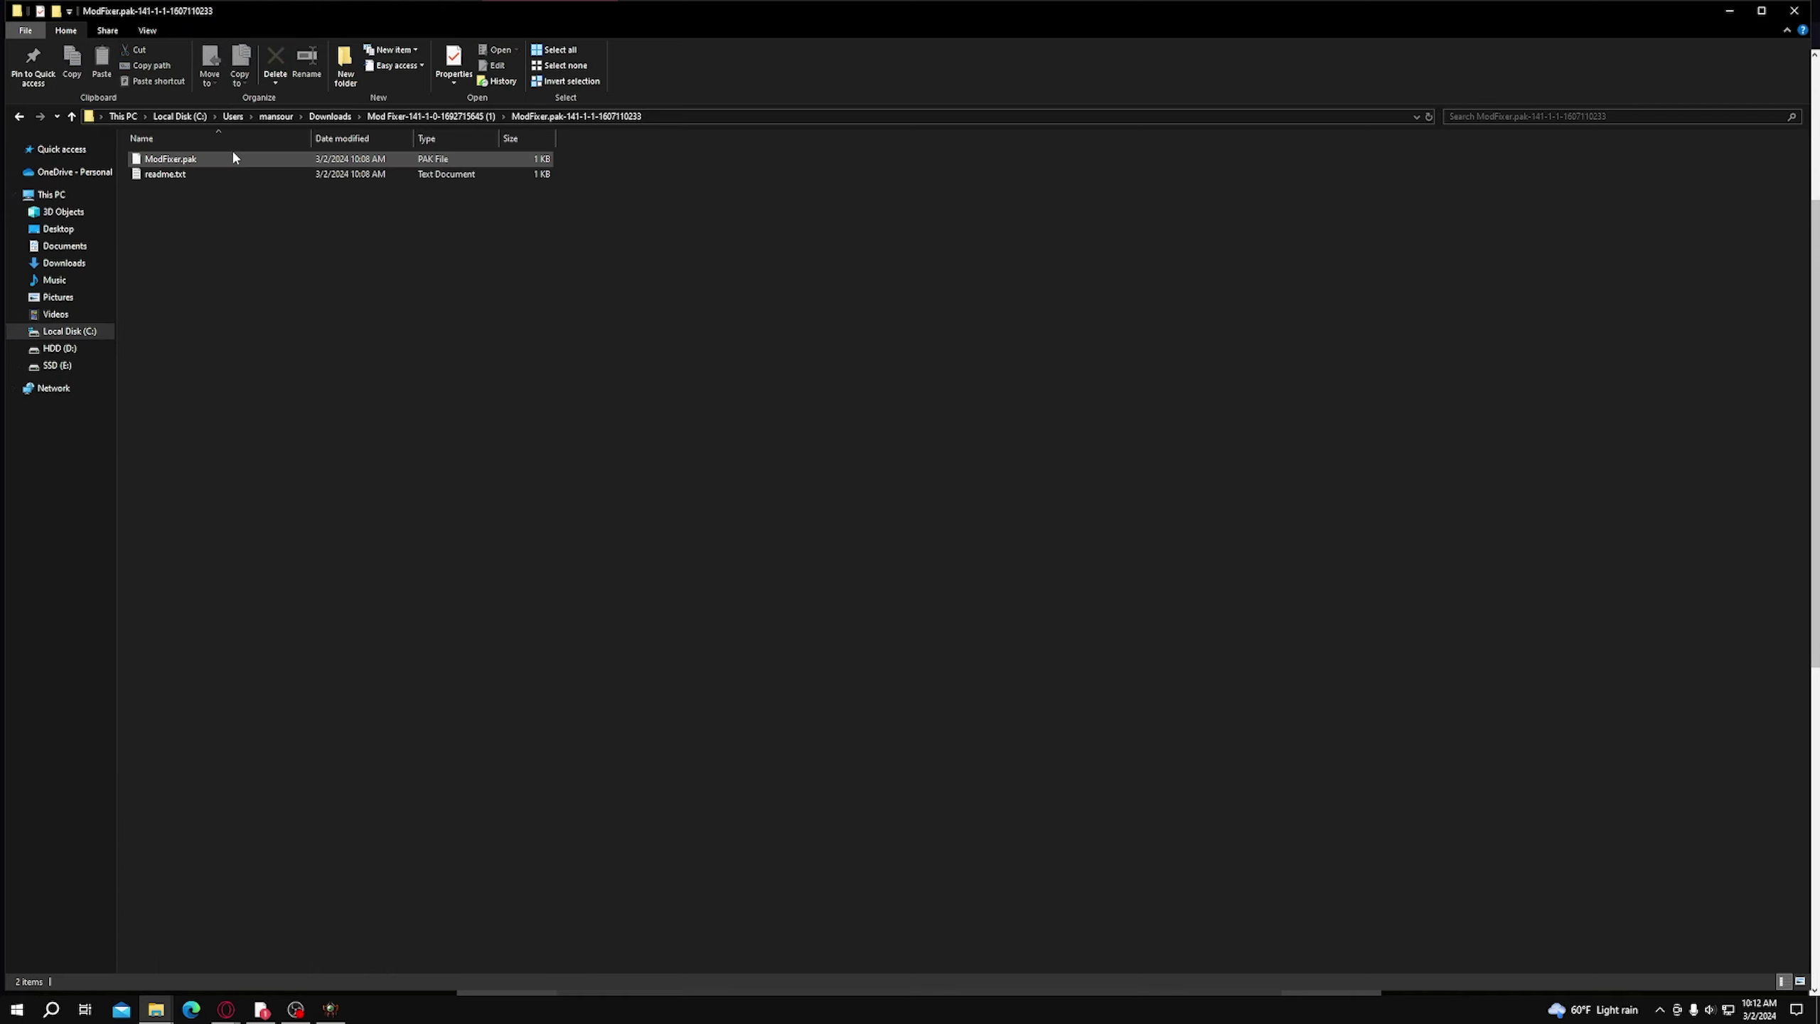
Step: In Mod Manager, browse the import picker to CustomDresses.pak, then cancel without importing
click(331, 1010)
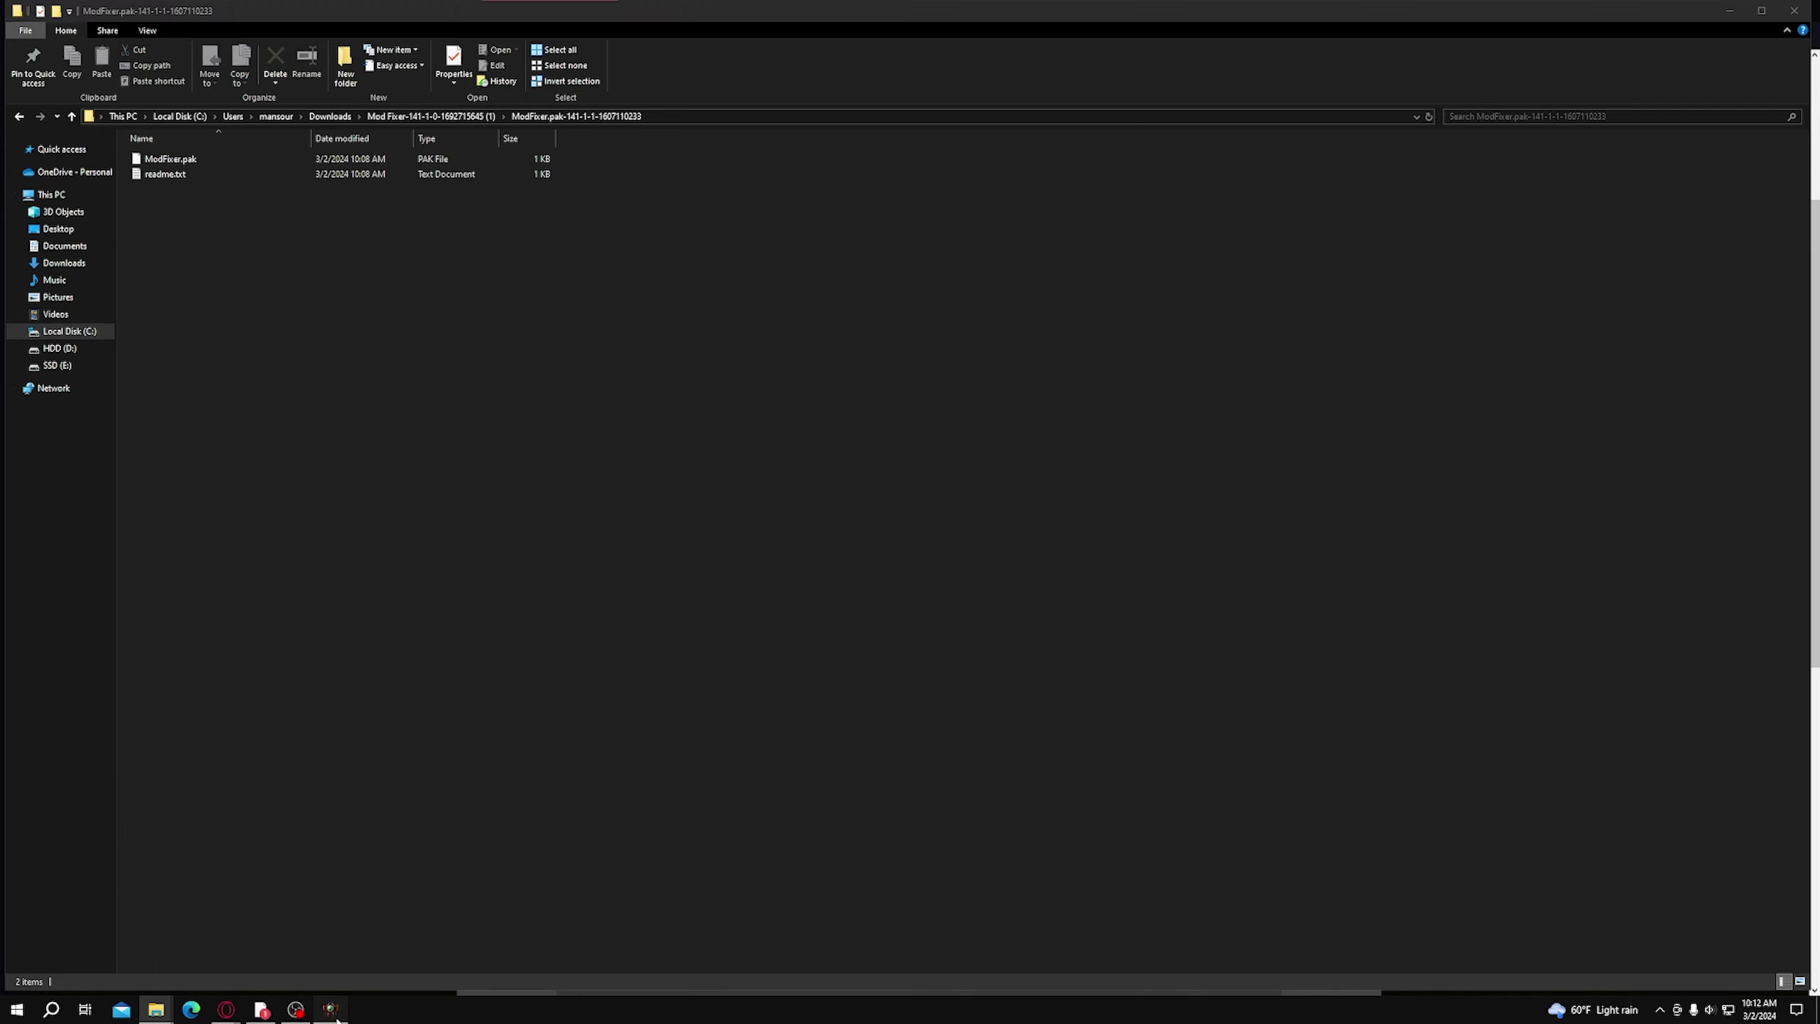
click(629, 216)
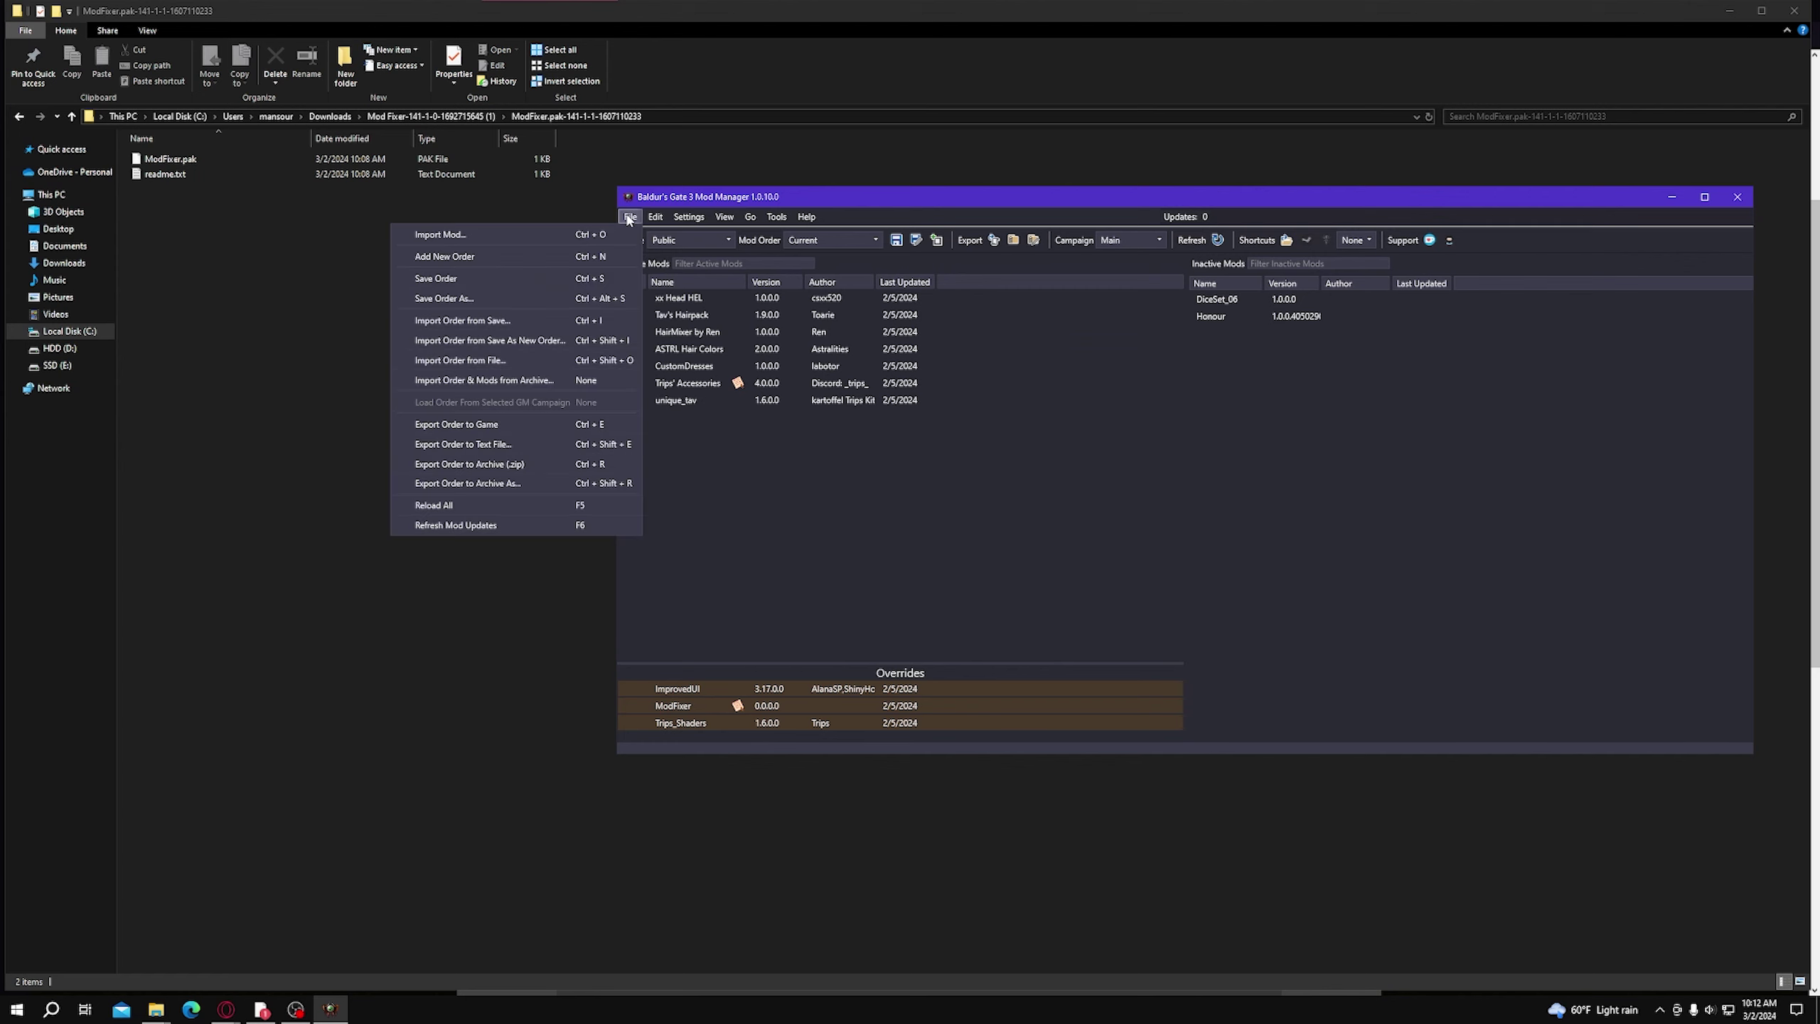
click(514, 239)
click(833, 317)
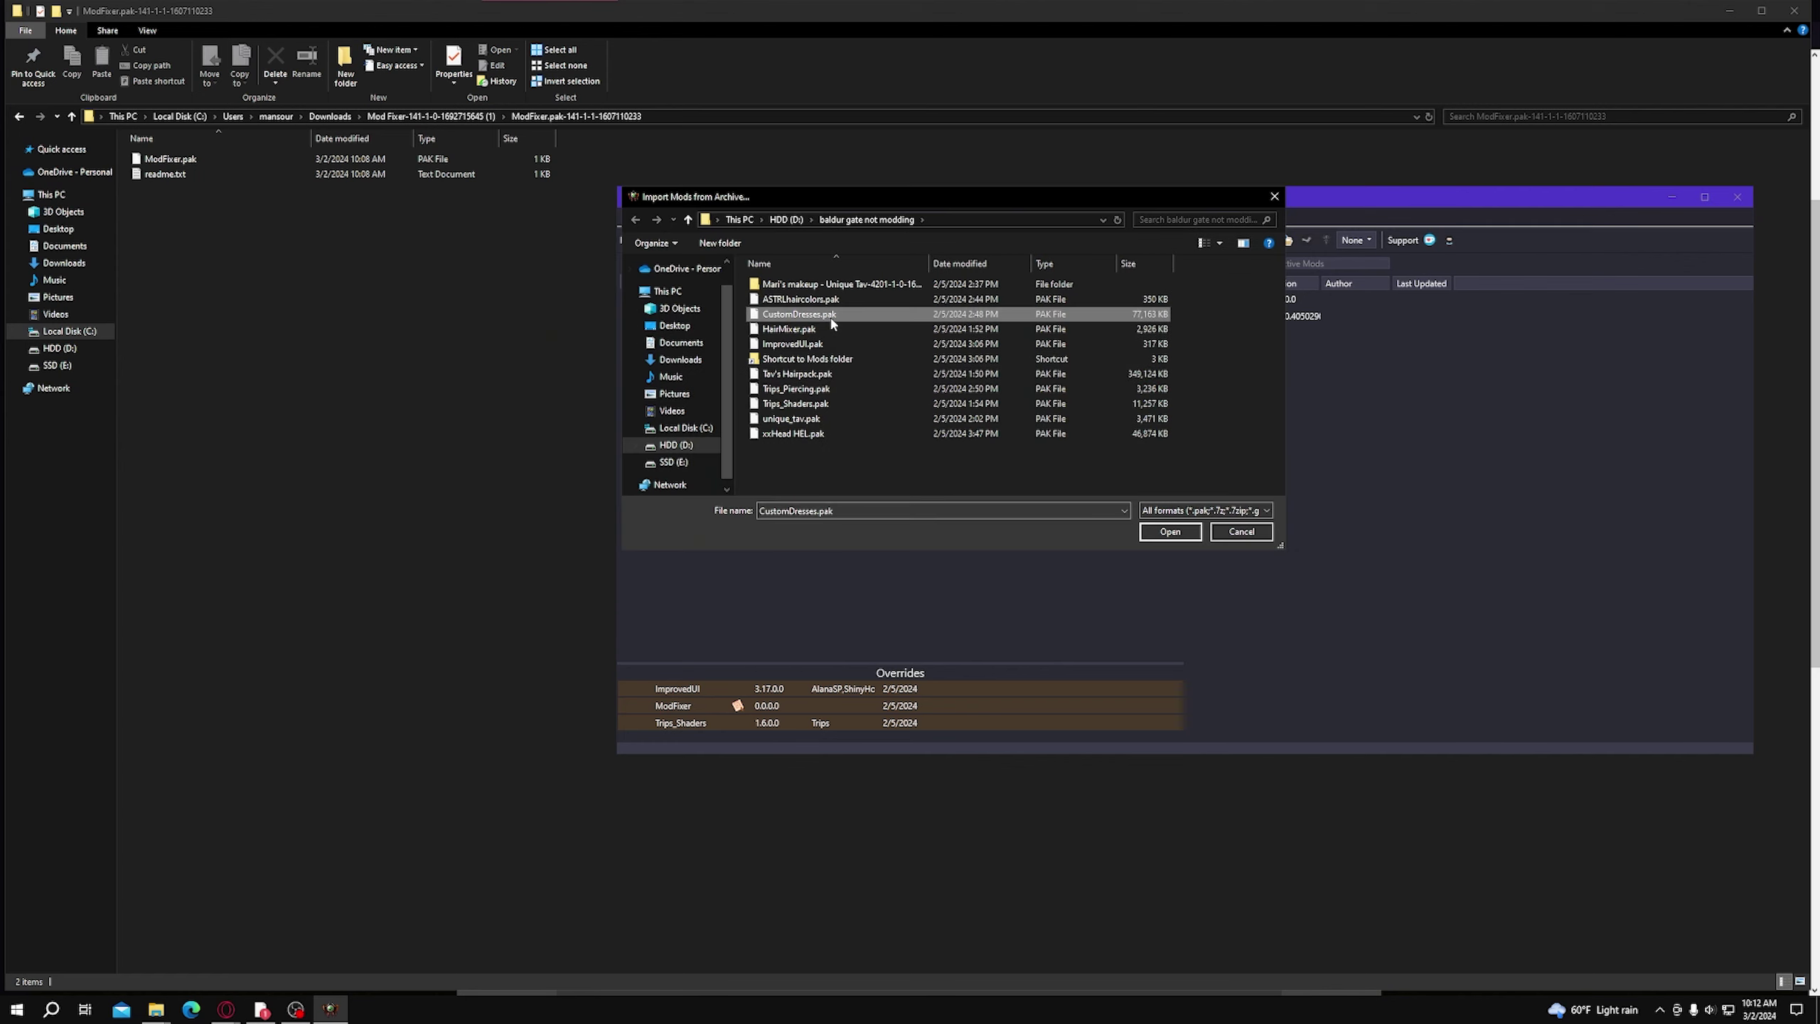
click(1273, 197)
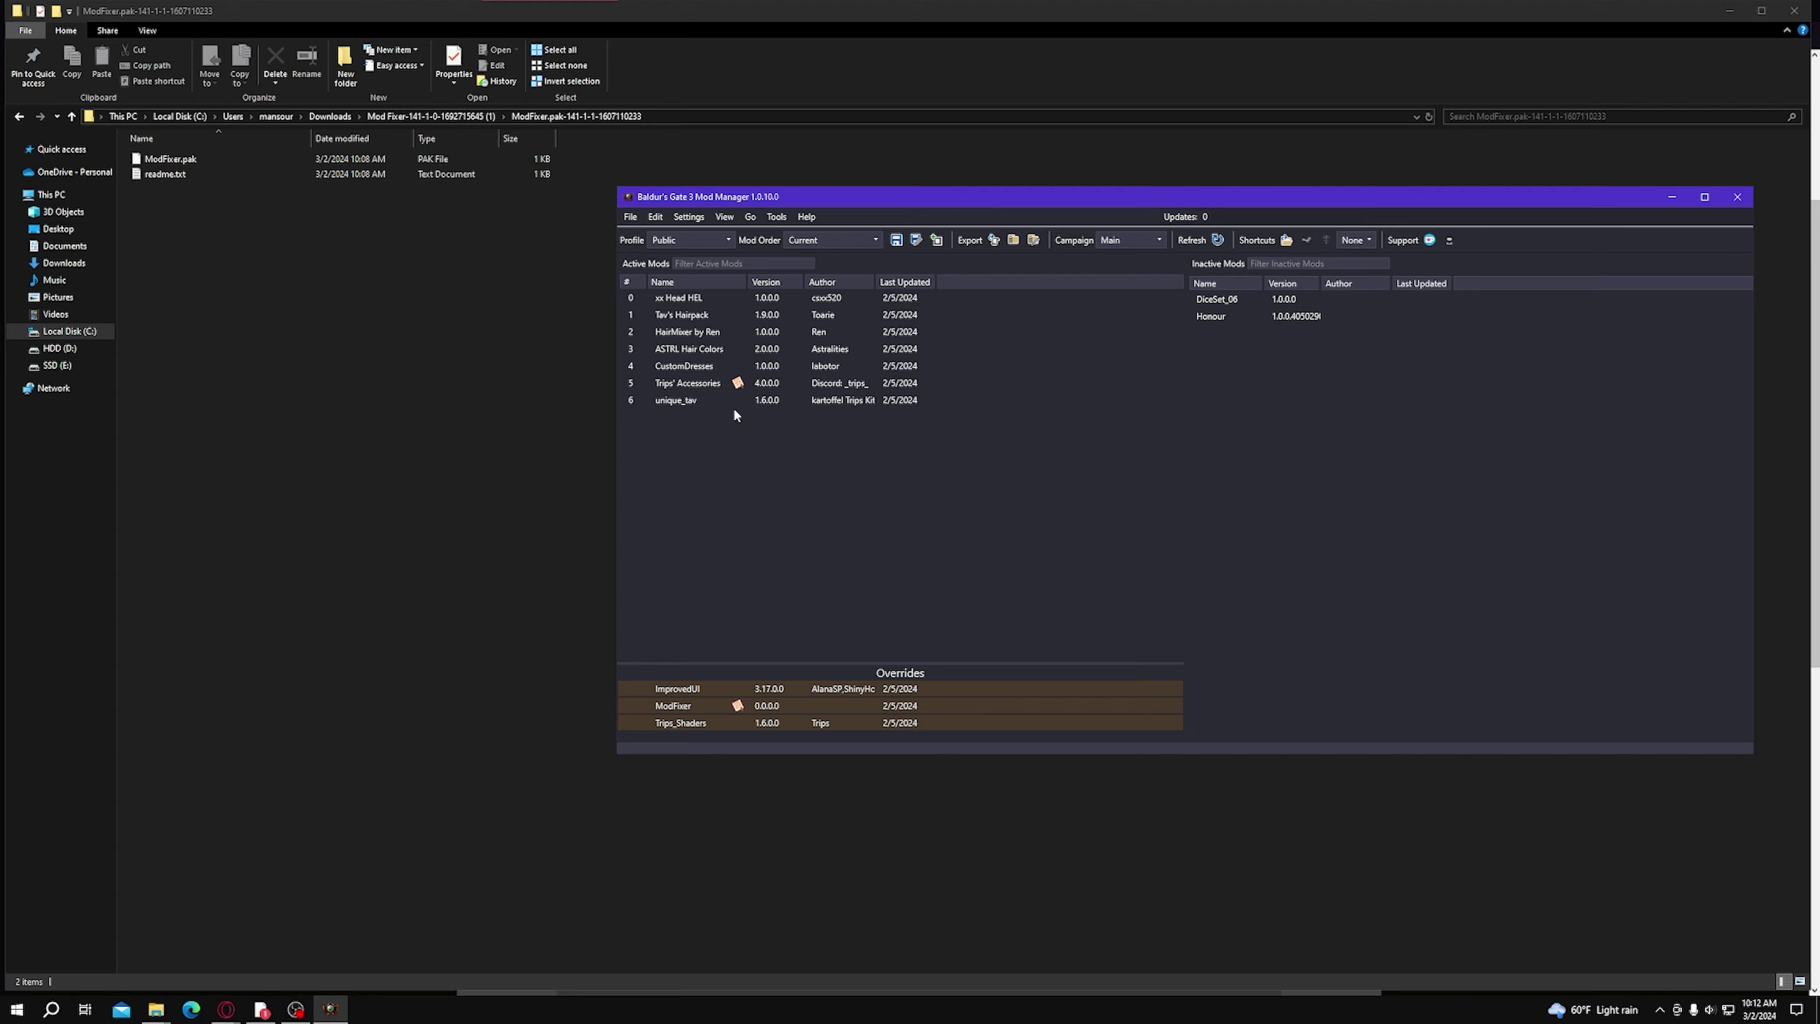
drag(674, 400, 1270, 398)
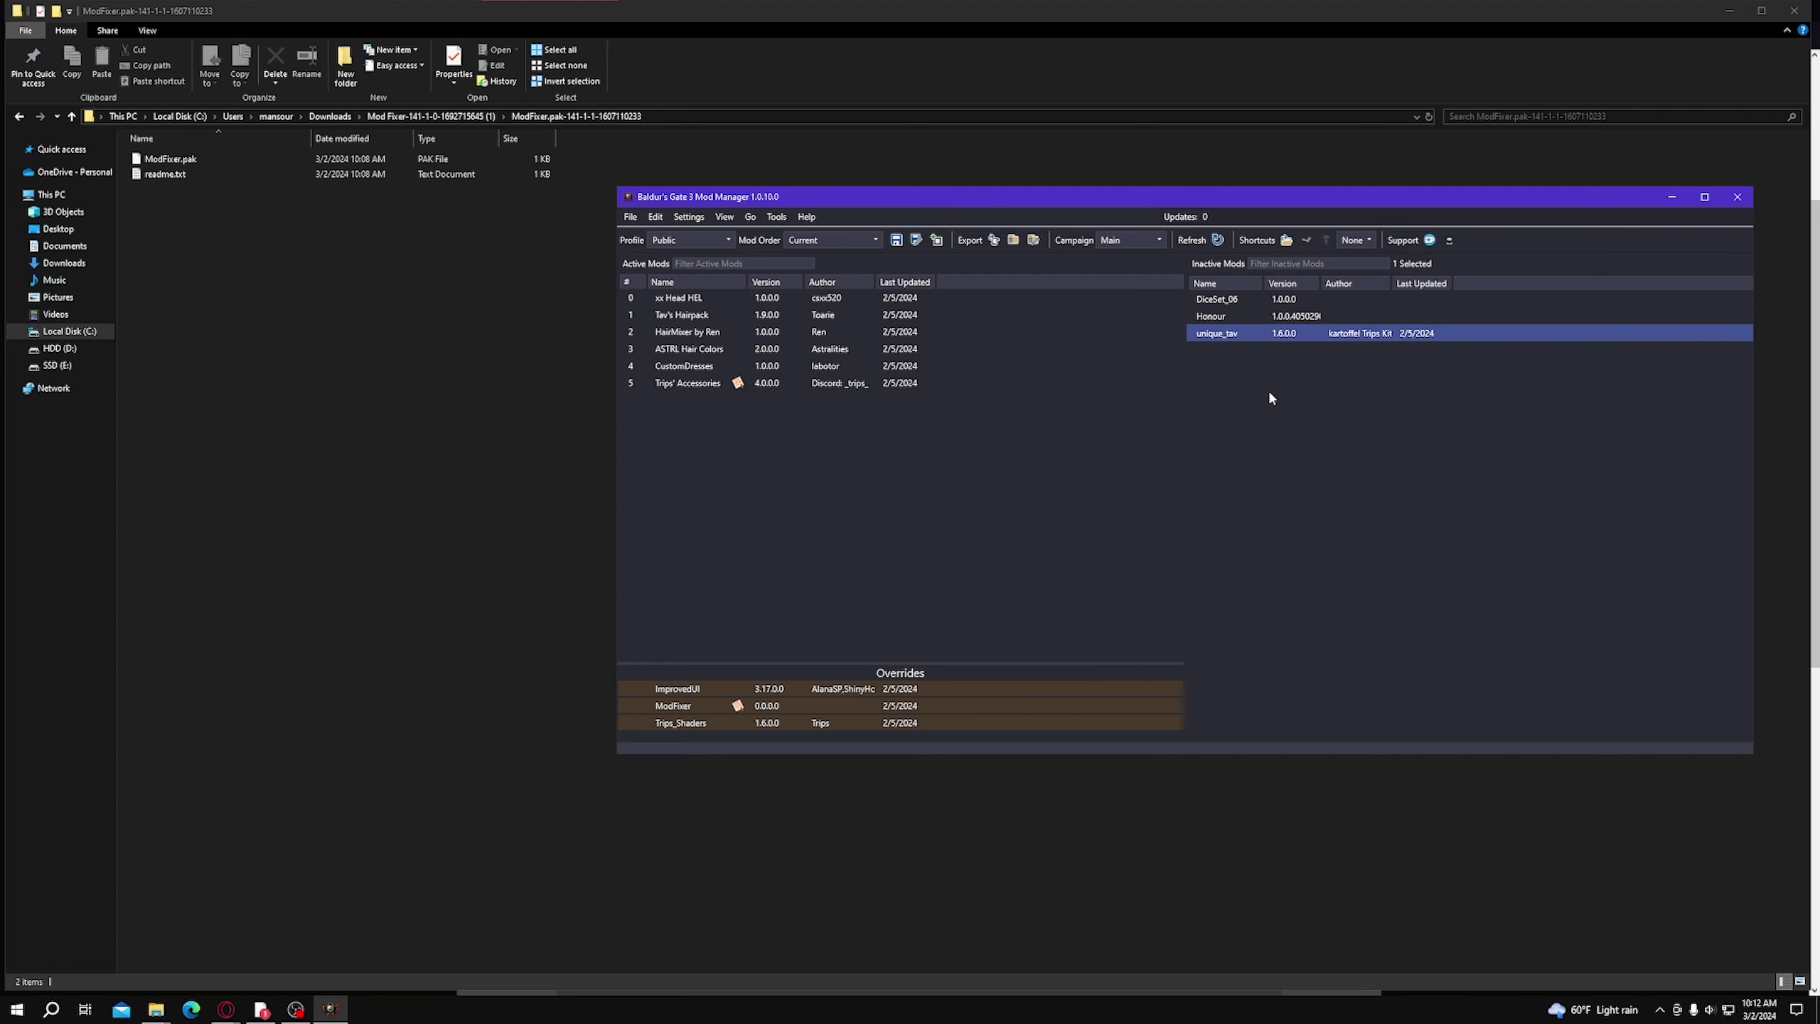
drag(1218, 333, 774, 438)
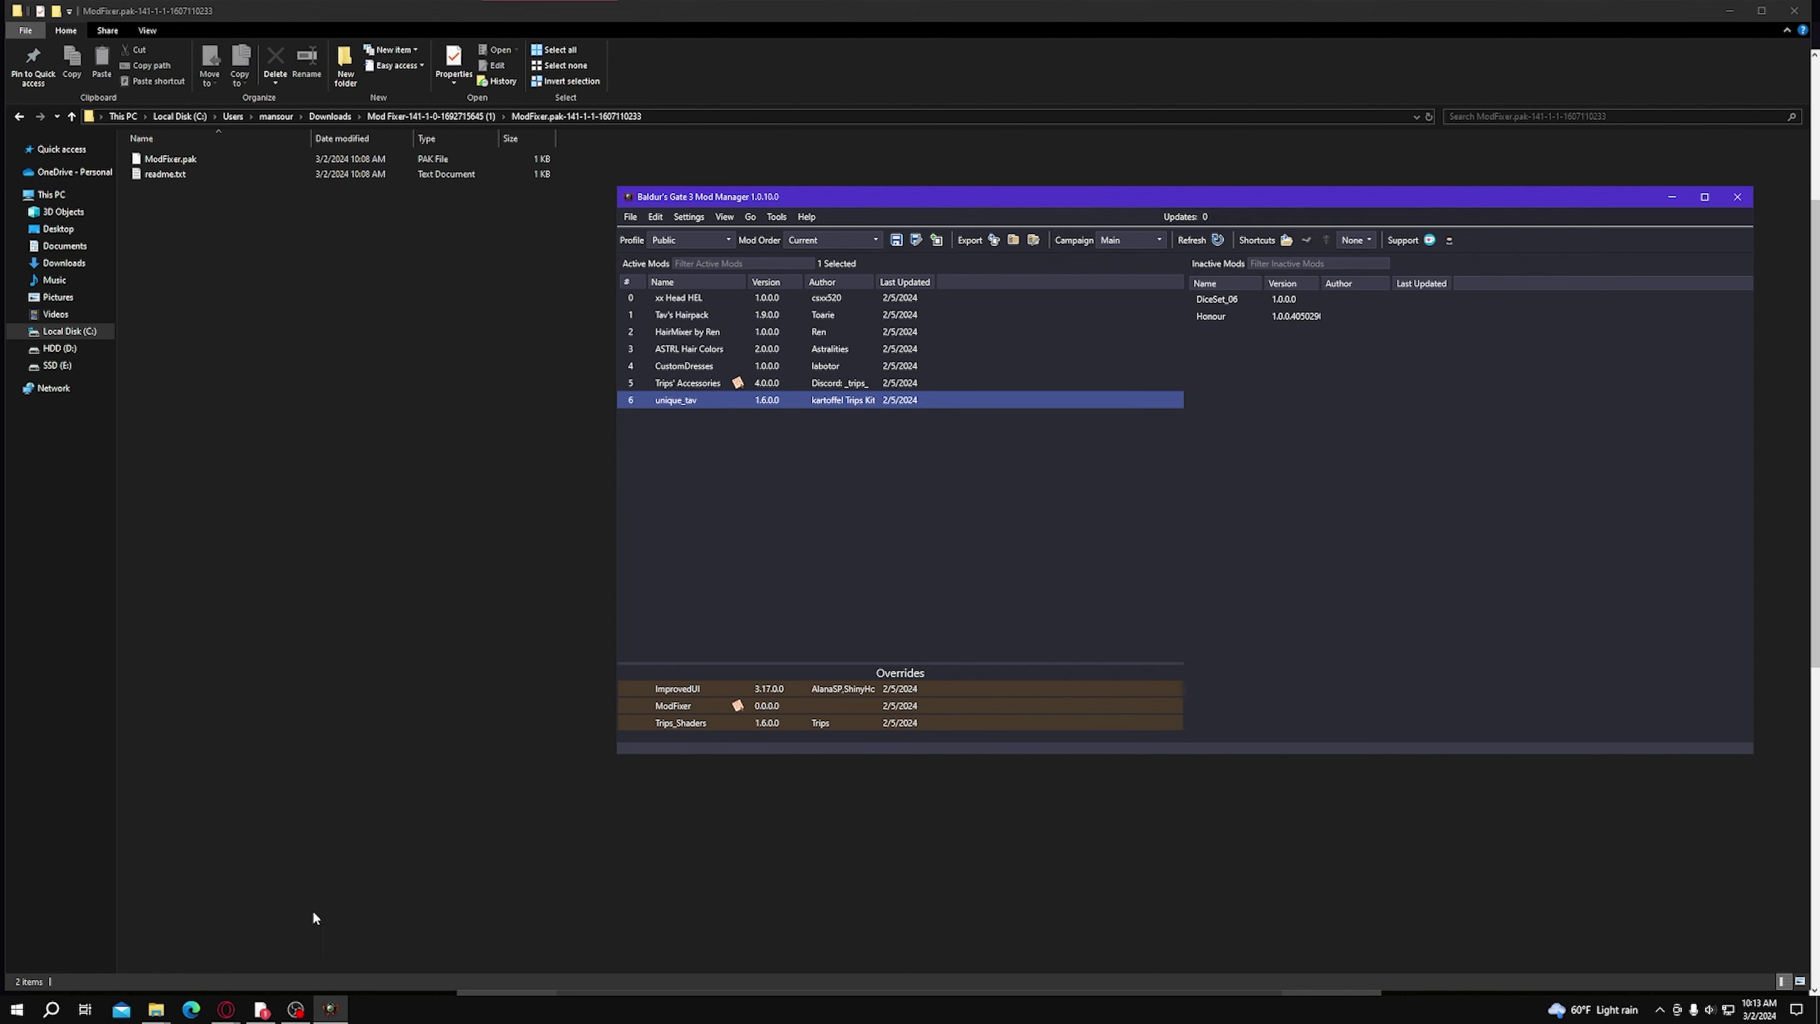
Step: Switch back to the Tav's Hair Salon files page showing Tav's Hairpack V.1.9
mouse_move(225, 1009)
click(571, 951)
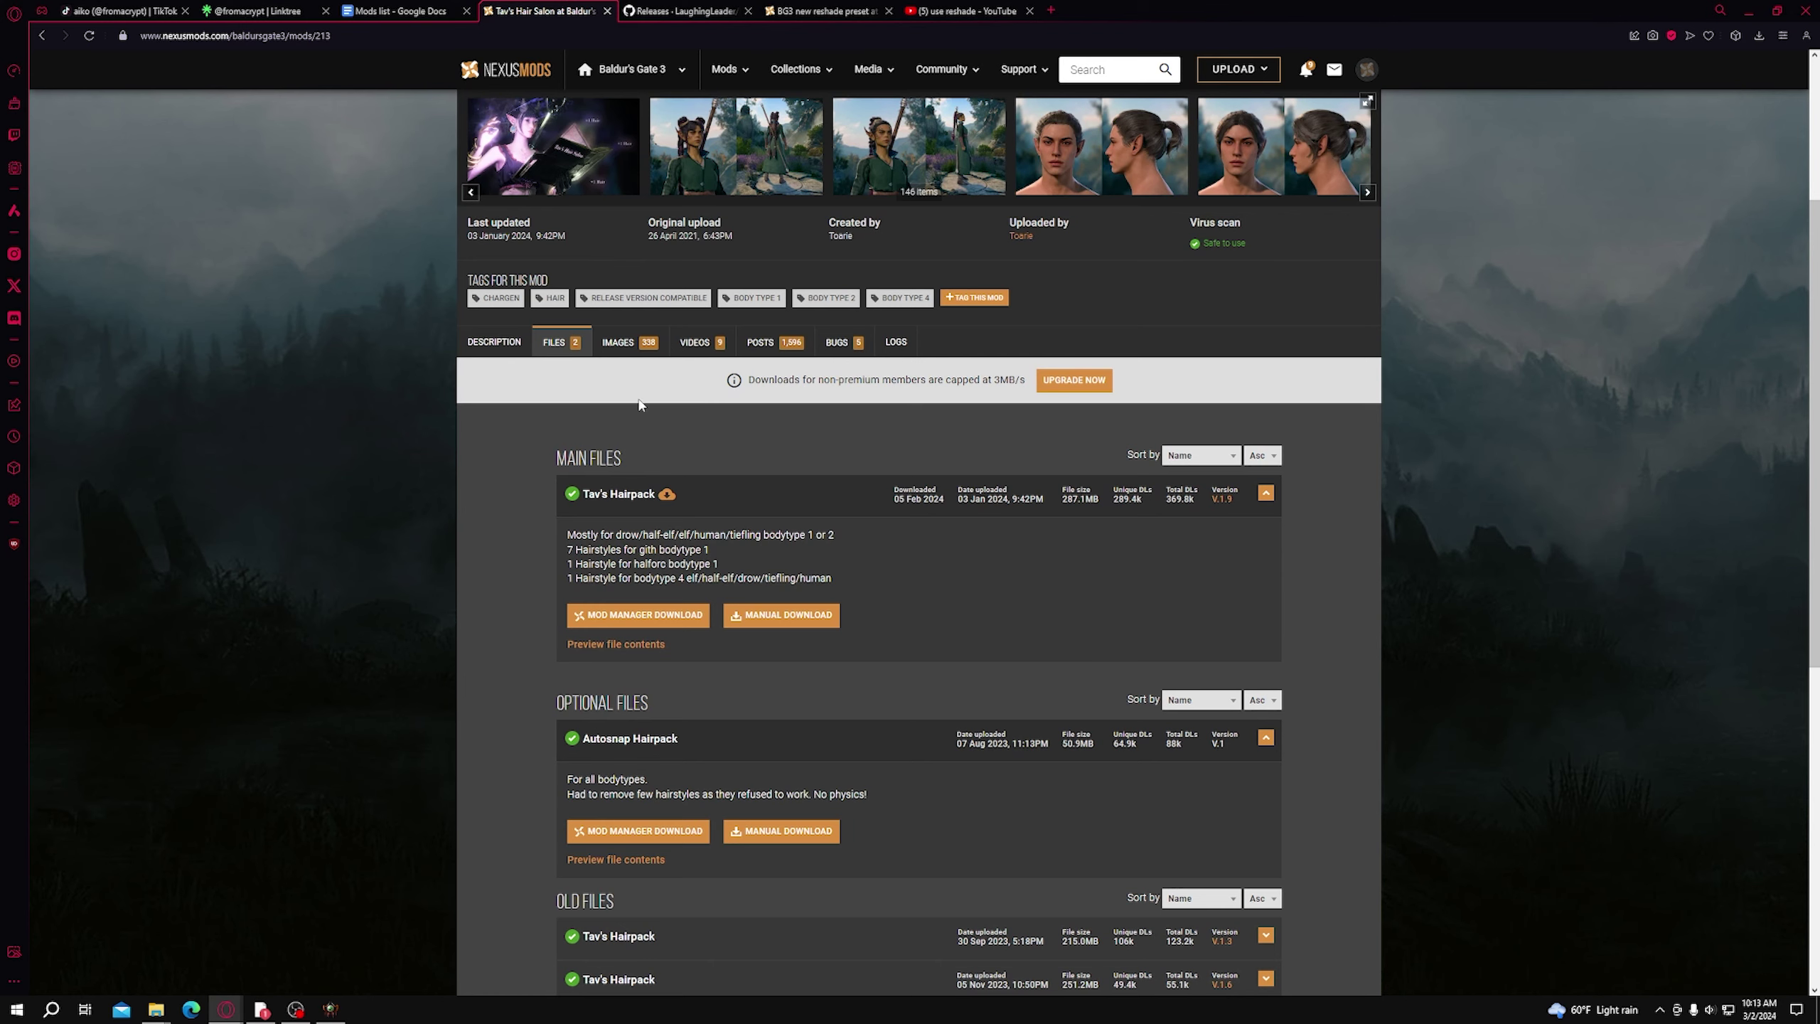